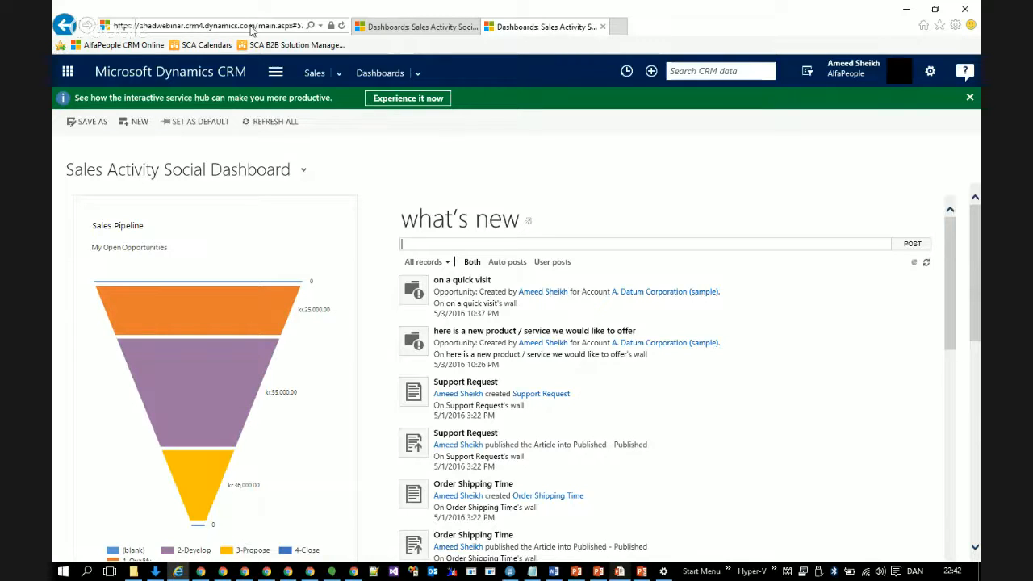
Open the Leads list in the Sales area and dismiss the help pane covering it
{"action": "left_click", "coordinate": [276, 74]}
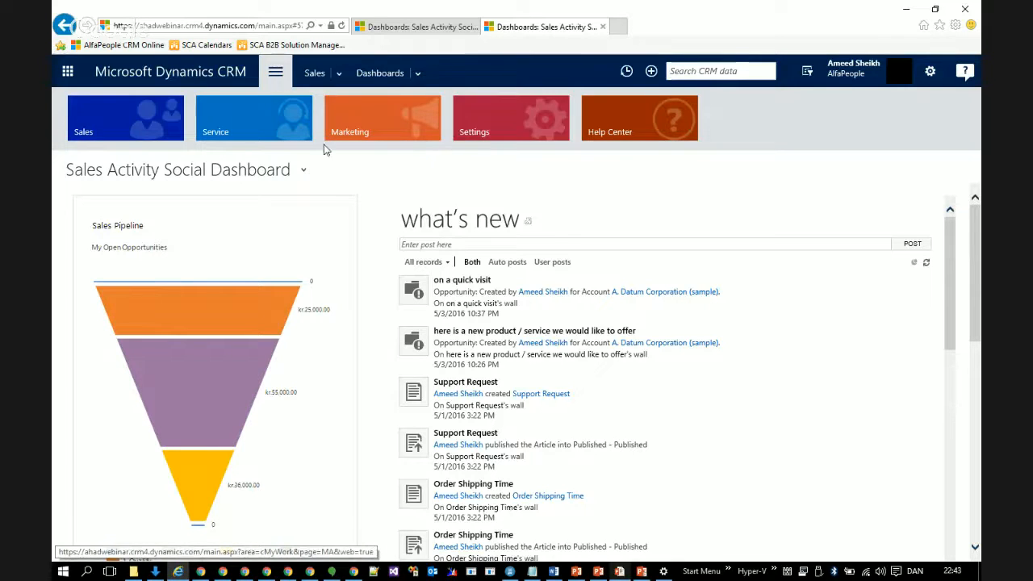
{"action": "left_click", "coordinate": [481, 134]}
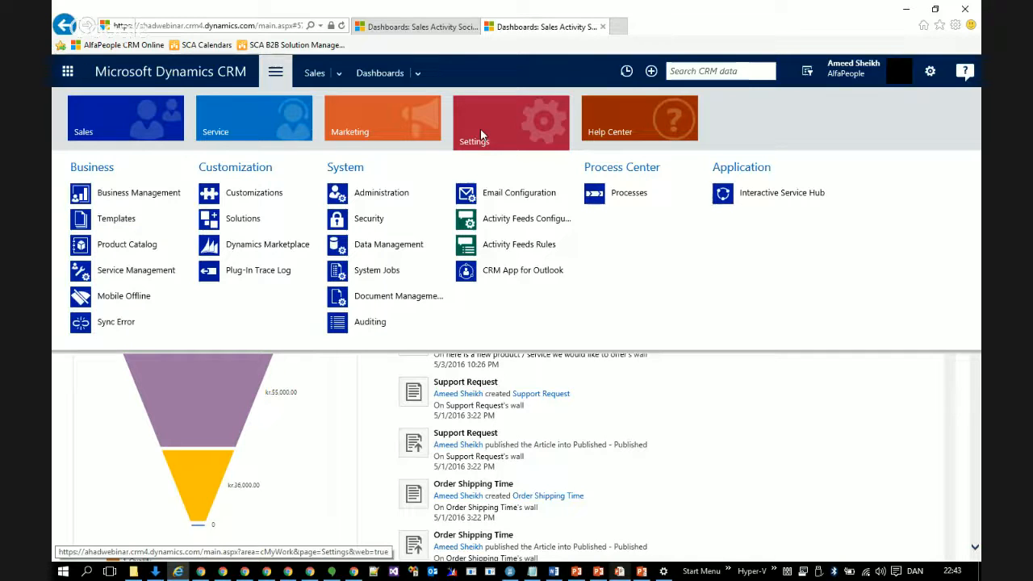
{"action": "left_click", "coordinate": [142, 119]}
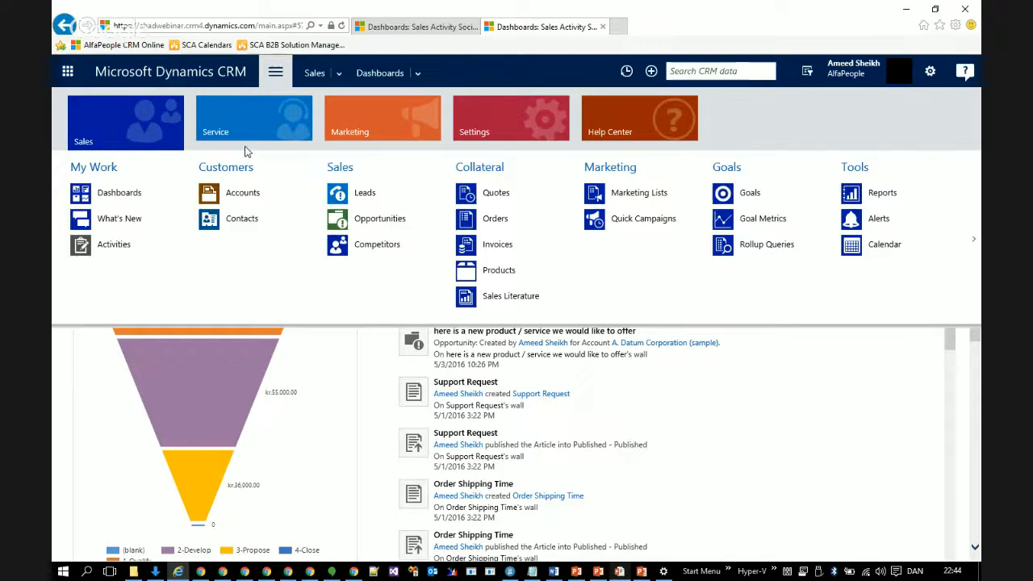
{"action": "left_click", "coordinate": [364, 194]}
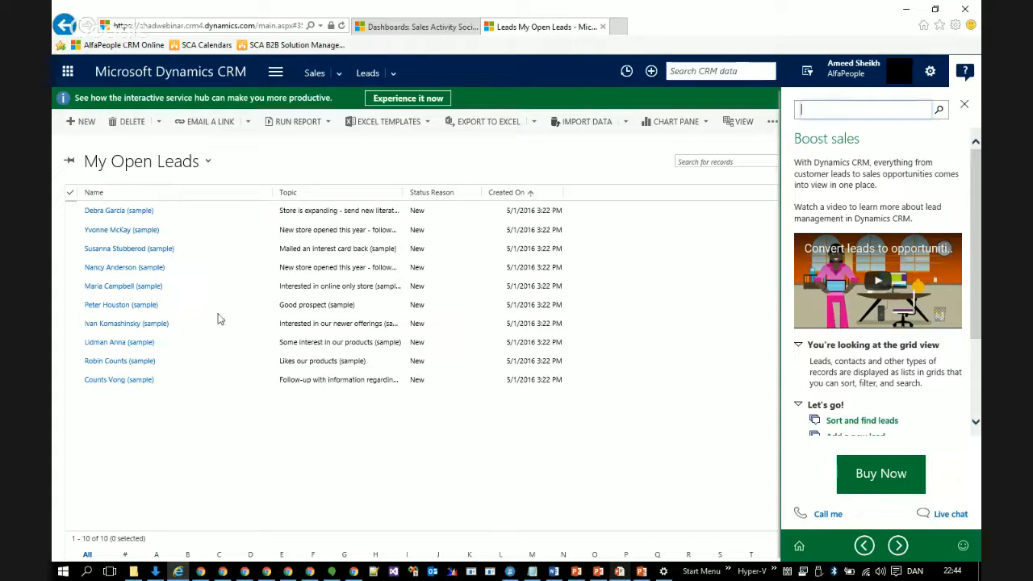
{"action": "left_click", "coordinate": [246, 497]}
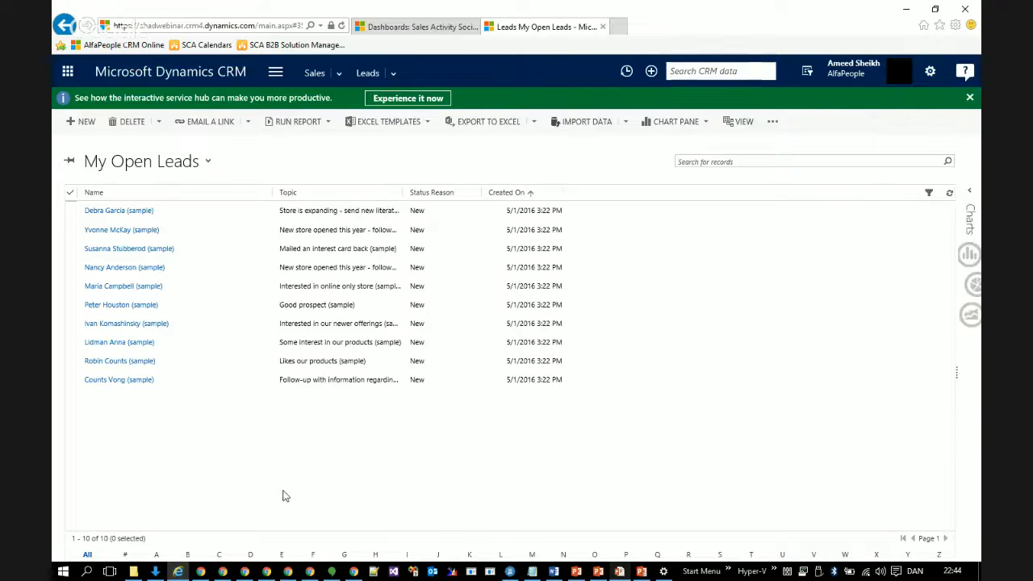
Open the first lead in My Open Leads and review its contact and company details, posts and activities
{"action": "left_click", "coordinate": [118, 213]}
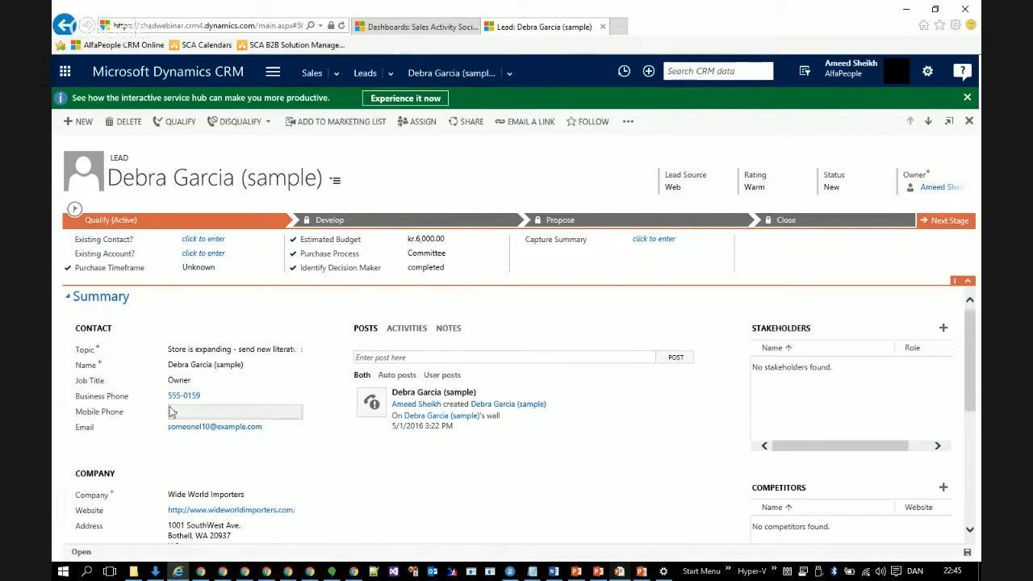
{"action": "scroll", "coordinate": [254, 480], "scroll_direction": "down", "scroll_amount": 1}
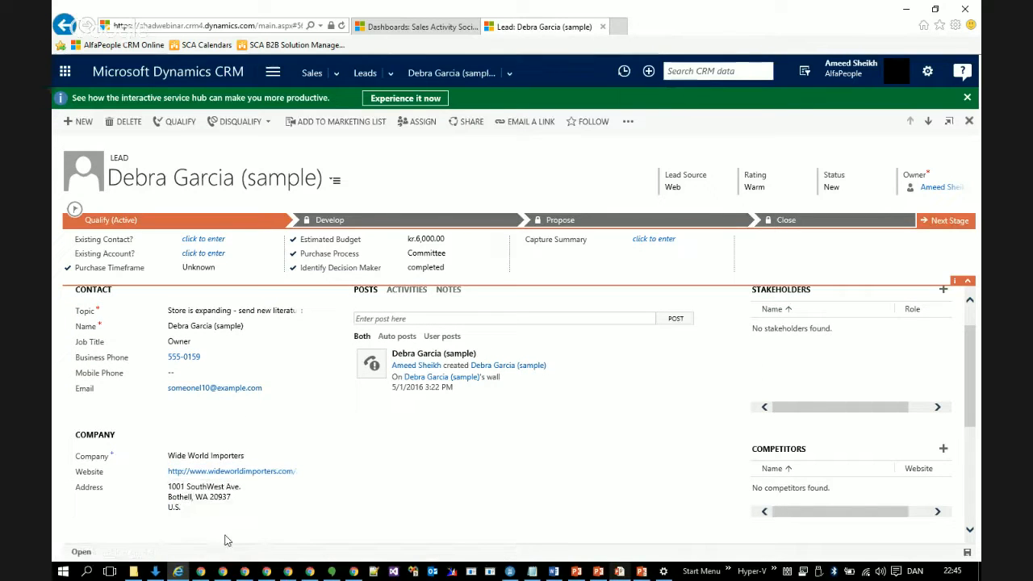
{"action": "scroll", "coordinate": [302, 395], "scroll_direction": "down", "scroll_amount": 1}
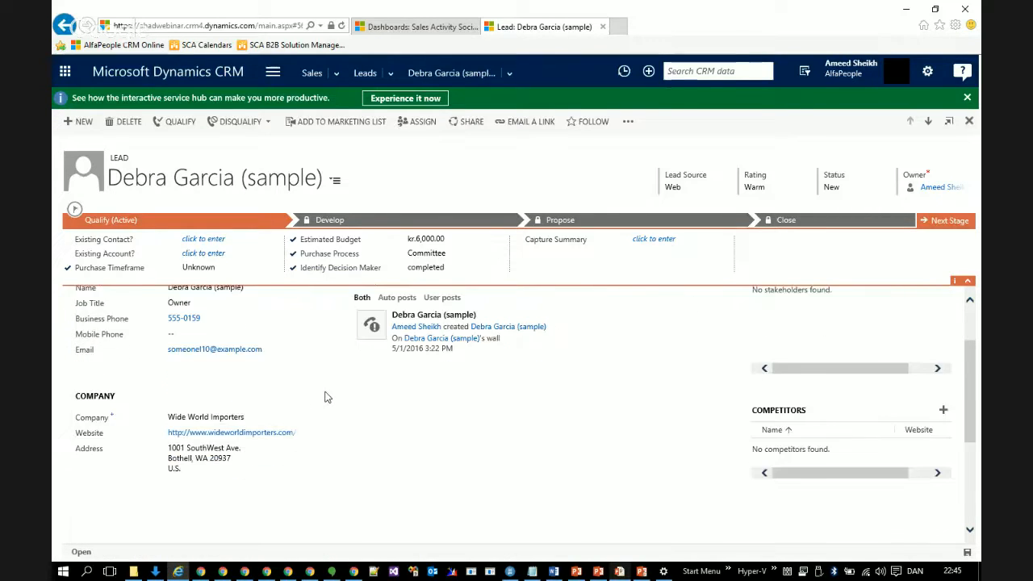
{"action": "scroll", "coordinate": [323, 396], "scroll_direction": "up", "scroll_amount": 2}
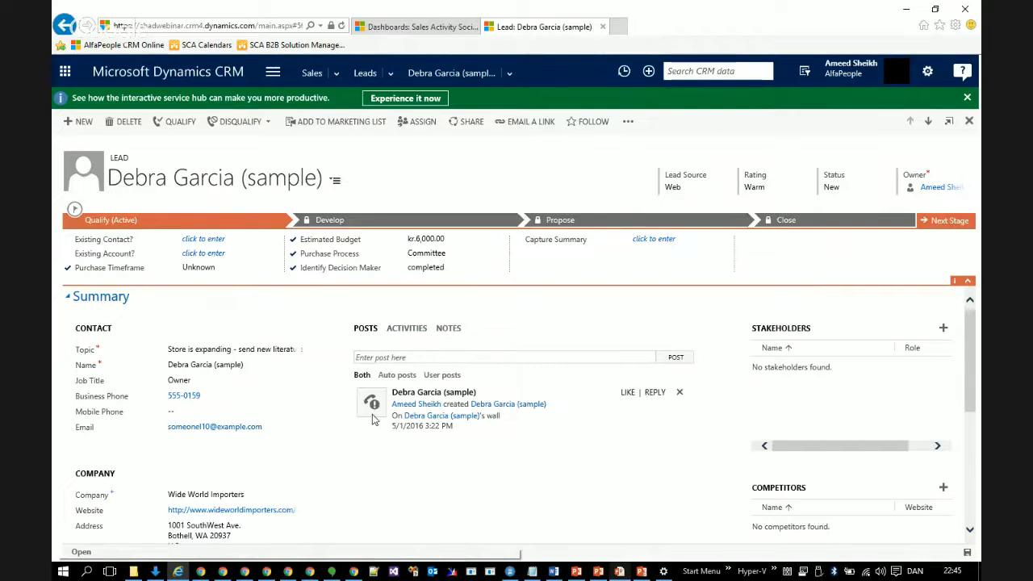
{"action": "left_click", "coordinate": [408, 329]}
{"action": "left_click", "coordinate": [367, 329]}
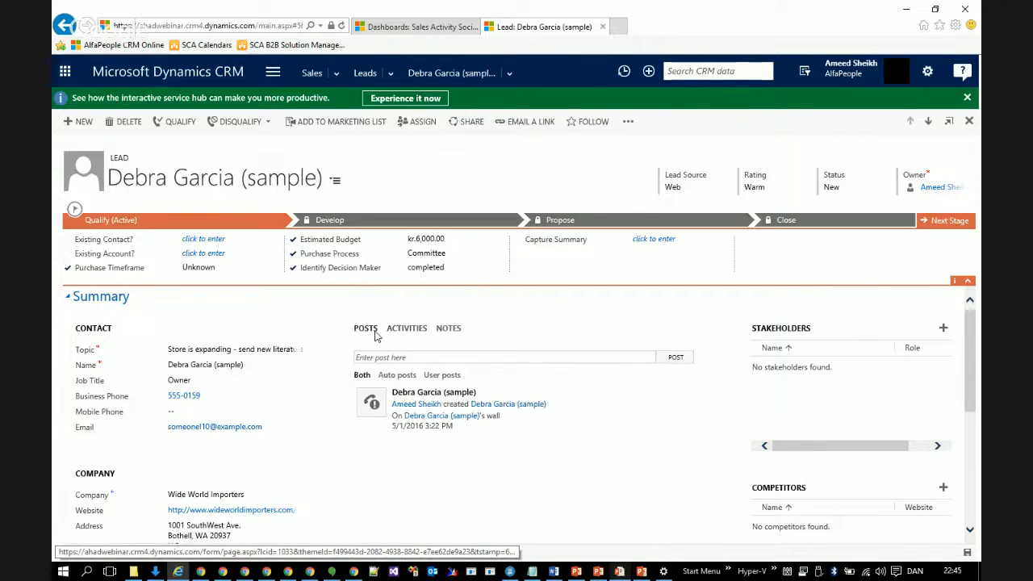
{"action": "left_click", "coordinate": [414, 334]}
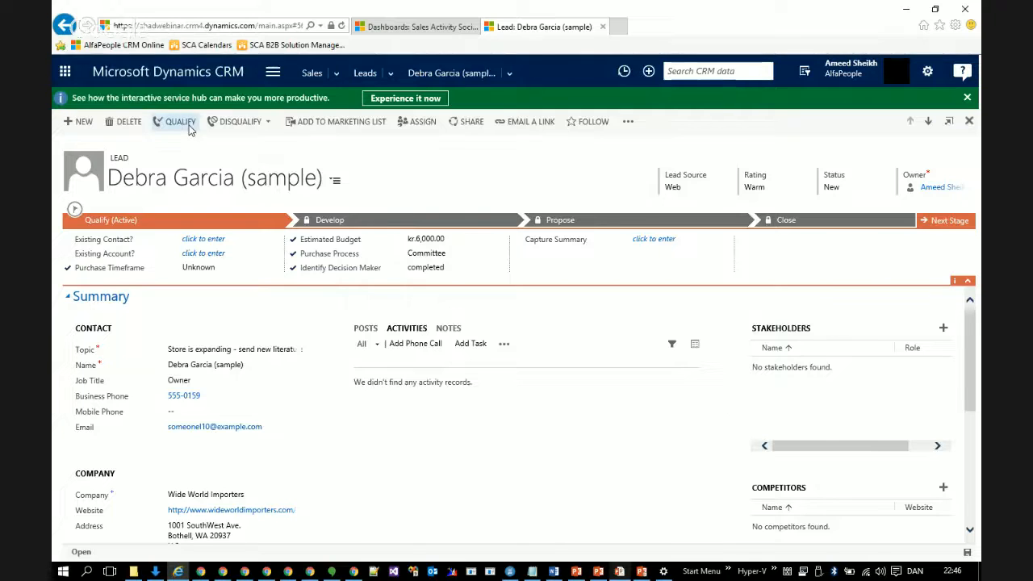
Qualify the Wide World Importers lead, continuing past the duplicate check without selecting an existing account or contact
{"action": "left_click", "coordinate": [180, 122]}
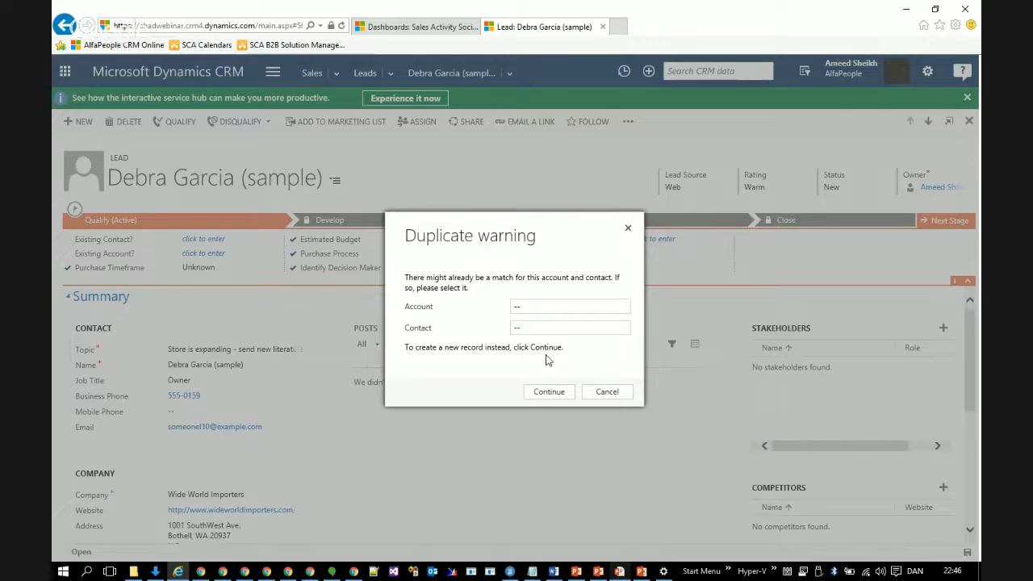
{"action": "left_click", "coordinate": [549, 308]}
{"action": "left_click", "coordinate": [451, 367]}
{"action": "left_click", "coordinate": [549, 393]}
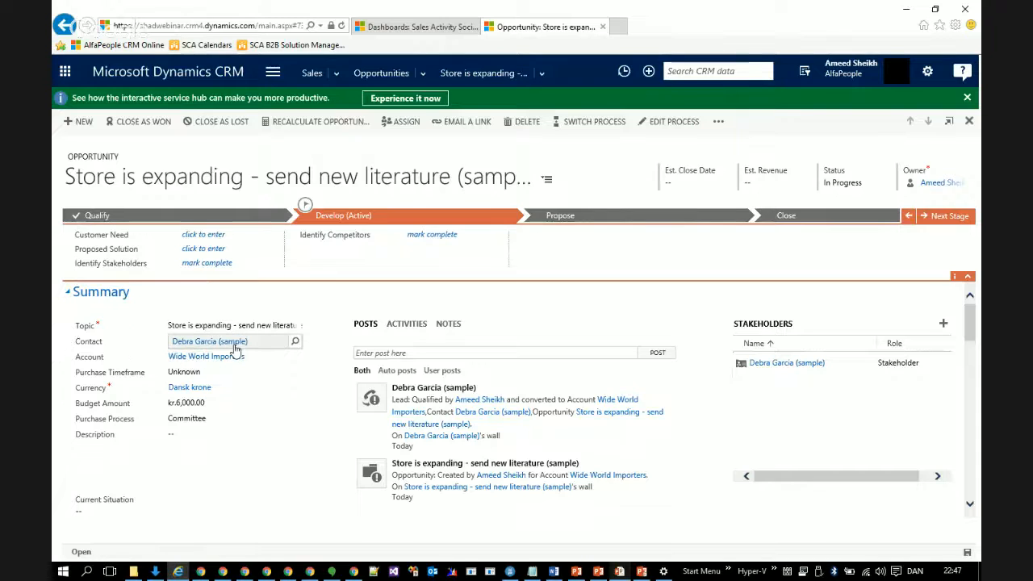
View the Wide World Importers account linked to the opportunity, and return to the opportunity
{"action": "left_click", "coordinate": [198, 365]}
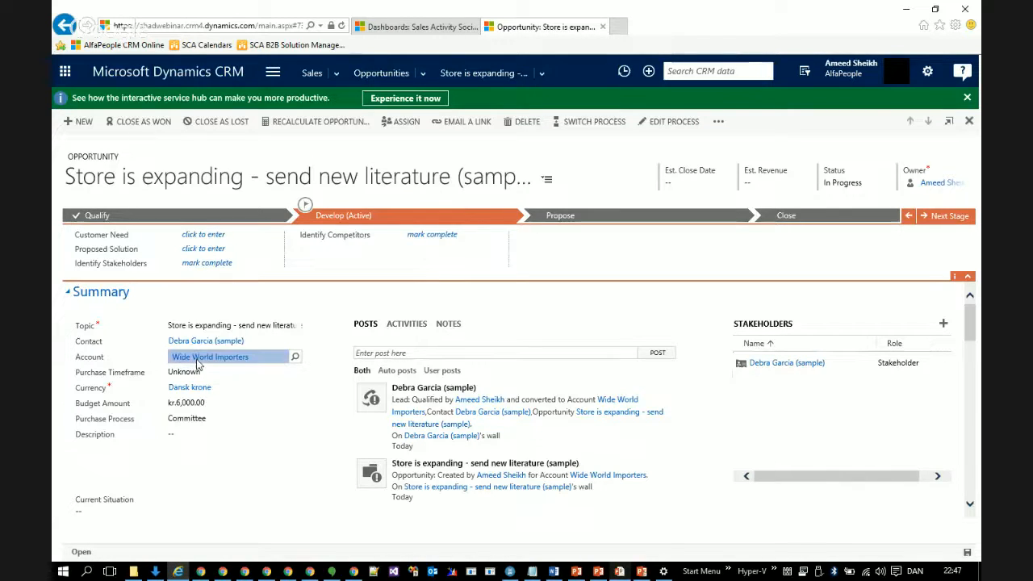
{"action": "left_click", "coordinate": [199, 361]}
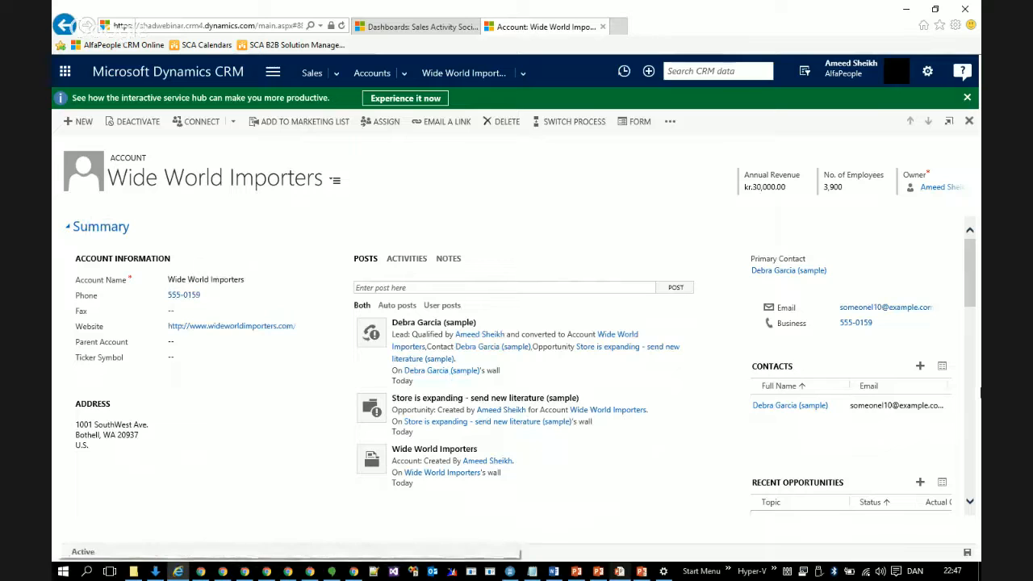
{"action": "left_click", "coordinate": [69, 25]}
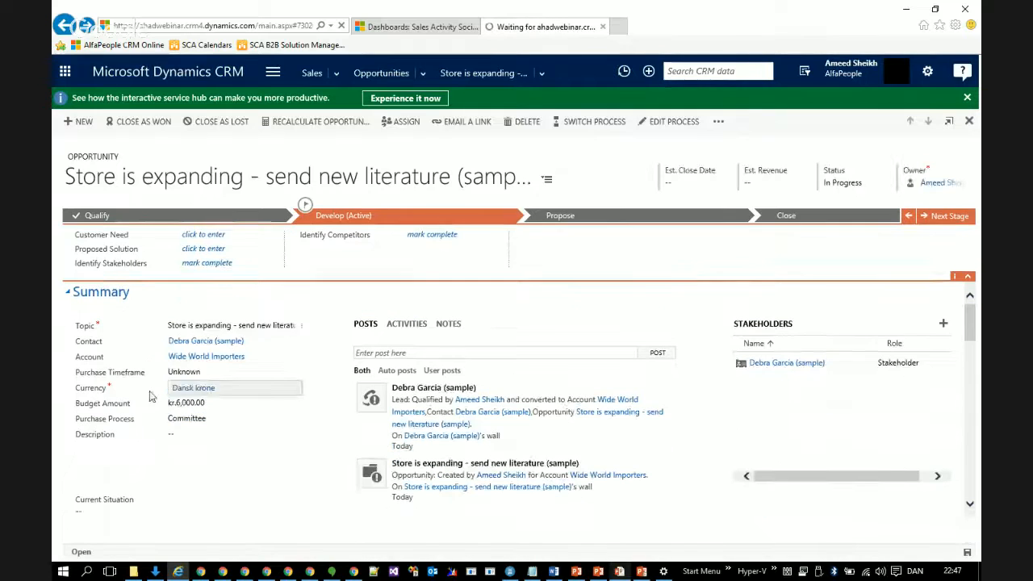
Open the contact linked to the opportunity and review its activities, posts and Details section
{"action": "left_click", "coordinate": [212, 342]}
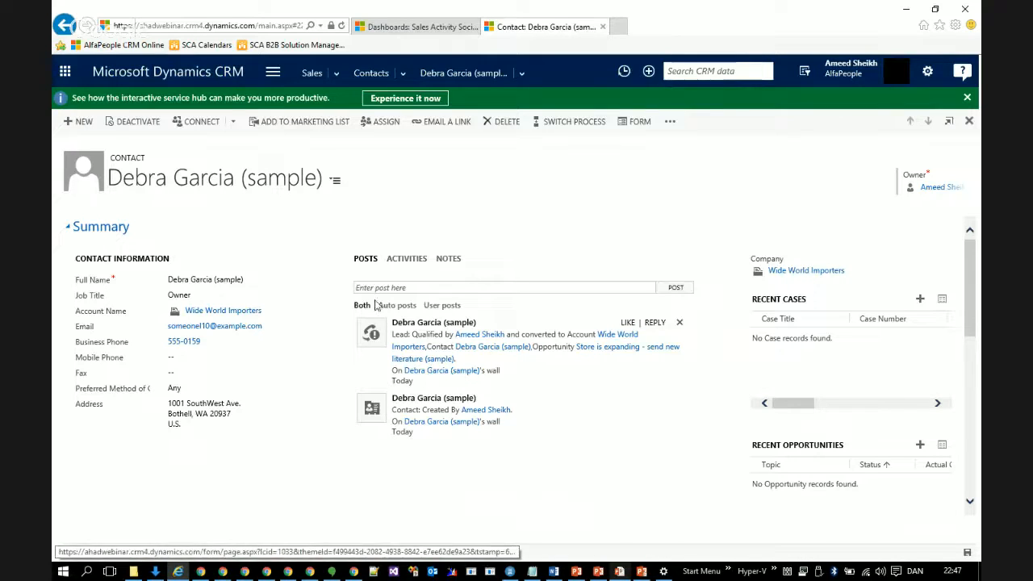
{"action": "left_click", "coordinate": [408, 259]}
{"action": "left_click", "coordinate": [363, 259]}
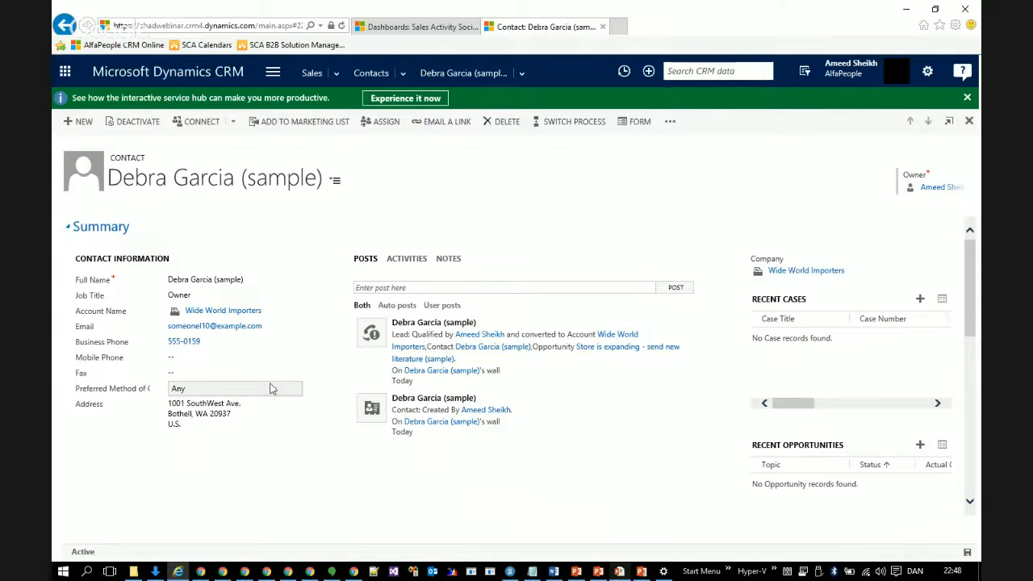
{"action": "left_click", "coordinate": [336, 183]}
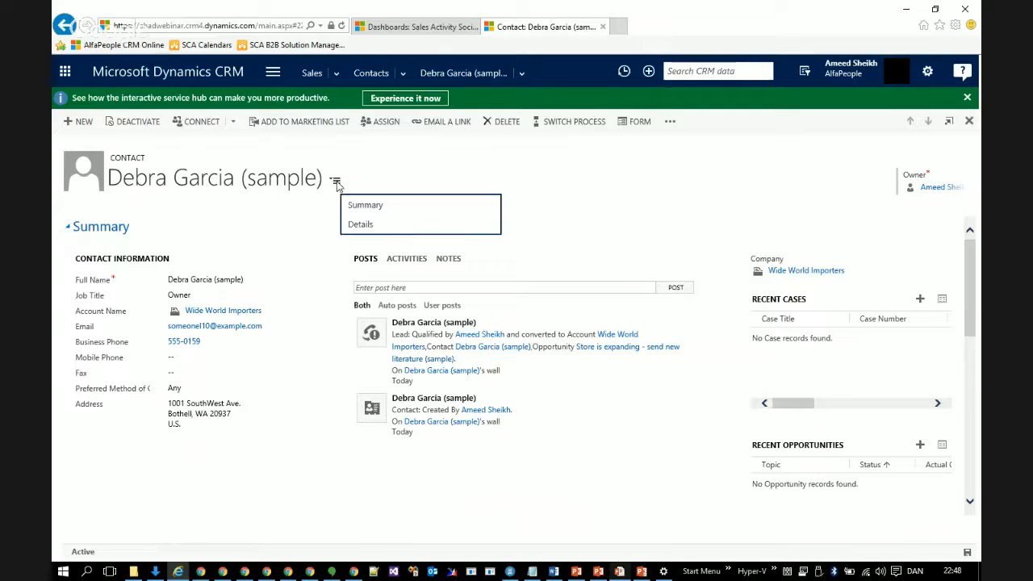
{"action": "left_click", "coordinate": [373, 229]}
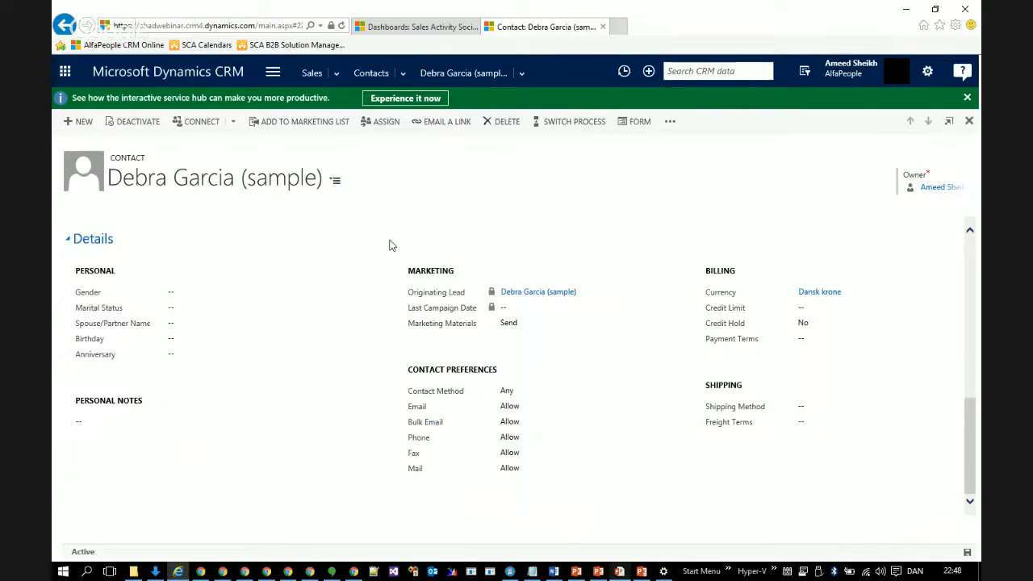
Reopen the "Store is expanding" opportunity through the contact's originating lead and close it as Won
{"action": "left_click", "coordinate": [526, 295]}
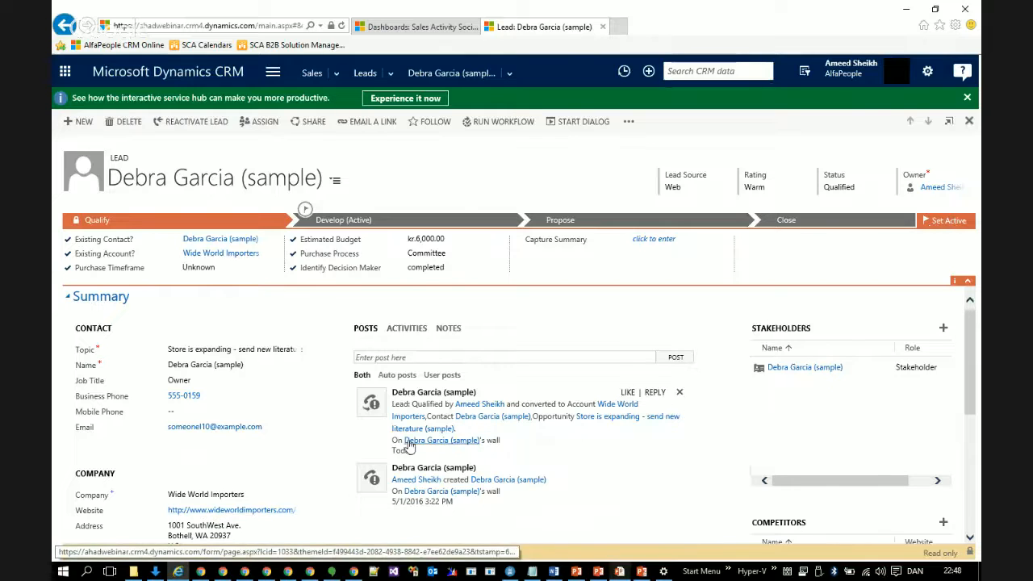
{"action": "left_click", "coordinate": [597, 418]}
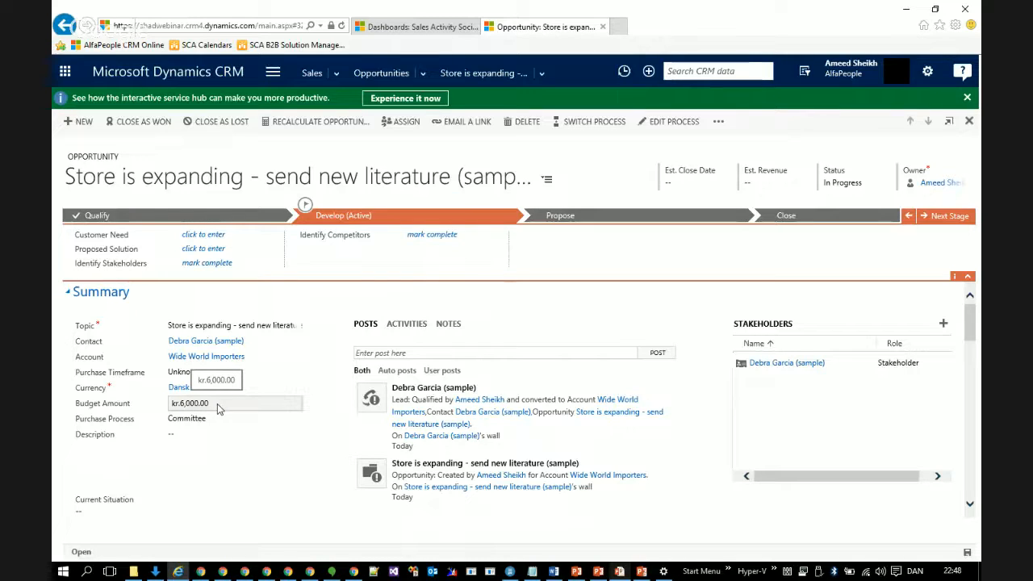
{"action": "left_click", "coordinate": [127, 123]}
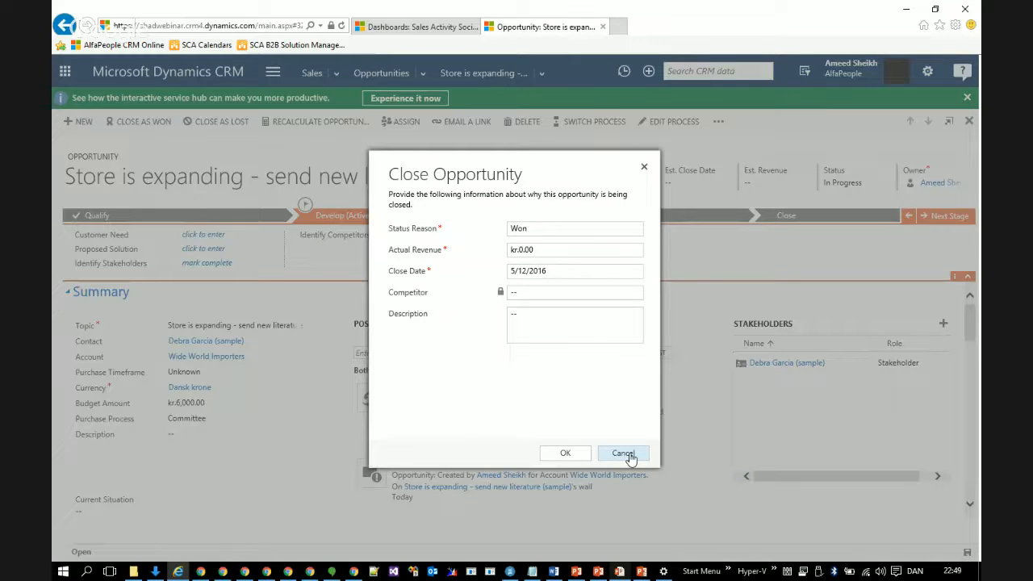
{"action": "left_click", "coordinate": [566, 455]}
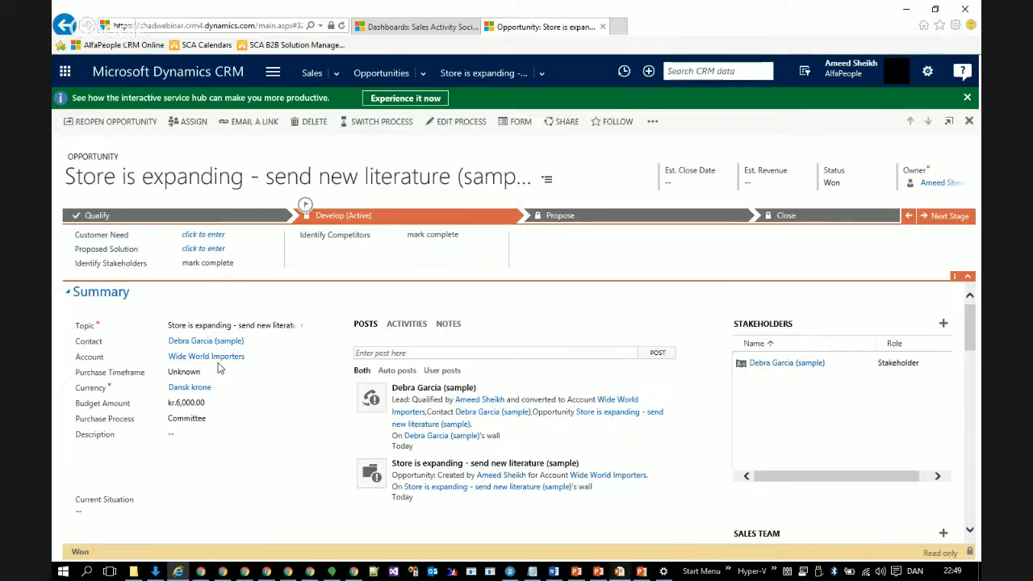
Examine the won opportunity's summary fields, sales team, competitors, product line items, amounts and quotes
{"action": "scroll", "coordinate": [218, 368], "scroll_direction": "down", "scroll_amount": 2}
{"action": "scroll", "coordinate": [235, 370], "scroll_direction": "down", "scroll_amount": 8}
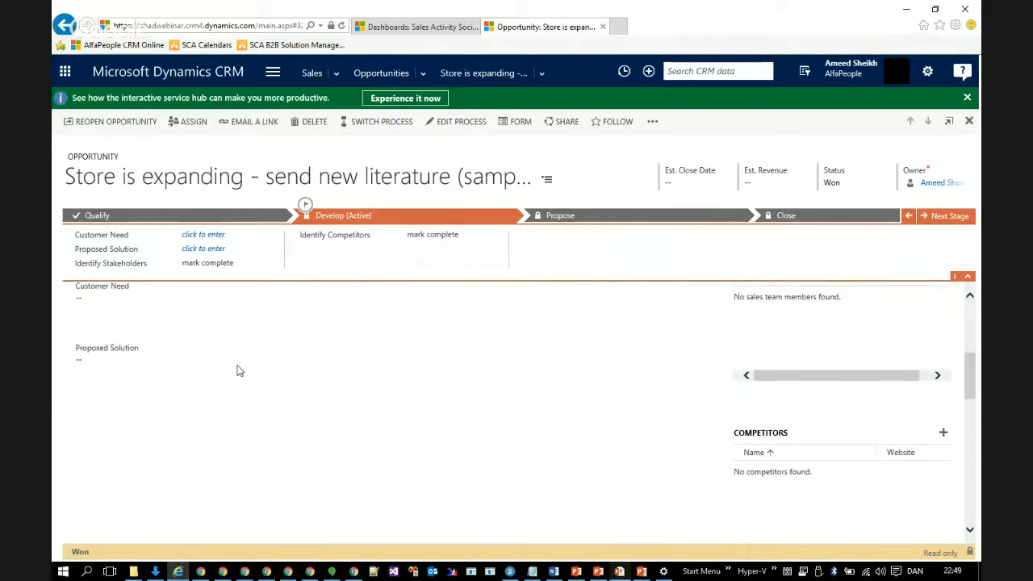
{"action": "scroll", "coordinate": [239, 371], "scroll_direction": "down", "scroll_amount": 10}
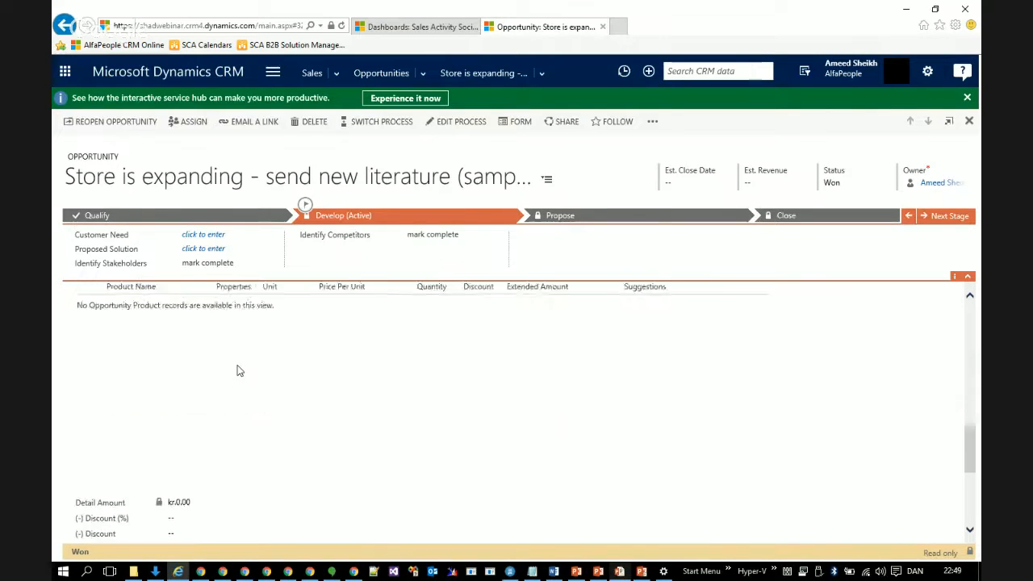
{"action": "scroll", "coordinate": [238, 371], "scroll_direction": "down", "scroll_amount": 6}
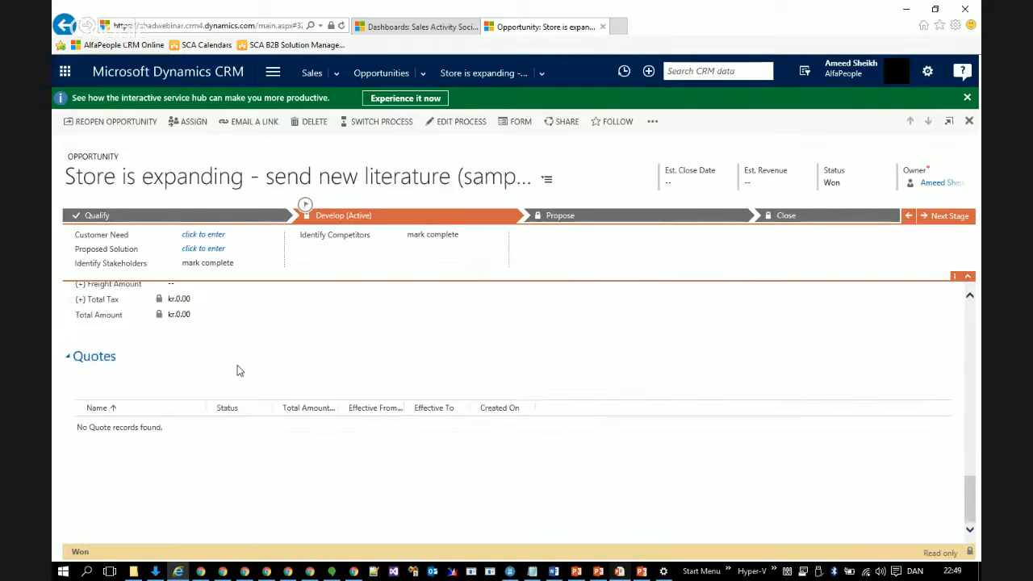
{"action": "scroll", "coordinate": [237, 371], "scroll_direction": "up", "scroll_amount": 3}
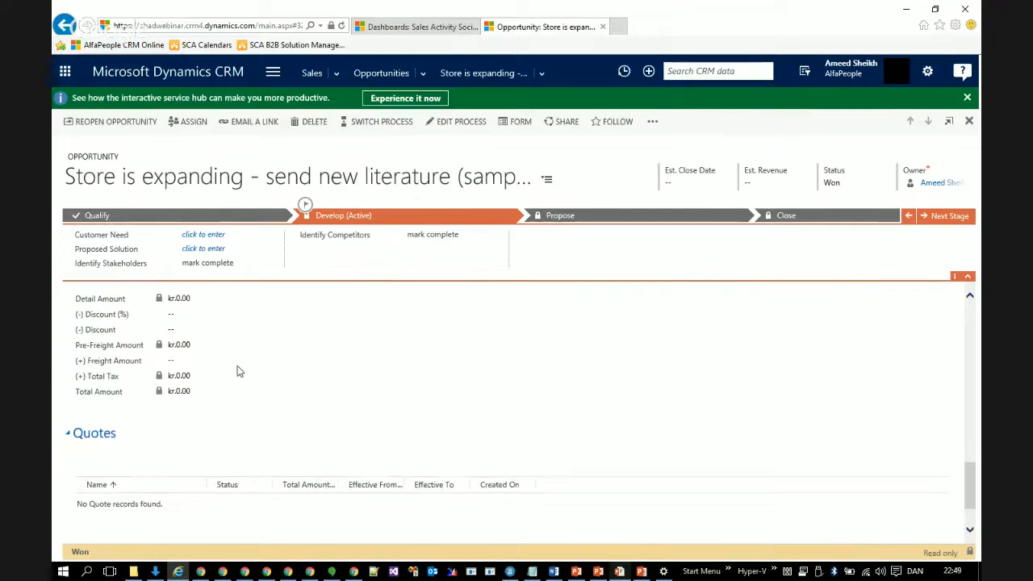
{"action": "scroll", "coordinate": [239, 371], "scroll_direction": "down", "scroll_amount": 1}
{"action": "scroll", "coordinate": [237, 370], "scroll_direction": "up", "scroll_amount": 10}
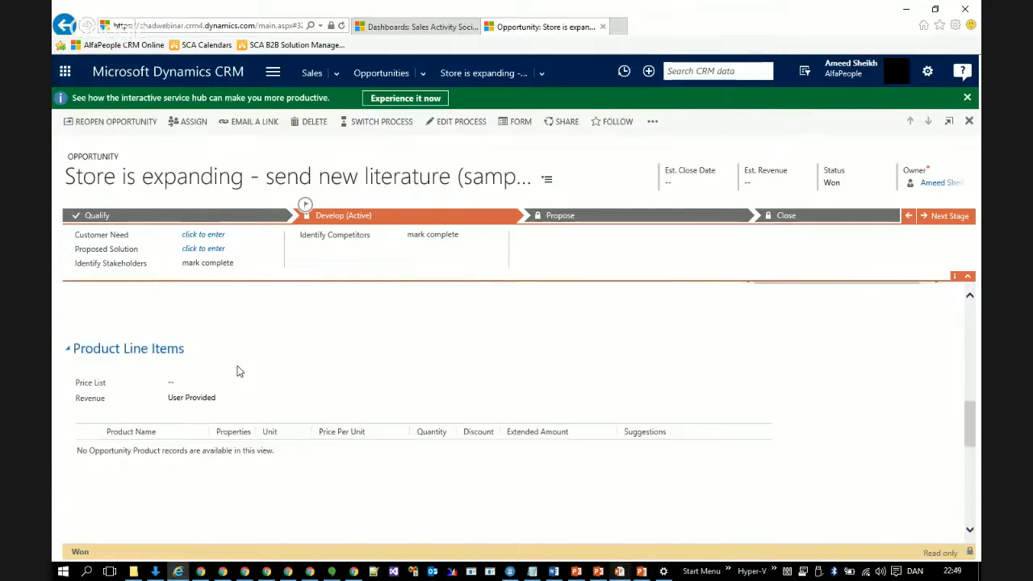
{"action": "scroll", "coordinate": [237, 371], "scroll_direction": "up", "scroll_amount": 6}
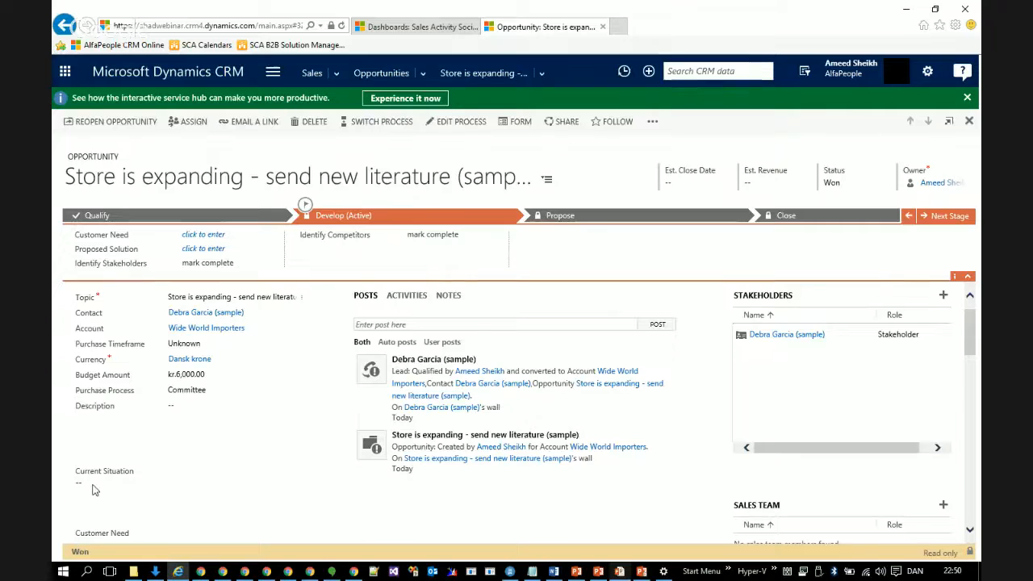
{"action": "scroll", "coordinate": [93, 492], "scroll_direction": "down", "scroll_amount": 3}
{"action": "scroll", "coordinate": [108, 431], "scroll_direction": "down", "scroll_amount": 4}
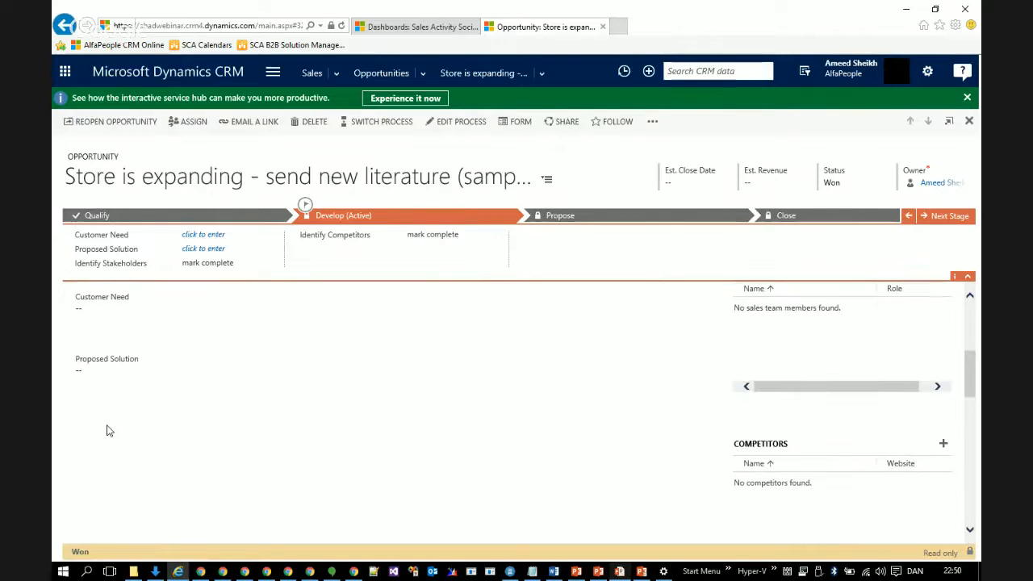
{"action": "scroll", "coordinate": [109, 431], "scroll_direction": "down", "scroll_amount": 1}
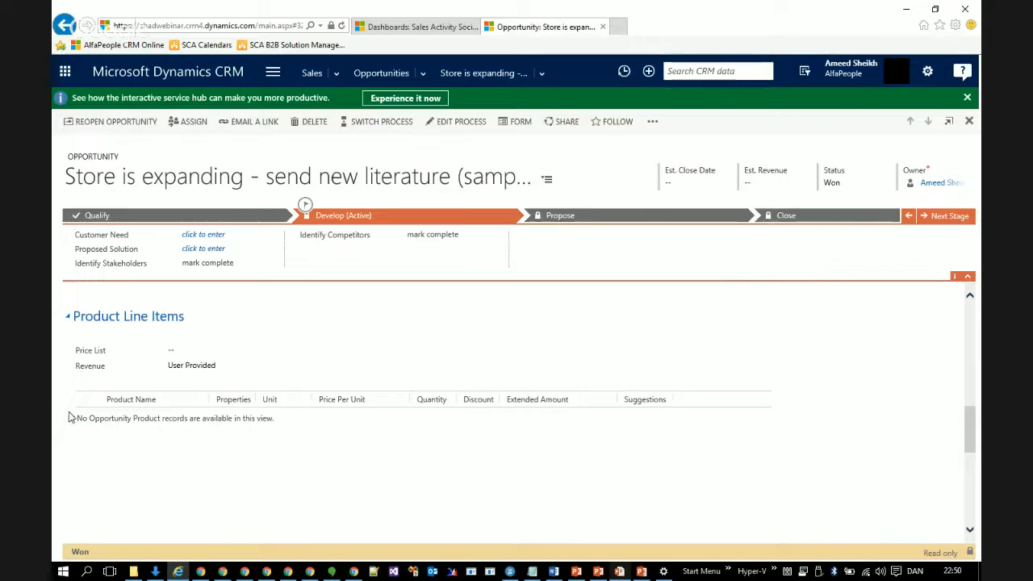
{"action": "scroll", "coordinate": [193, 431], "scroll_direction": "down", "scroll_amount": 4}
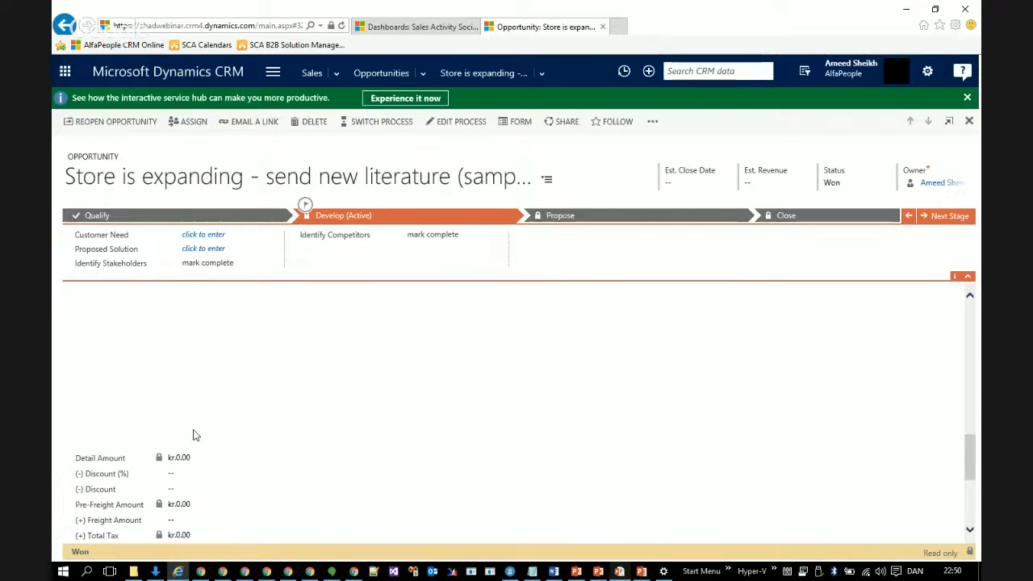
{"action": "scroll", "coordinate": [193, 435], "scroll_direction": "down", "scroll_amount": 3}
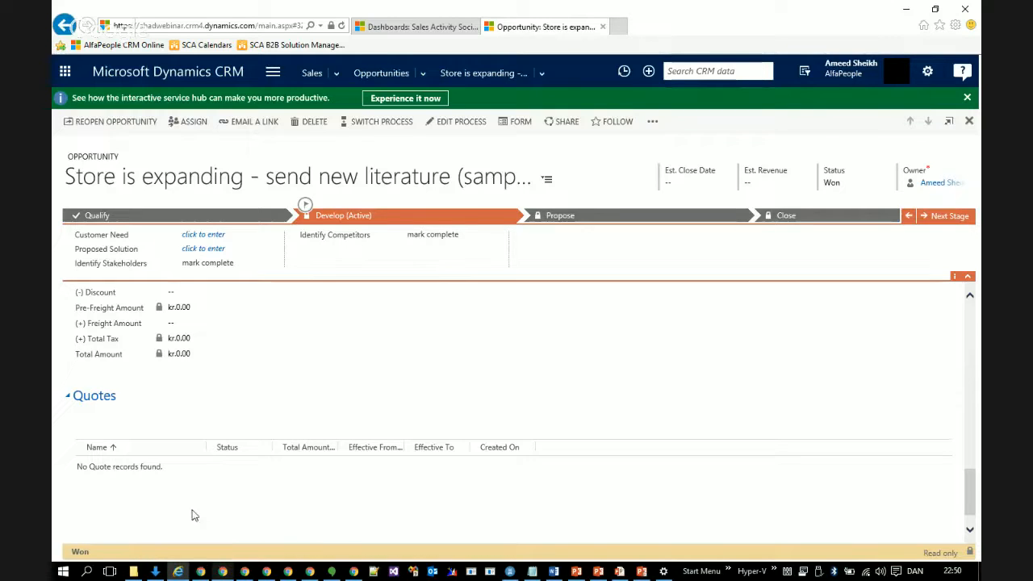
{"action": "scroll", "coordinate": [191, 515], "scroll_direction": "down", "scroll_amount": 1}
{"action": "scroll", "coordinate": [192, 515], "scroll_direction": "up", "scroll_amount": 10}
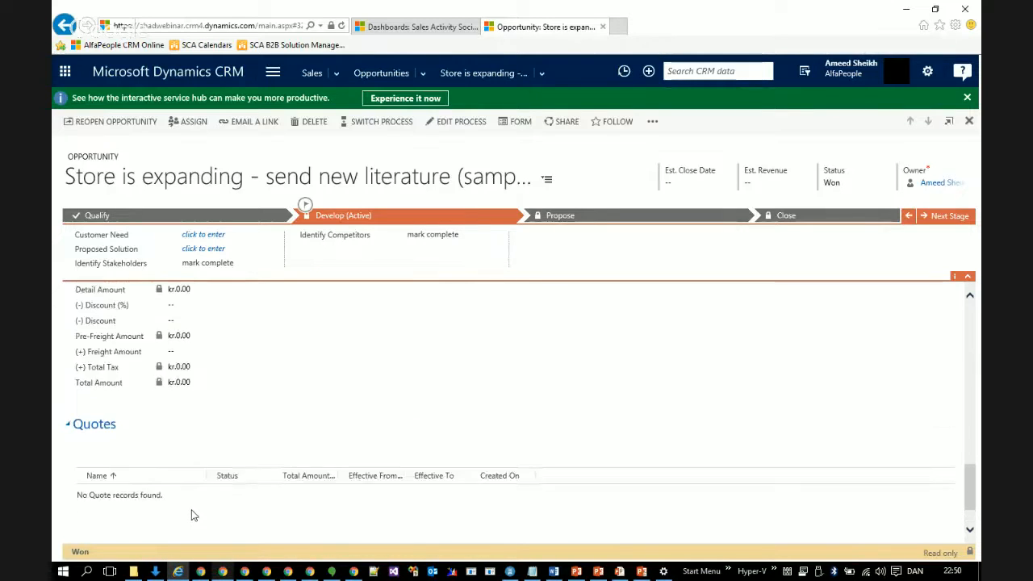
Recheck the won opportunity's stakeholders, product line items and quotes, and return to its Summary section
{"action": "scroll", "coordinate": [192, 515], "scroll_direction": "up", "scroll_amount": 2}
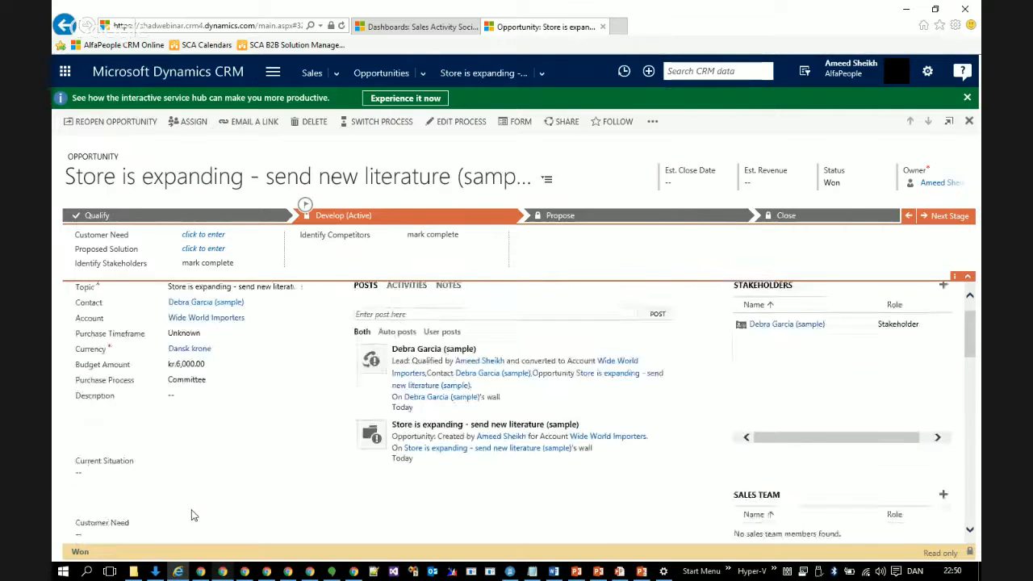
{"action": "scroll", "coordinate": [191, 515], "scroll_direction": "down", "scroll_amount": 10}
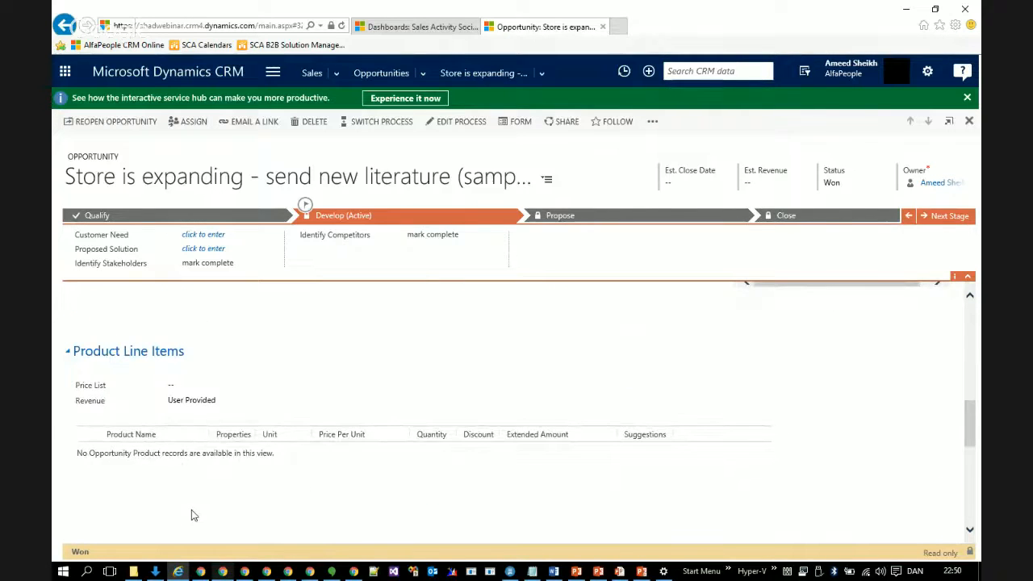
{"action": "scroll", "coordinate": [191, 515], "scroll_direction": "down", "scroll_amount": 8}
{"action": "scroll", "coordinate": [192, 515], "scroll_direction": "down", "scroll_amount": 1}
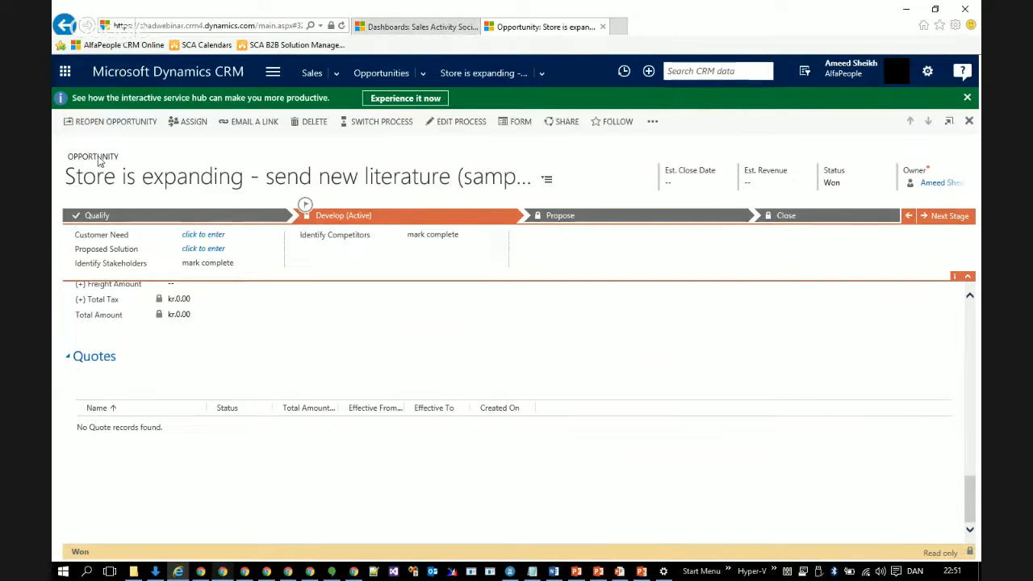
{"action": "scroll", "coordinate": [318, 389], "scroll_direction": "up", "scroll_amount": 15}
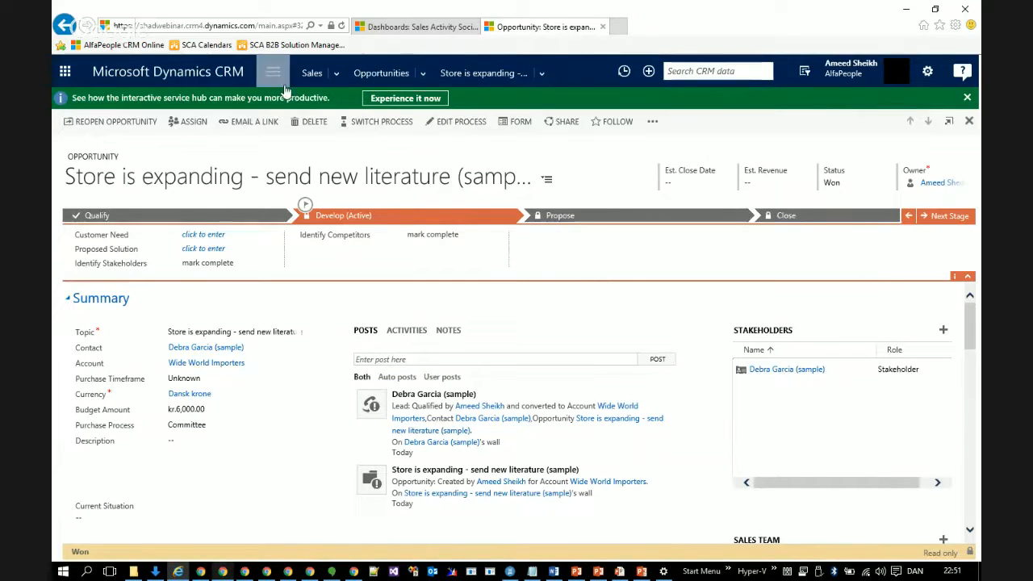
Open the opportunity's Wide World Importers account and review its Details section, including marketing, billing and contact preferences
{"action": "left_click", "coordinate": [205, 364]}
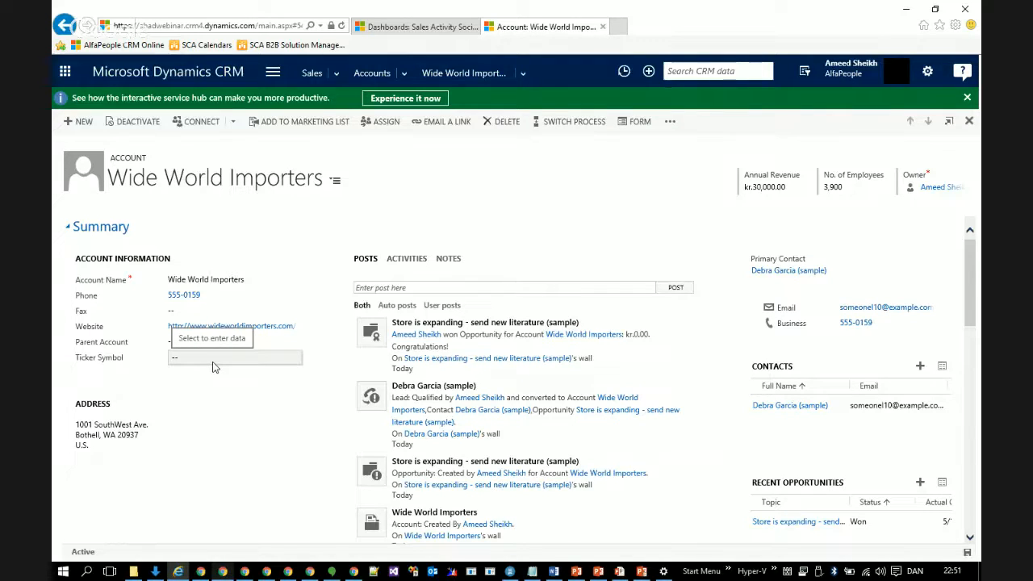
{"action": "scroll", "coordinate": [339, 288], "scroll_direction": "down", "scroll_amount": 8}
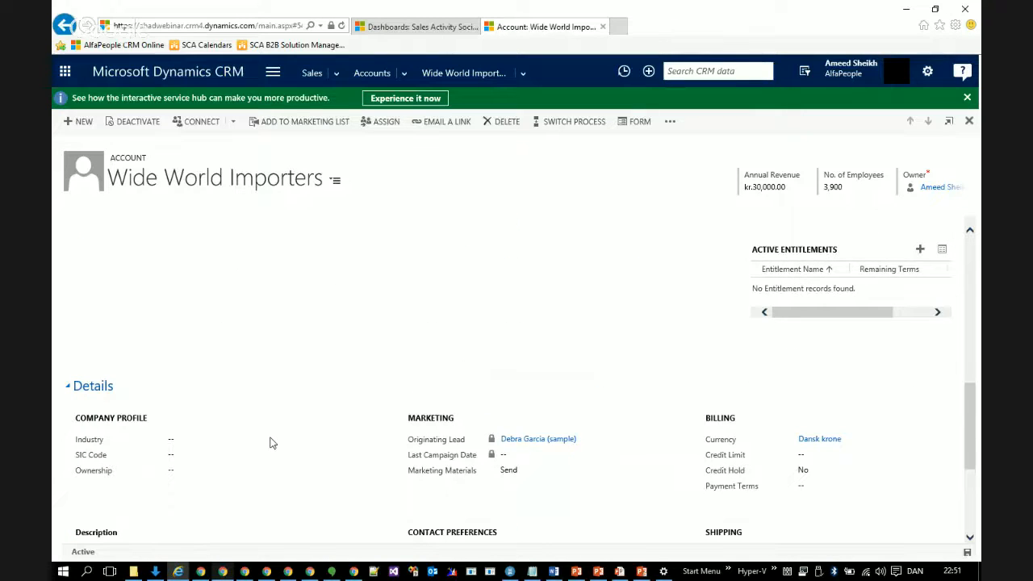
{"action": "scroll", "coordinate": [271, 443], "scroll_direction": "down", "scroll_amount": 5}
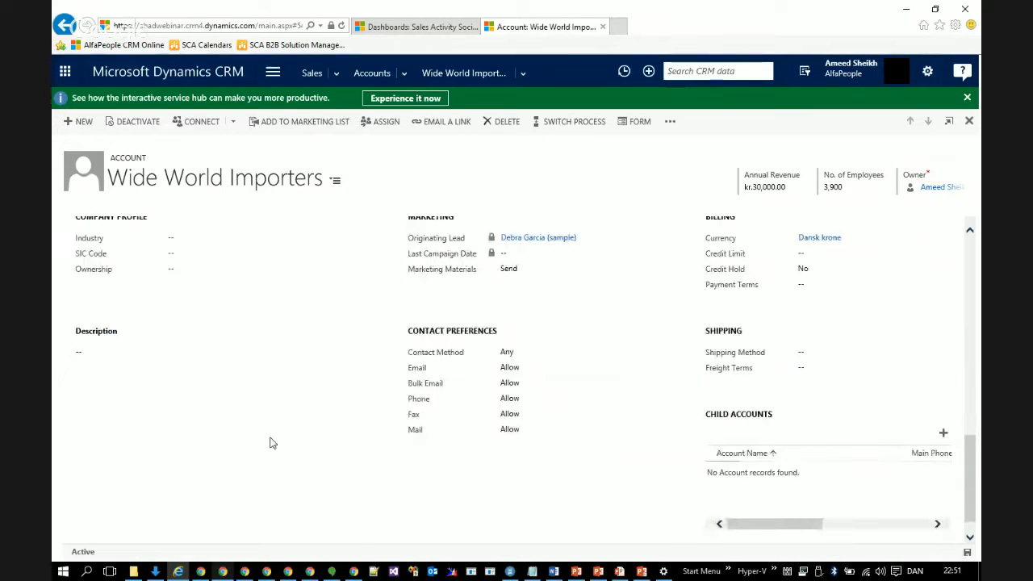
{"action": "scroll", "coordinate": [270, 443], "scroll_direction": "up", "scroll_amount": 13}
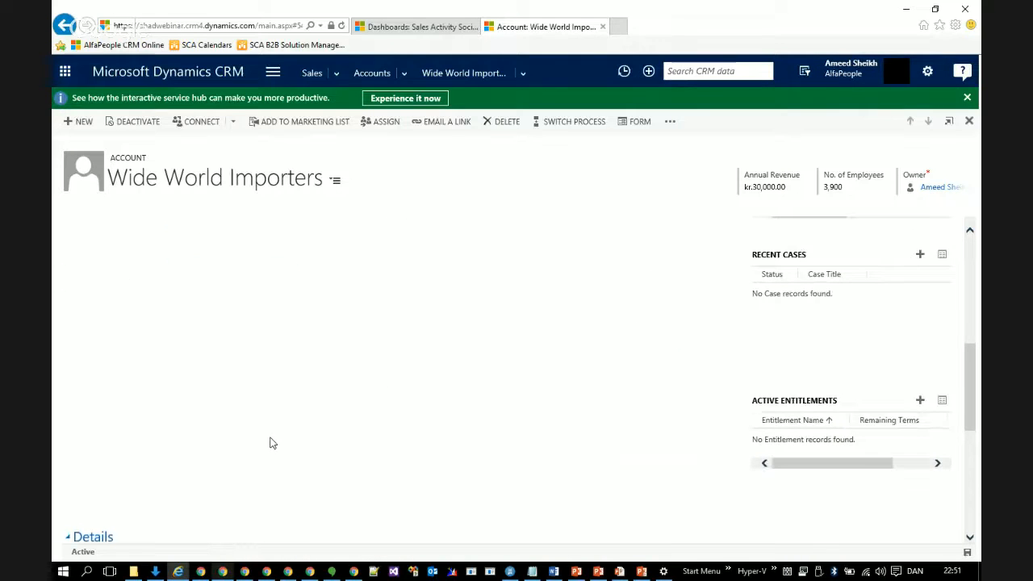
{"action": "left_click", "coordinate": [336, 181]}
{"action": "left_click", "coordinate": [360, 224]}
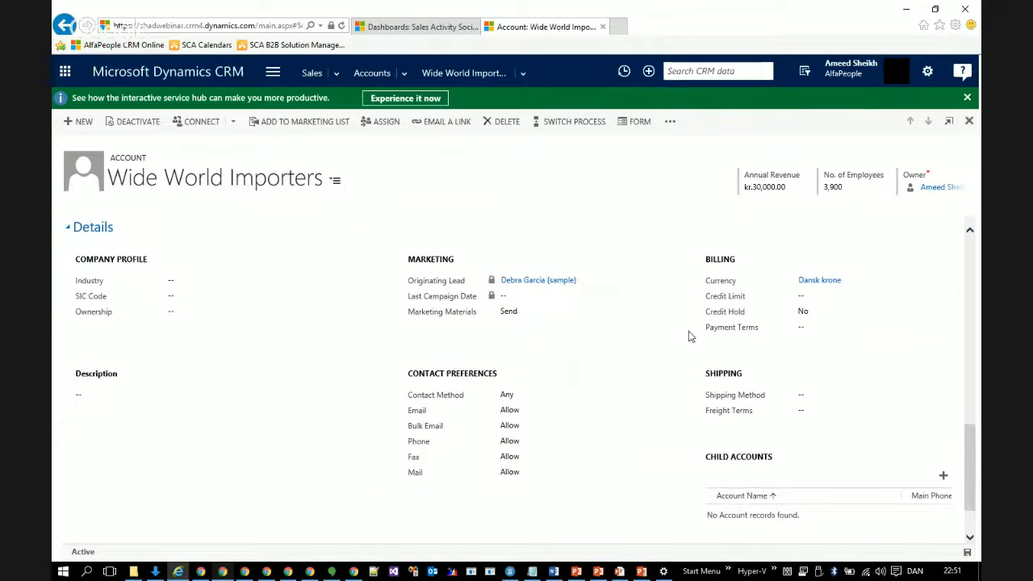
Review the account's active entitlements, recent cases, recent opportunities and contacts, ending at its Summary section
{"action": "scroll", "coordinate": [777, 244], "scroll_direction": "up", "scroll_amount": 2}
{"action": "scroll", "coordinate": [873, 315], "scroll_direction": "up", "scroll_amount": 2}
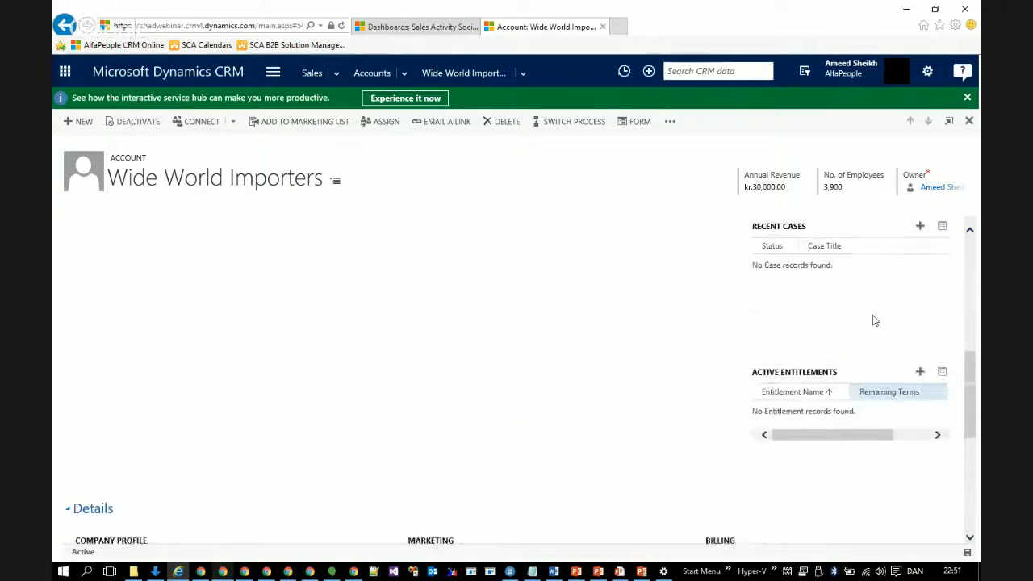
{"action": "scroll", "coordinate": [872, 324], "scroll_direction": "up", "scroll_amount": 2}
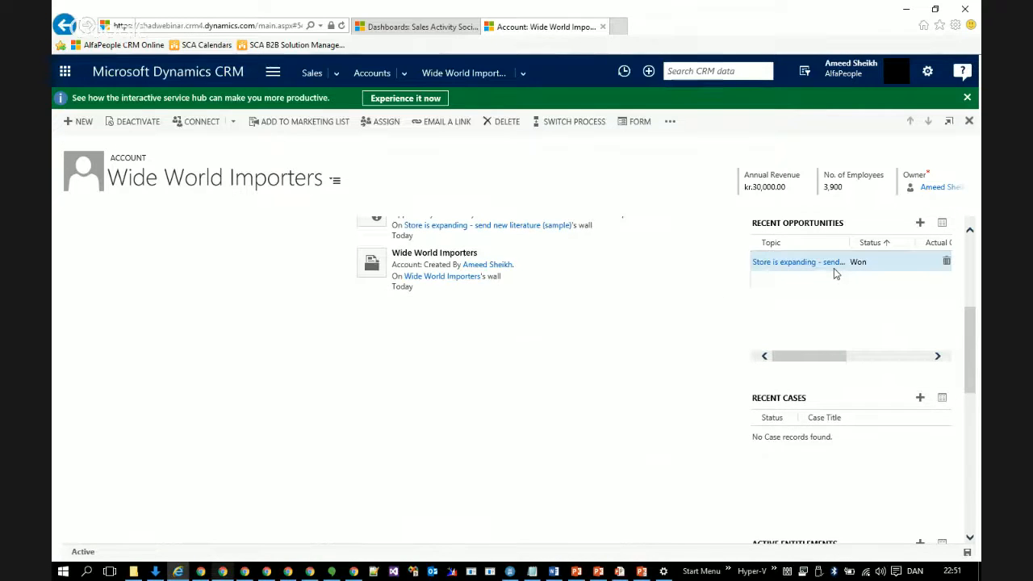
{"action": "scroll", "coordinate": [835, 272], "scroll_direction": "up", "scroll_amount": 1}
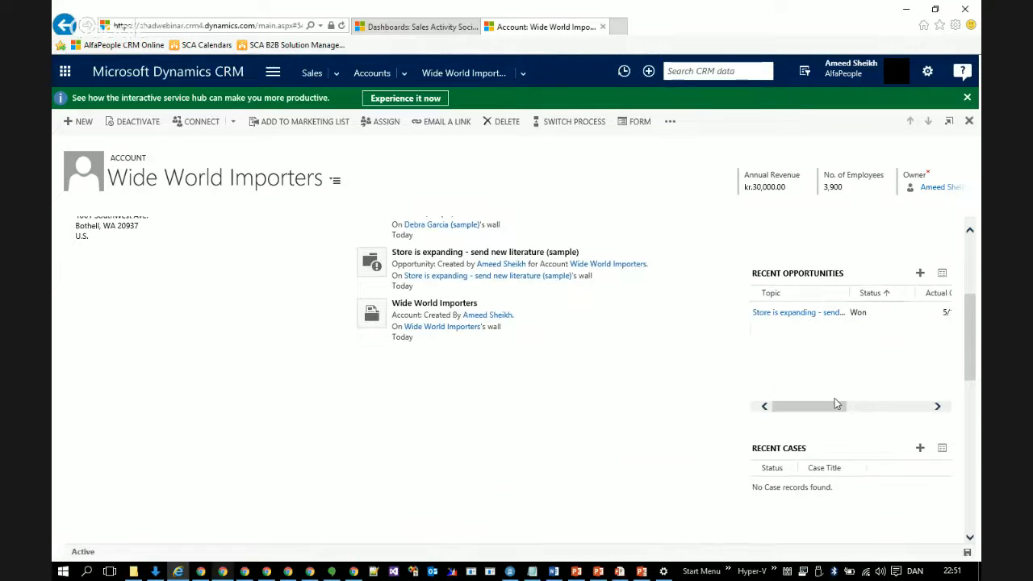
{"action": "scroll", "coordinate": [793, 390], "scroll_direction": "up", "scroll_amount": 3}
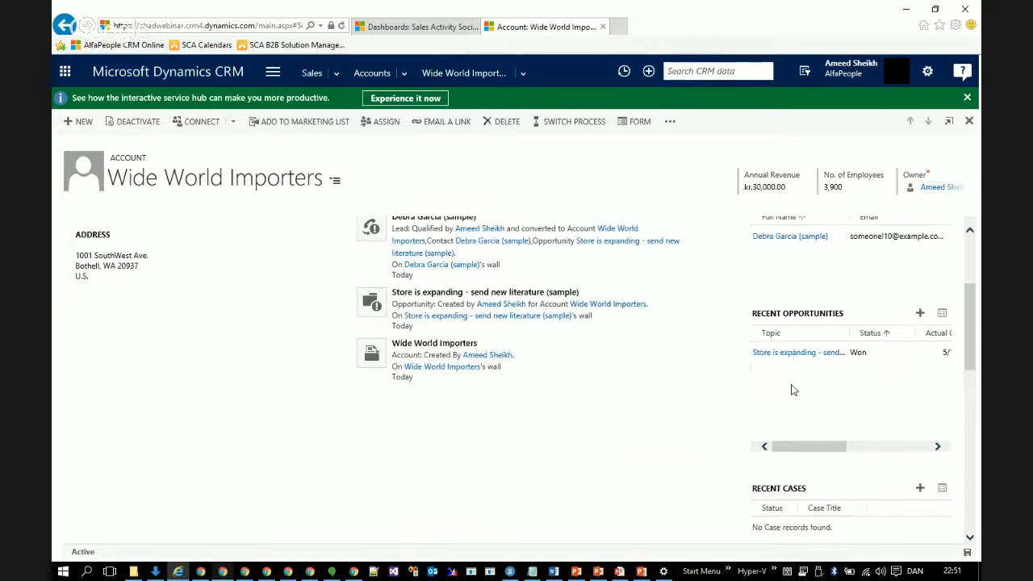
{"action": "scroll", "coordinate": [791, 389], "scroll_direction": "up", "scroll_amount": 1}
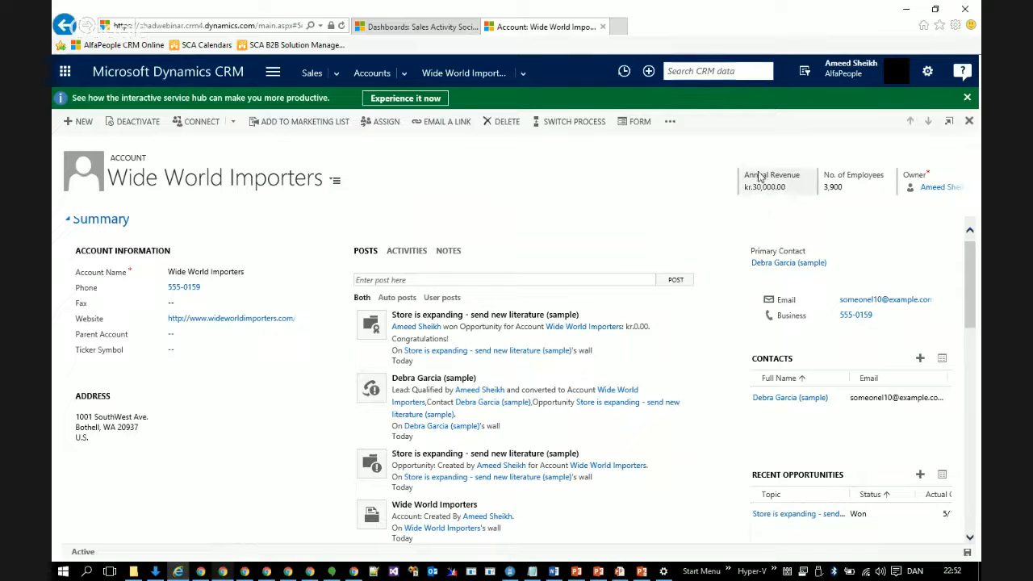
View the contact listed under the account's Contacts, and return to the account
{"action": "left_click", "coordinate": [800, 399]}
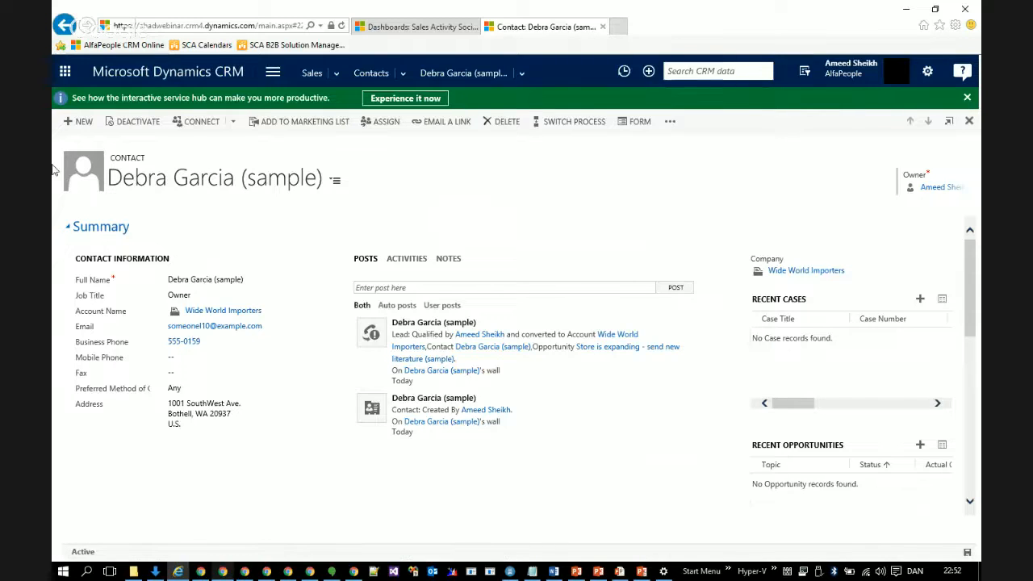
{"action": "left_click", "coordinate": [63, 29]}
{"action": "left_click", "coordinate": [63, 29]}
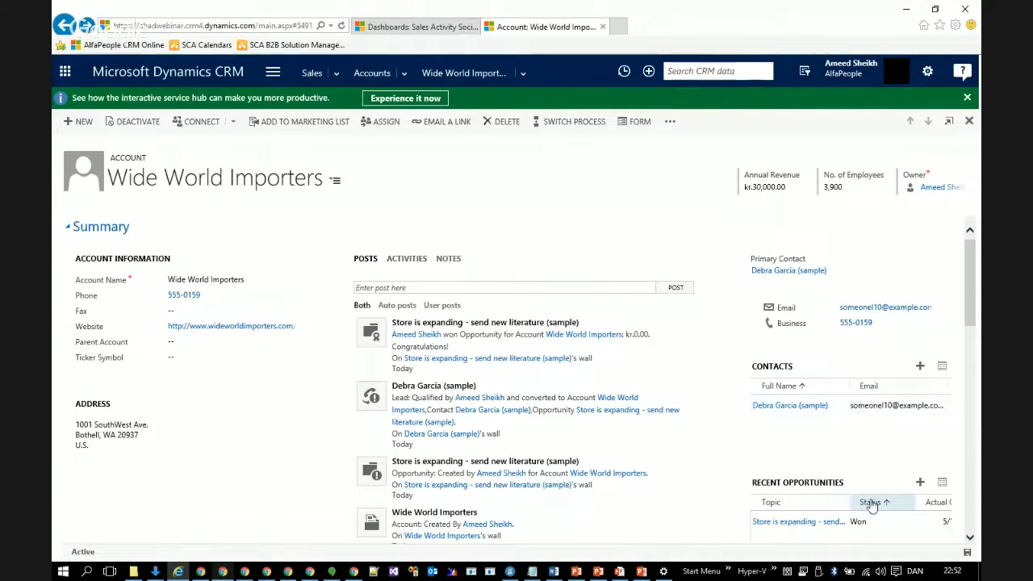
Open the "Store is expanding" opportunity from the account's recent opportunities and review its amounts and quotes
{"action": "scroll", "coordinate": [872, 504], "scroll_direction": "down", "scroll_amount": 1}
{"action": "left_click", "coordinate": [797, 473]}
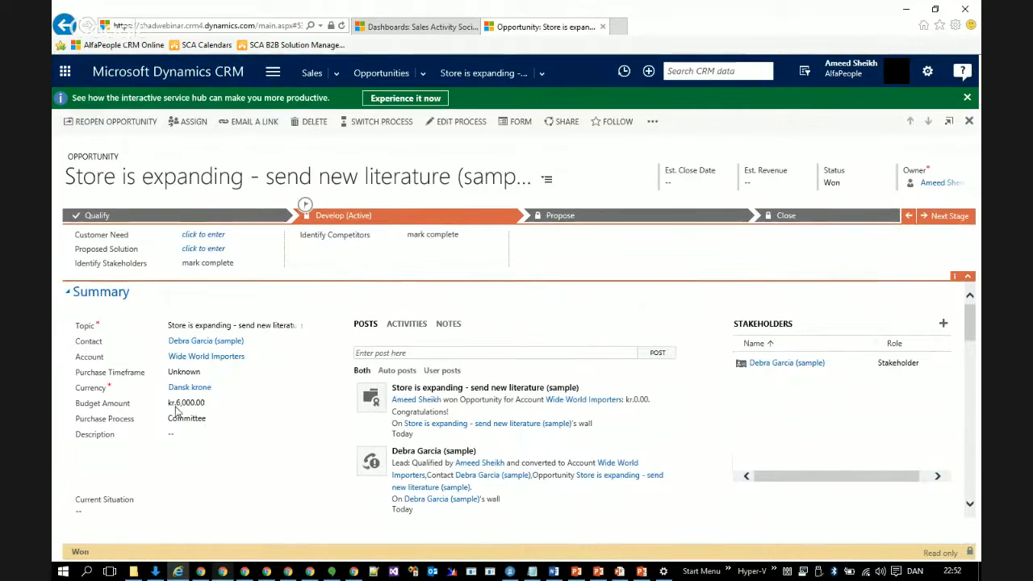
{"action": "scroll", "coordinate": [242, 422], "scroll_direction": "down", "scroll_amount": 3}
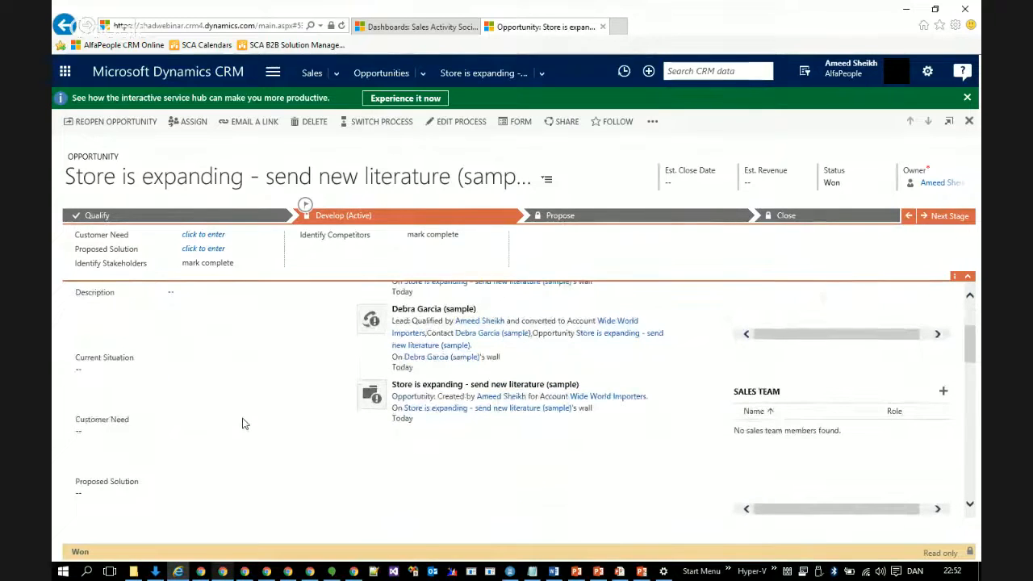
{"action": "scroll", "coordinate": [242, 422], "scroll_direction": "down", "scroll_amount": 8}
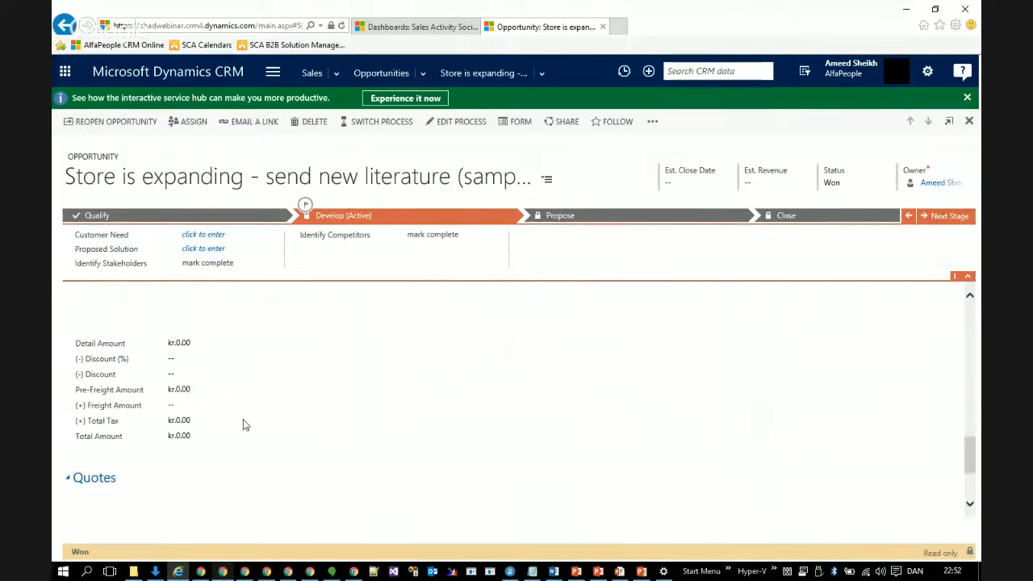
{"action": "scroll", "coordinate": [245, 423], "scroll_direction": "down", "scroll_amount": 3}
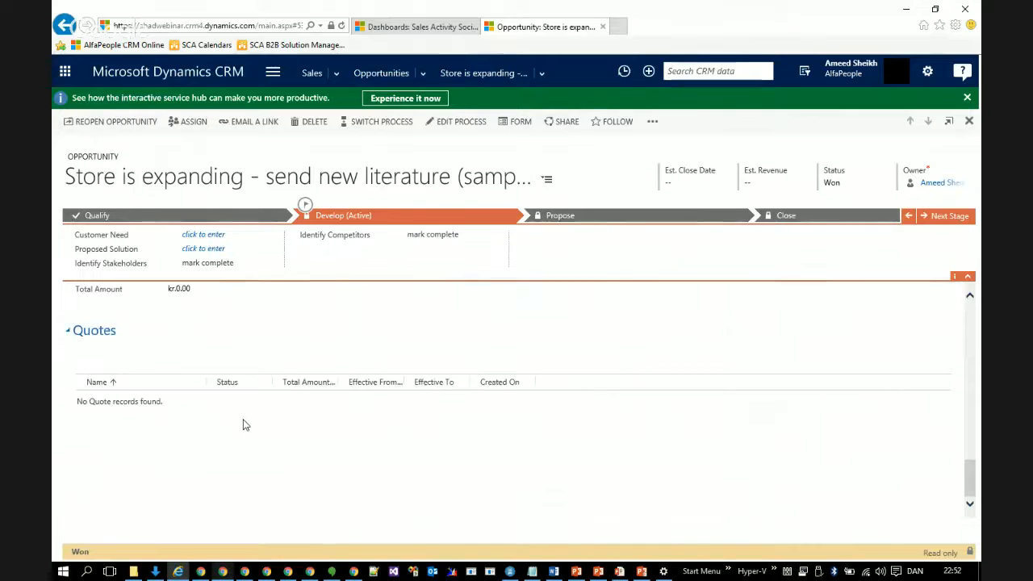
{"action": "scroll", "coordinate": [244, 420], "scroll_direction": "up", "scroll_amount": 12}
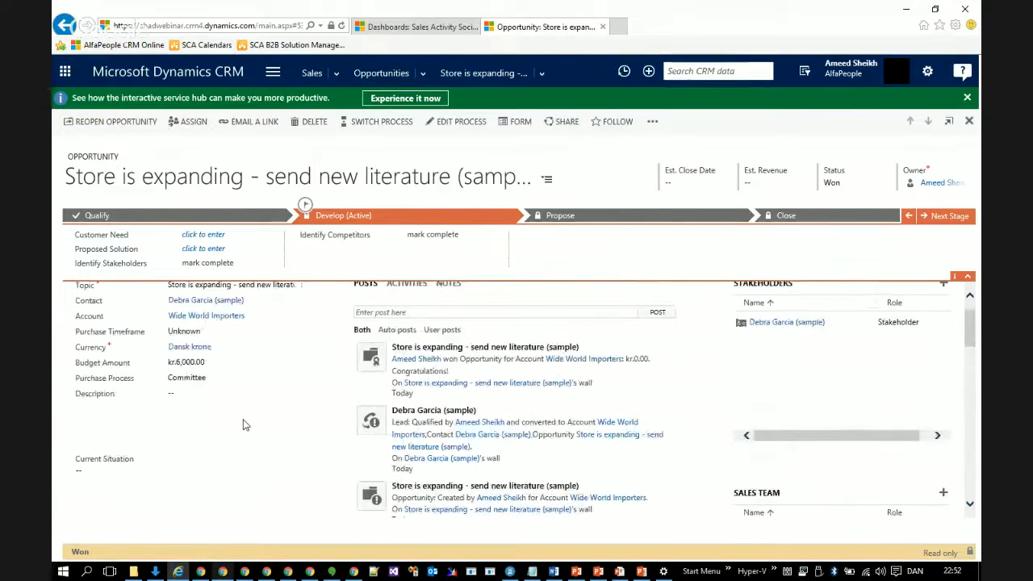
{"action": "scroll", "coordinate": [247, 425], "scroll_direction": "up", "scroll_amount": 1}
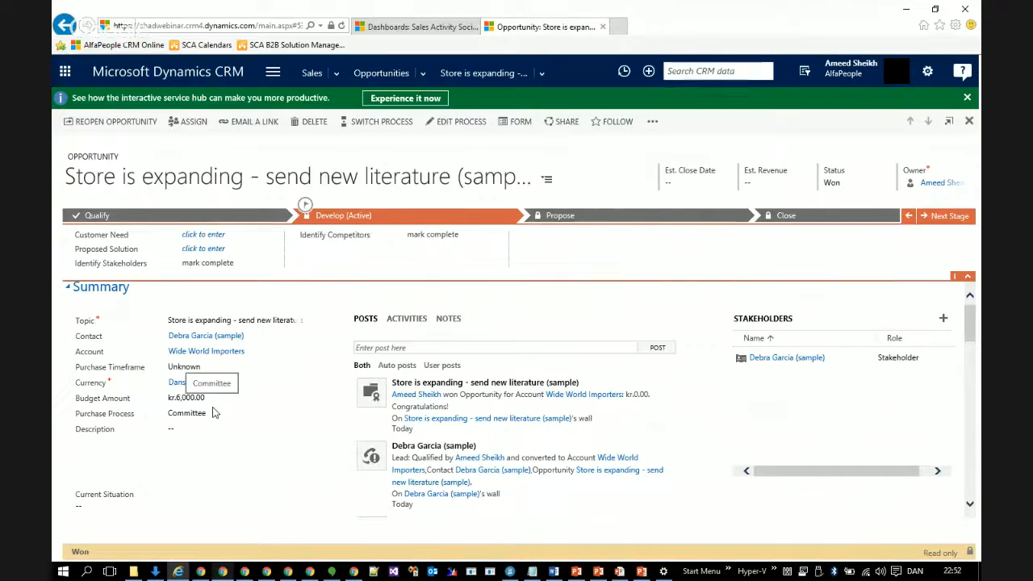
Check the opportunity's proposed solution, competitors and sales team, and return to its Summary section
{"action": "scroll", "coordinate": [214, 413], "scroll_direction": "down", "scroll_amount": 3}
{"action": "scroll", "coordinate": [215, 416], "scroll_direction": "down", "scroll_amount": 4}
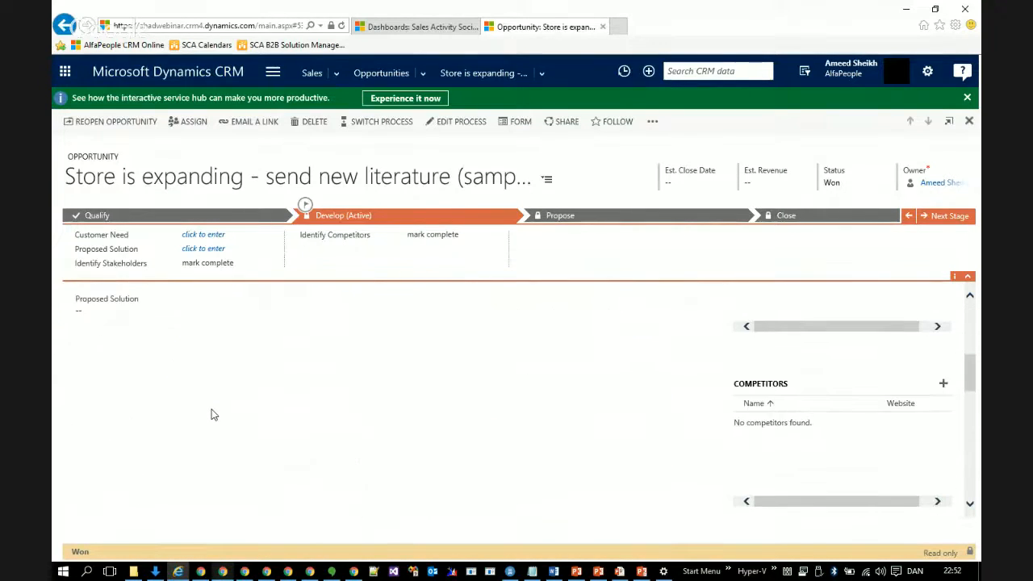
{"action": "scroll", "coordinate": [212, 414], "scroll_direction": "up", "scroll_amount": 5}
{"action": "scroll", "coordinate": [213, 414], "scroll_direction": "up", "scroll_amount": 1}
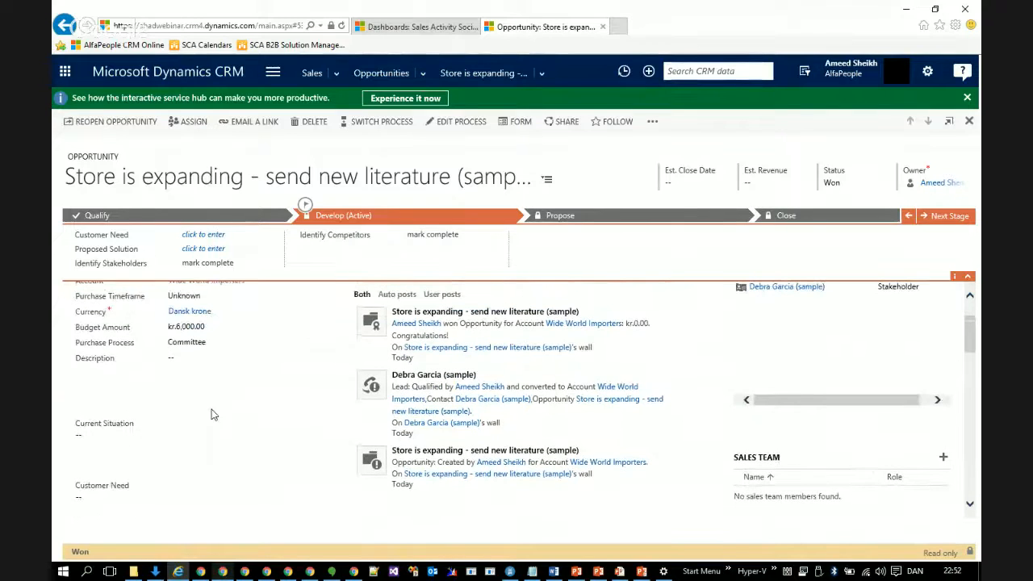
{"action": "scroll", "coordinate": [213, 414], "scroll_direction": "up", "scroll_amount": 1}
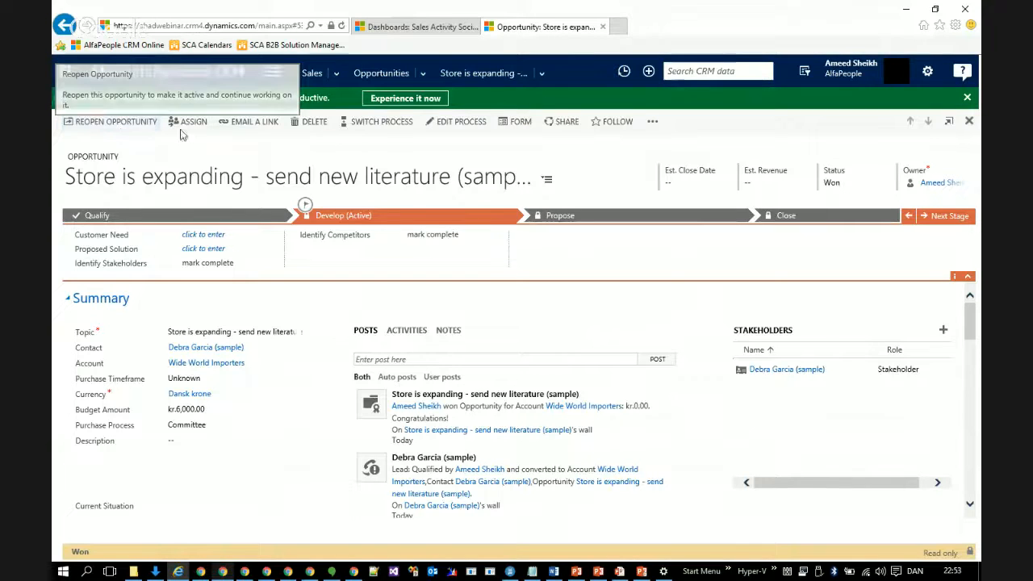
Open the opportunity's contact and review its Details section, recent cases and recent opportunities
{"action": "left_click", "coordinate": [205, 349]}
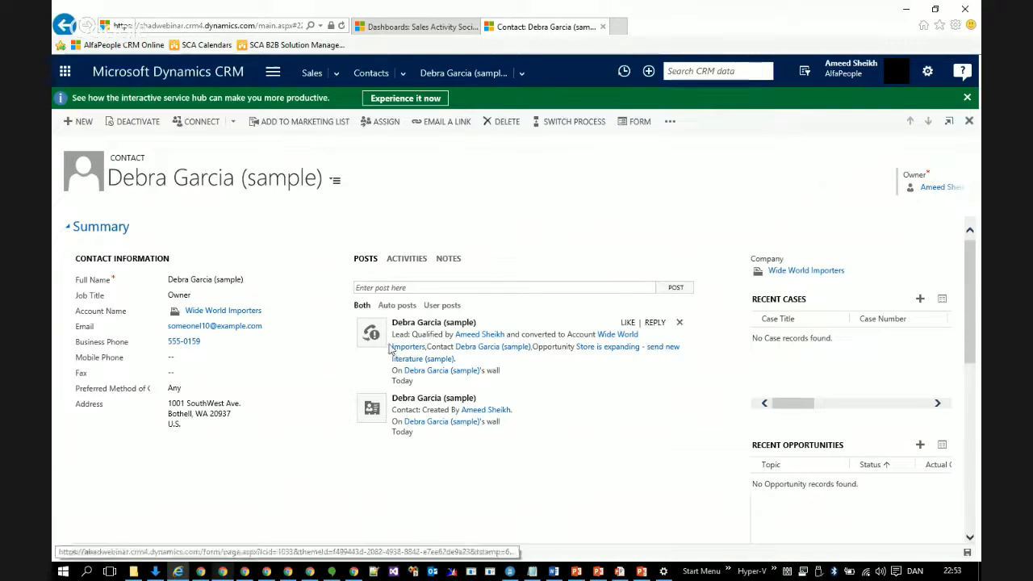
{"action": "scroll", "coordinate": [313, 356], "scroll_direction": "down", "scroll_amount": 10}
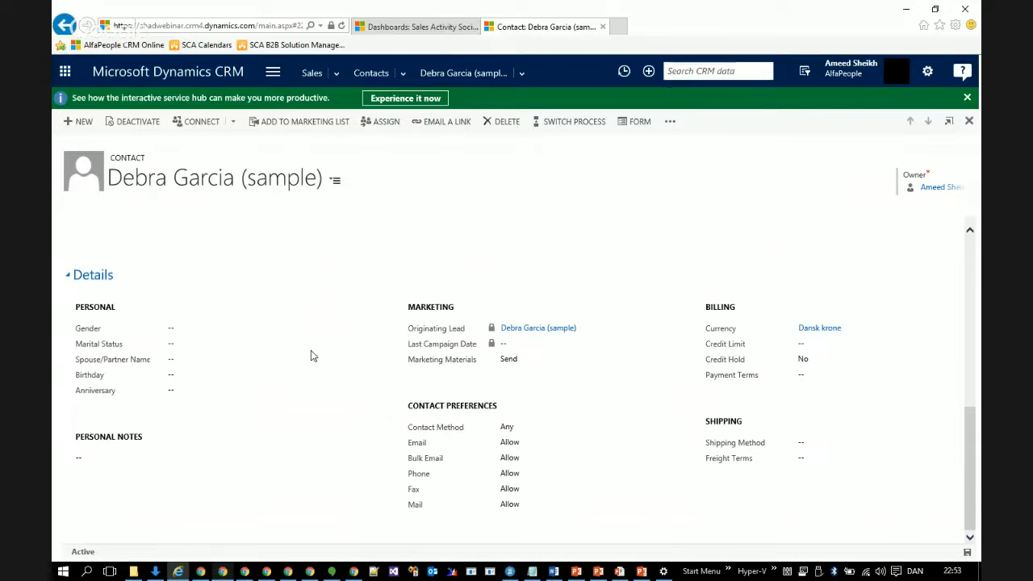
{"action": "scroll", "coordinate": [313, 356], "scroll_direction": "up", "scroll_amount": 10}
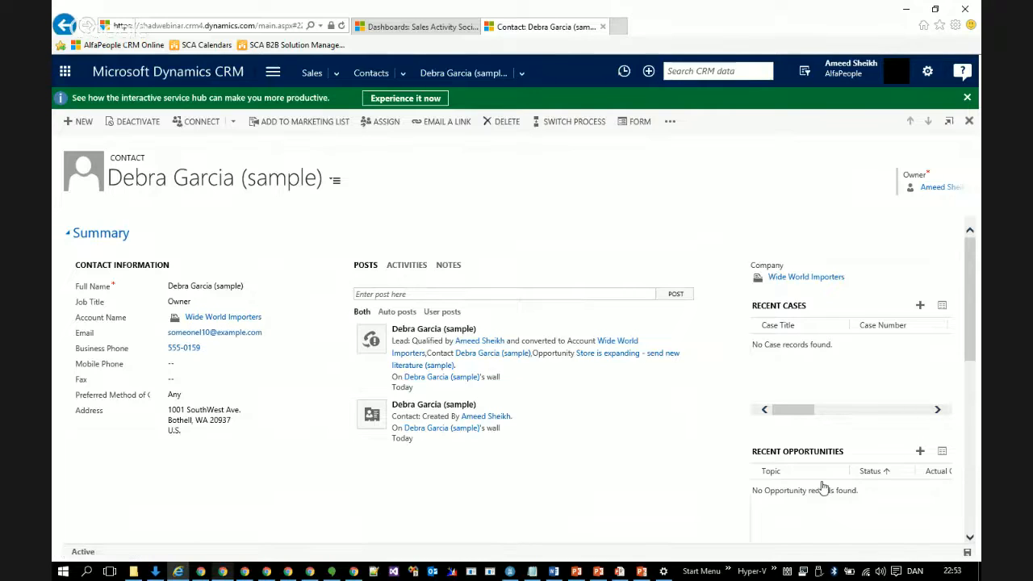
{"action": "scroll", "coordinate": [895, 493], "scroll_direction": "down", "scroll_amount": 1}
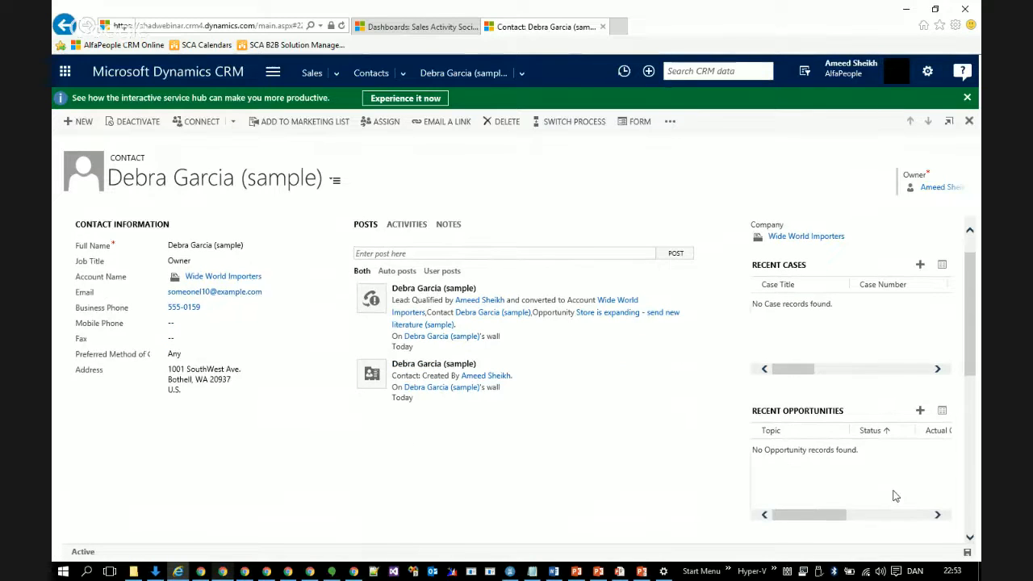
{"action": "mouse_move", "coordinate": [837, 509]}
{"action": "left_mouse_down"}
{"action": "mouse_move", "coordinate": [934, 516]}
{"action": "mouse_move", "coordinate": [838, 507]}
{"action": "left_mouse_up"}
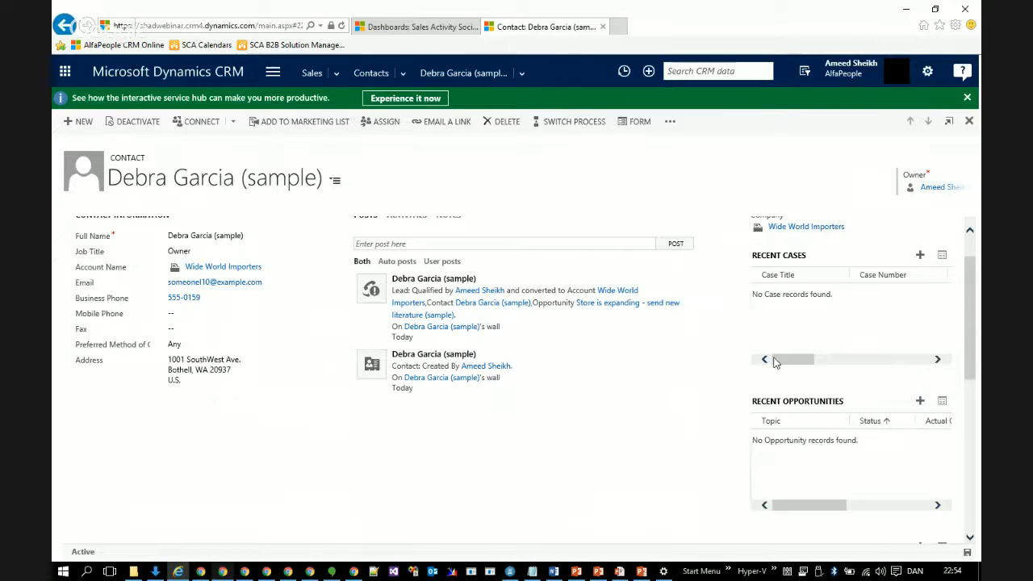
Open the opportunity from the contact's post and check its Email a Link option and additional commands without running any
{"action": "left_click", "coordinate": [613, 309]}
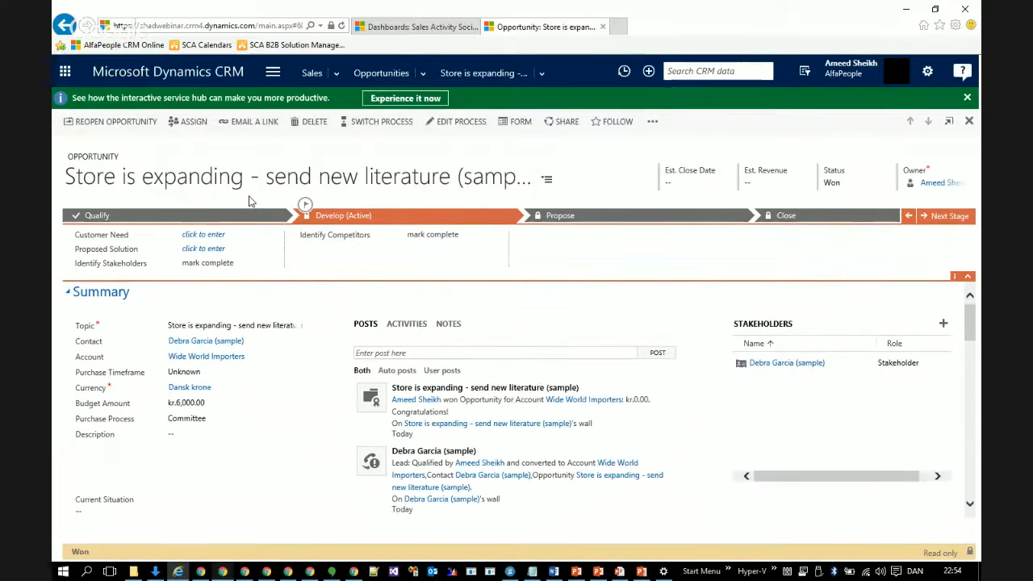
{"action": "left_click", "coordinate": [252, 122]}
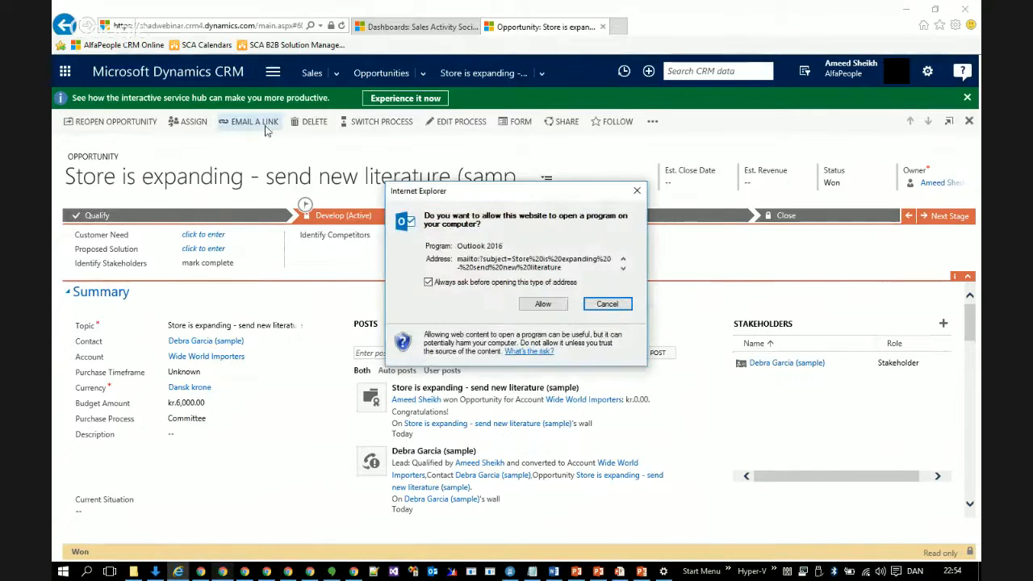
{"action": "left_click", "coordinate": [607, 304]}
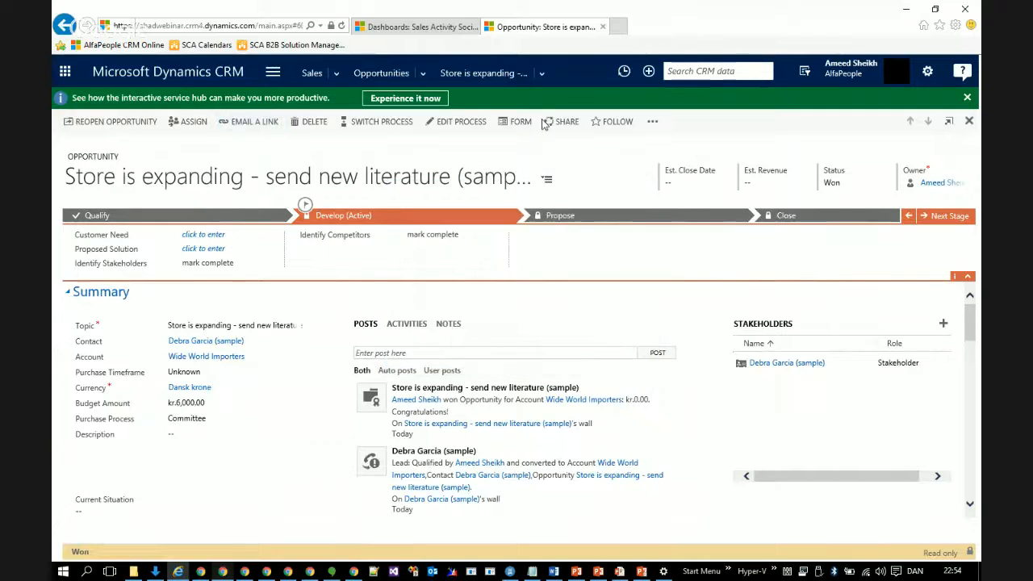
{"action": "left_click", "coordinate": [651, 123]}
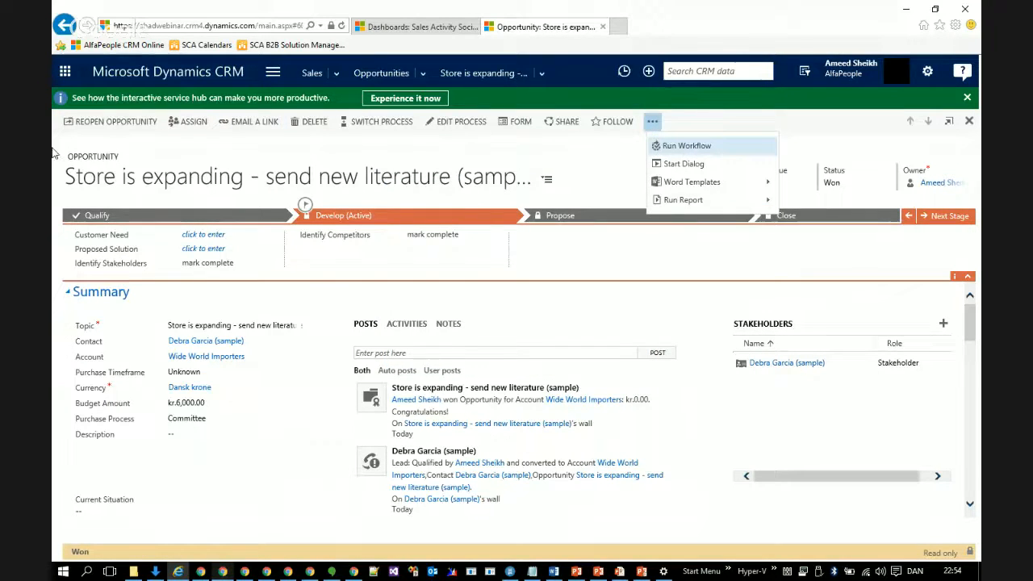
{"action": "left_click", "coordinate": [112, 148]}
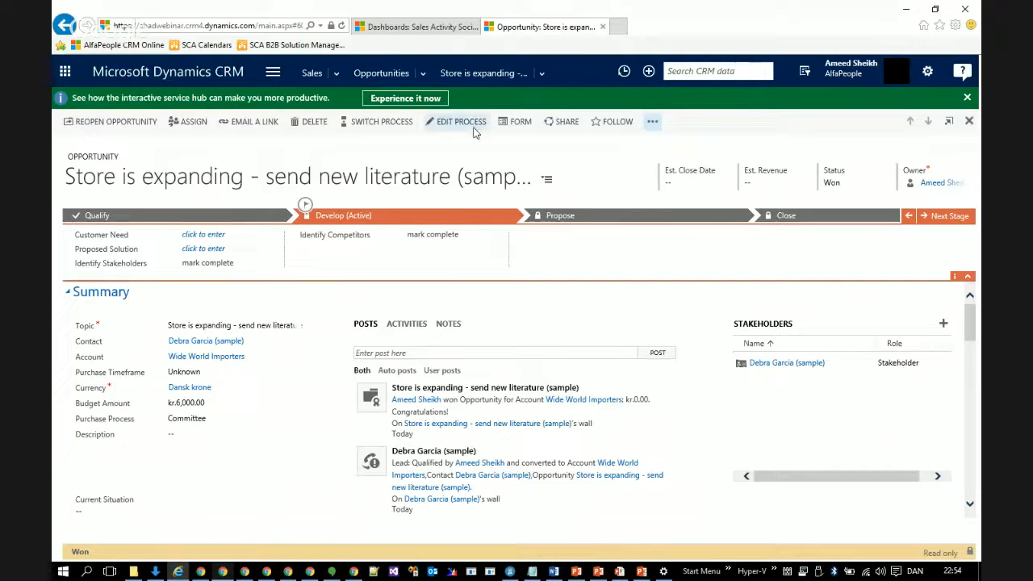
Check the won opportunity's additional commands without running any and show its activities
{"action": "left_click", "coordinate": [653, 123]}
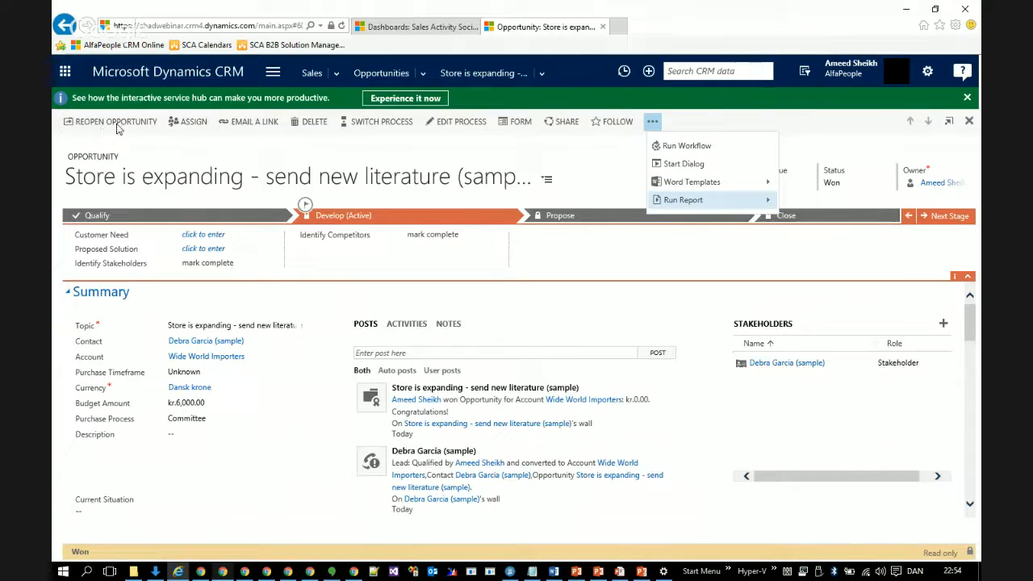
{"action": "left_click", "coordinate": [160, 164]}
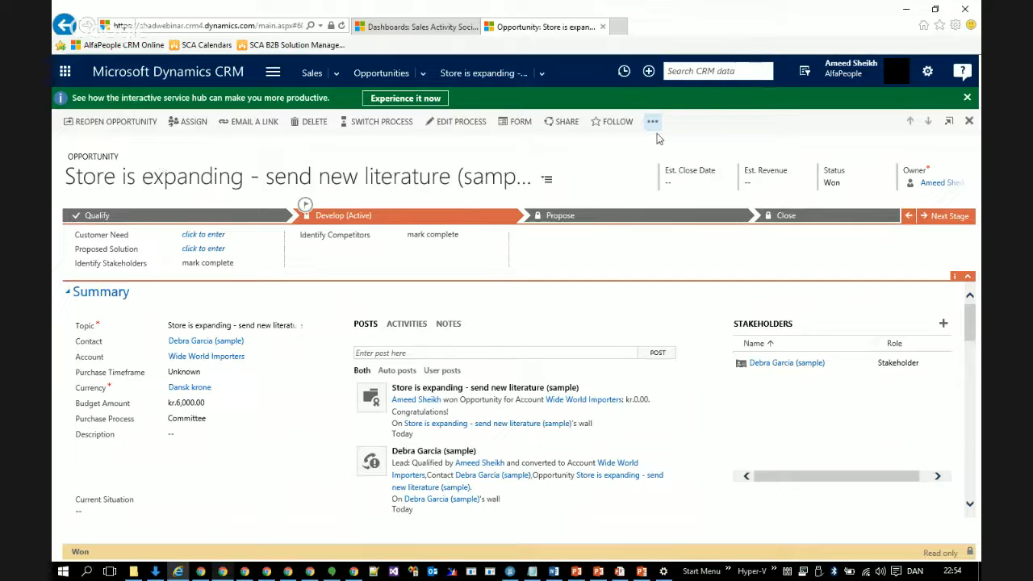
{"action": "left_click", "coordinate": [408, 325]}
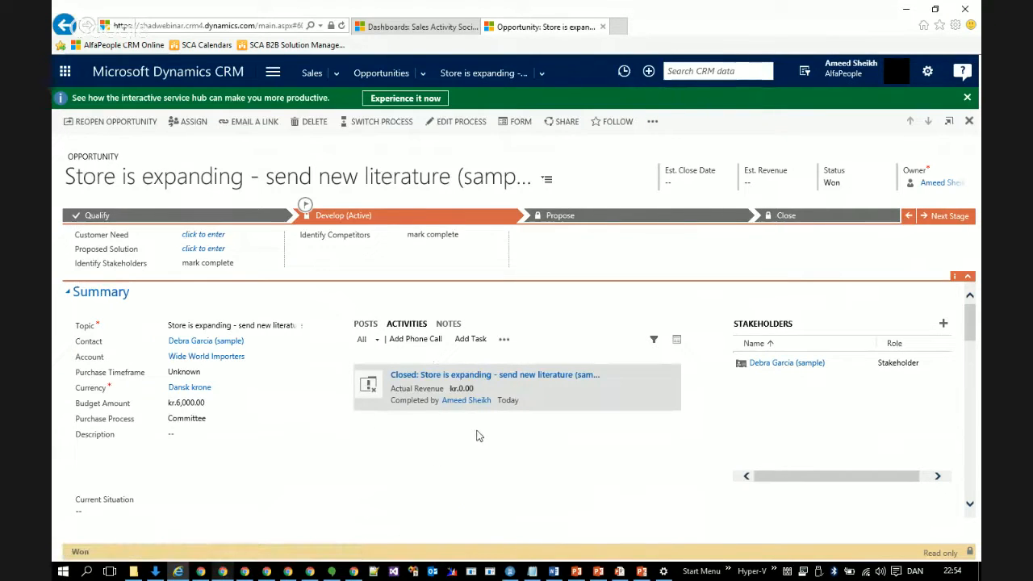
Open a new email activity from the opportunity's activities and go to the recipient's contact record
{"action": "left_click", "coordinate": [503, 340]}
{"action": "left_click", "coordinate": [517, 355]}
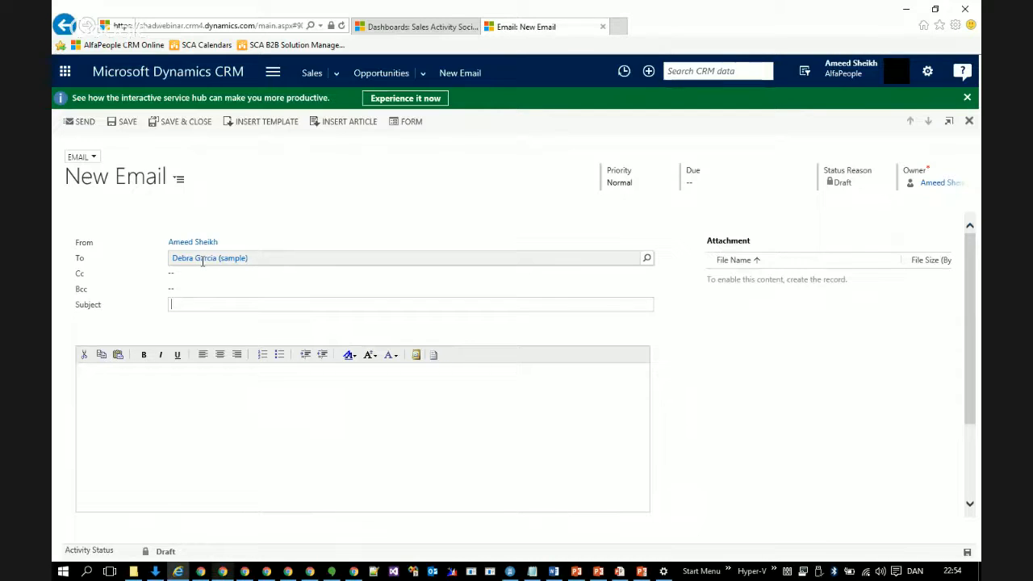
{"action": "left_click", "coordinate": [203, 259]}
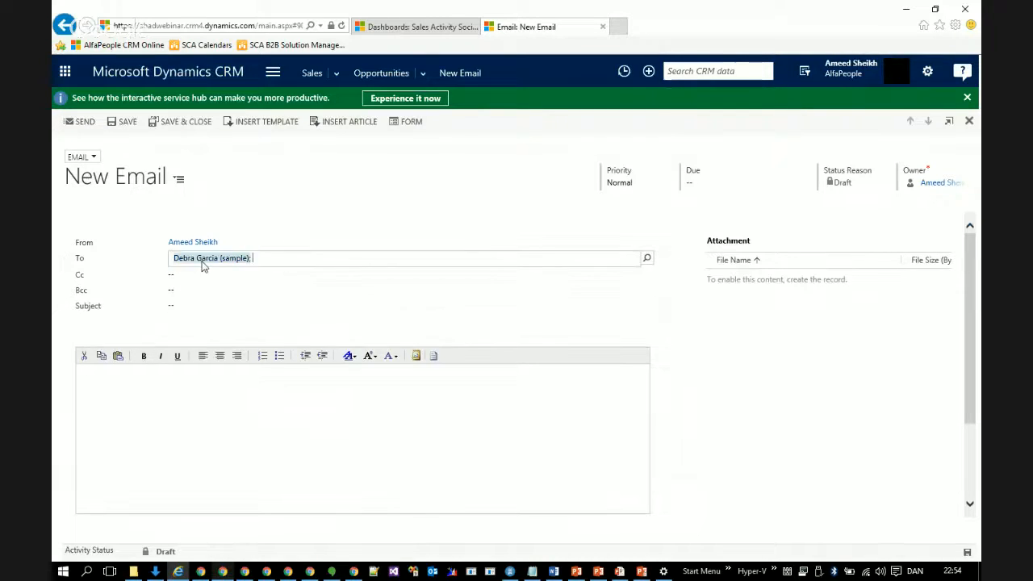
{"action": "left_click", "coordinate": [203, 260]}
{"action": "left_click", "coordinate": [204, 264]}
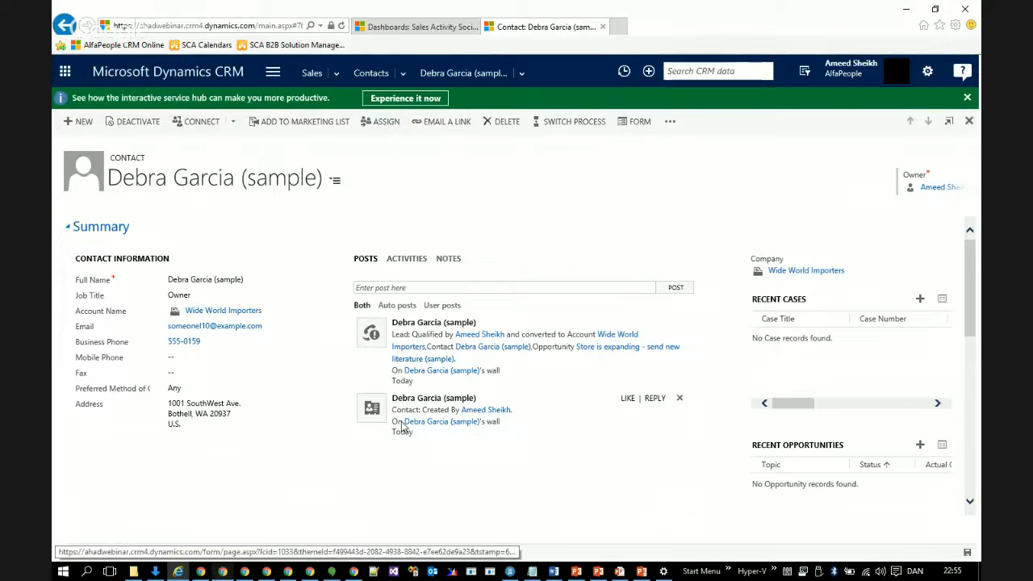
Open the Wide World Importers account from the contact and dismiss the blocked pop-up notices
{"action": "left_click", "coordinate": [220, 311]}
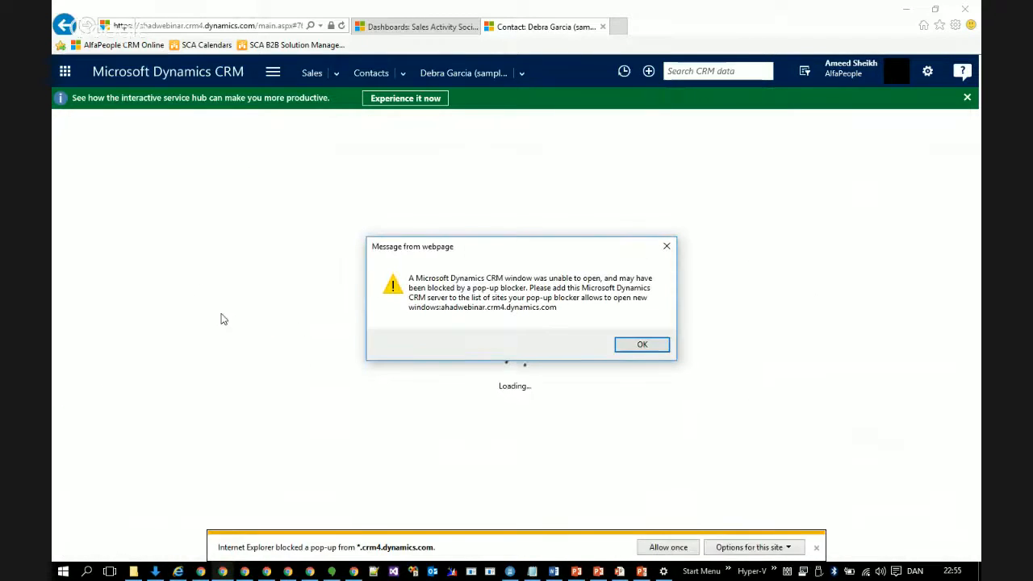
{"action": "left_click", "coordinate": [638, 345]}
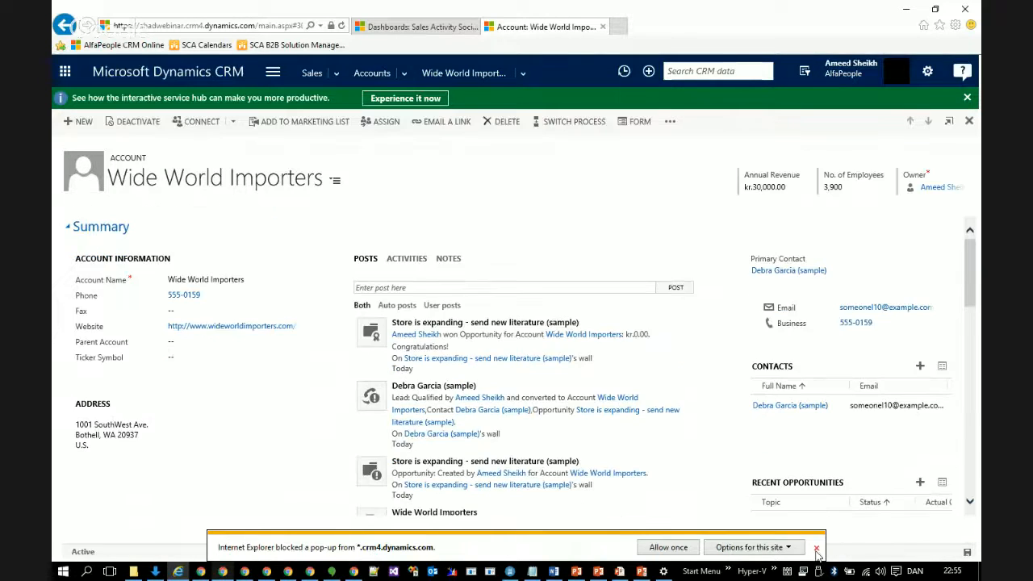
{"action": "left_click", "coordinate": [818, 548]}
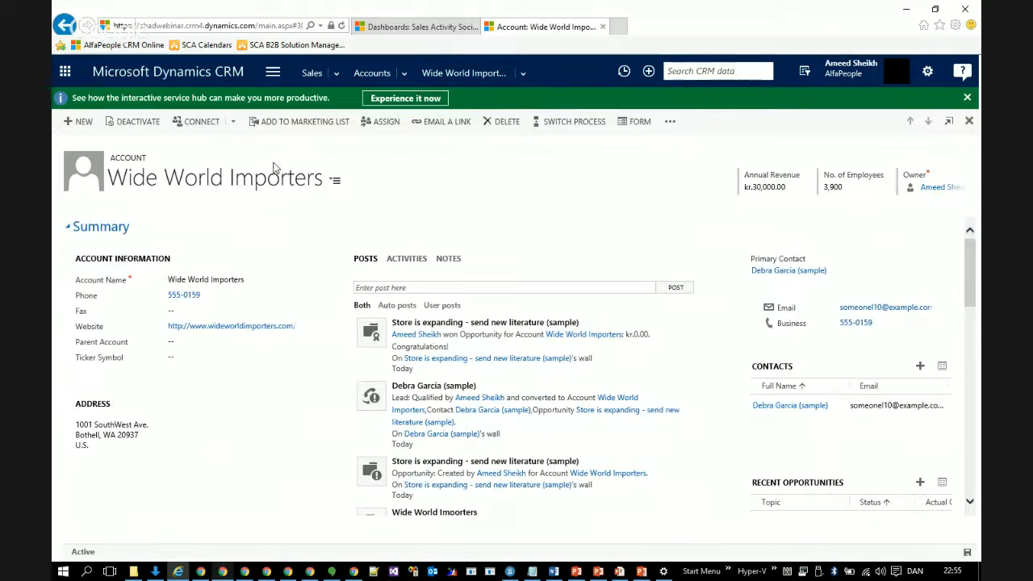
Check the account's list of form sections and its additional commands without running any
{"action": "left_click", "coordinate": [336, 180]}
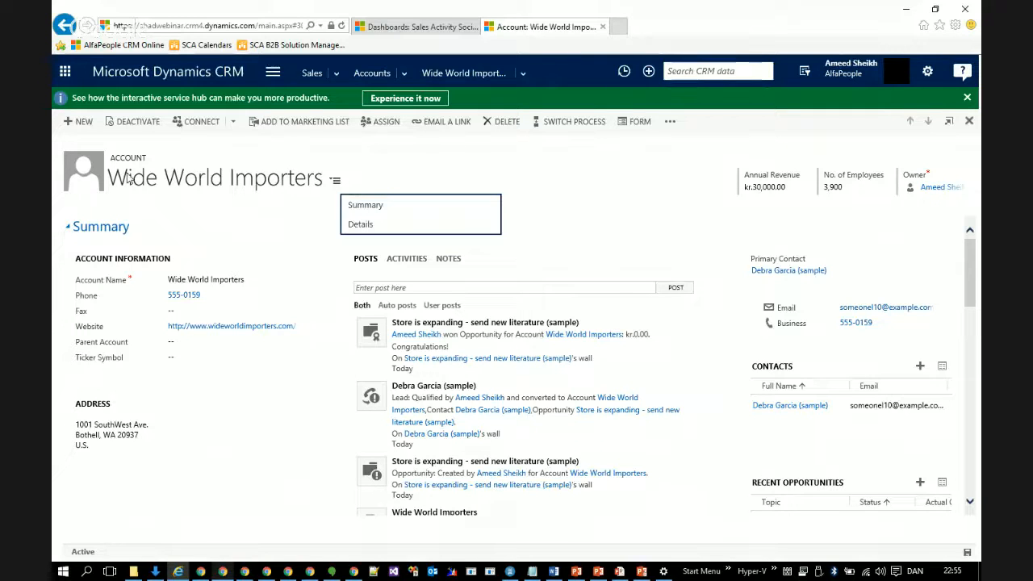
{"action": "left_click", "coordinate": [232, 184]}
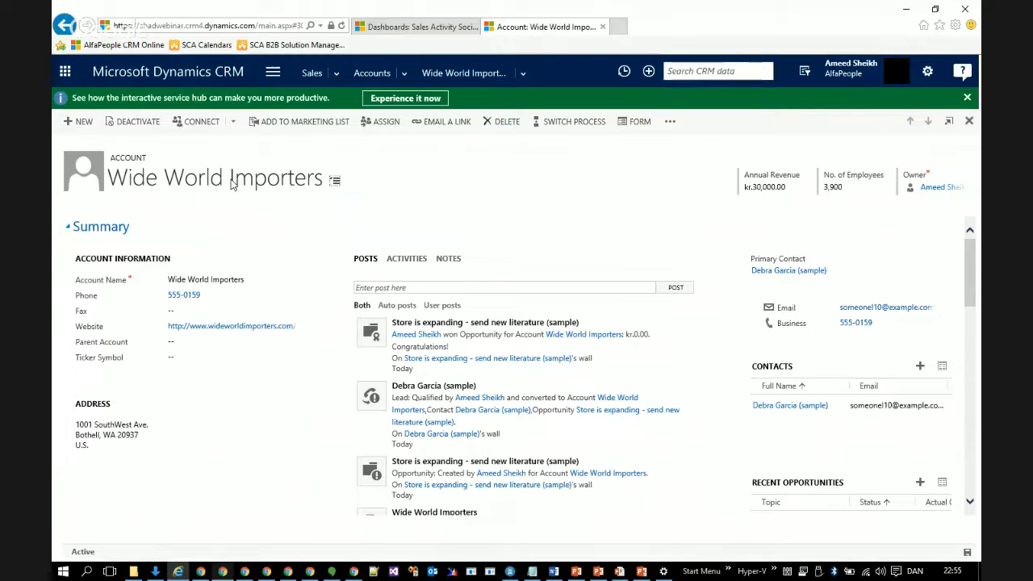
{"action": "left_click", "coordinate": [673, 123]}
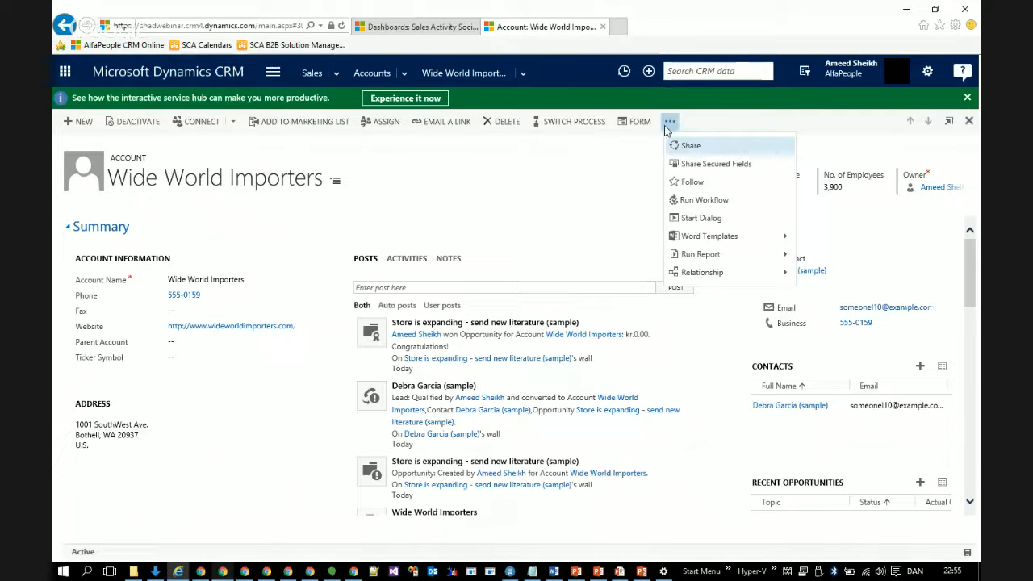
{"action": "left_click", "coordinate": [743, 345]}
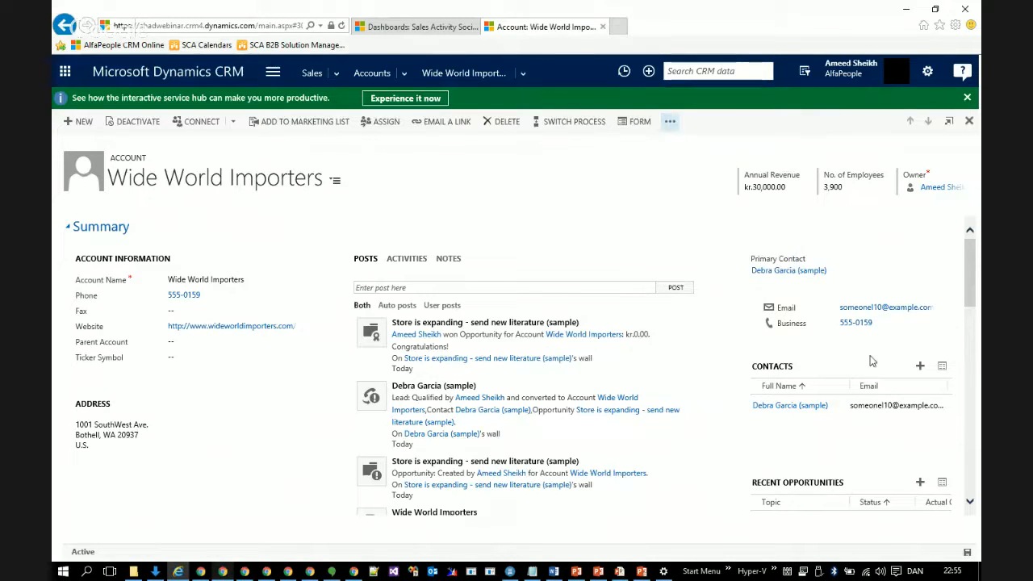
Create and save an opportunity for the account with the topic "We have found more products for your usage" and an existing sample contact
{"action": "scroll", "coordinate": [856, 489], "scroll_direction": "down", "scroll_amount": 2}
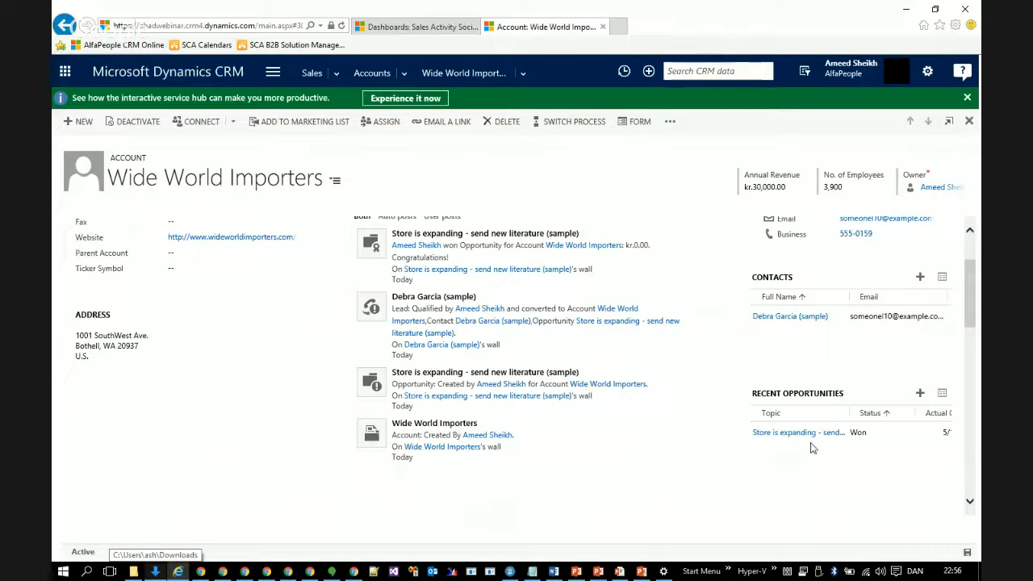
{"action": "left_click", "coordinate": [921, 395]}
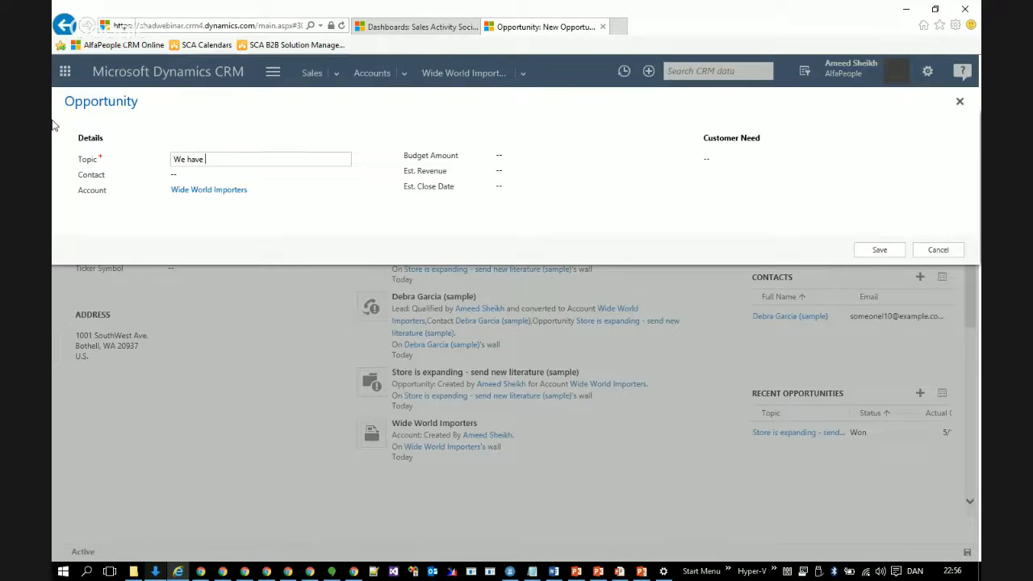
{"action": "type", "text": "We have found more products for your usage"}
{"action": "key", "text": "Tab"}
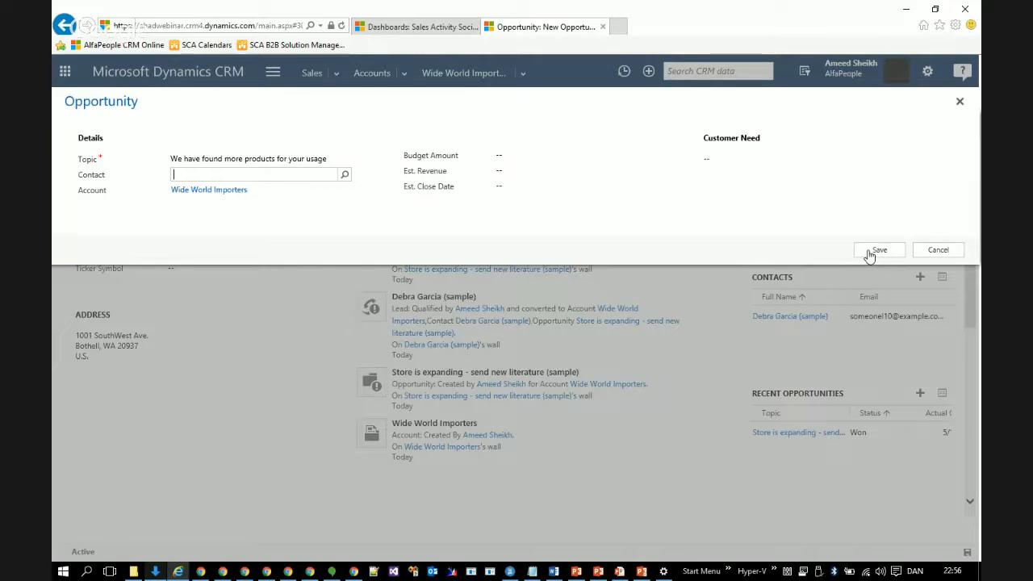
{"action": "left_click", "coordinate": [344, 178]}
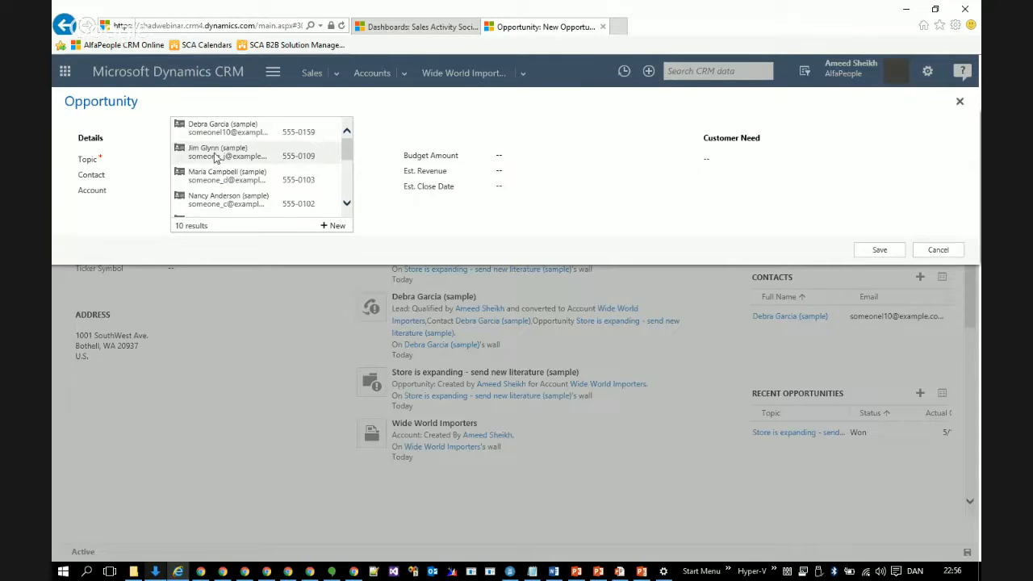
{"action": "left_click", "coordinate": [216, 158]}
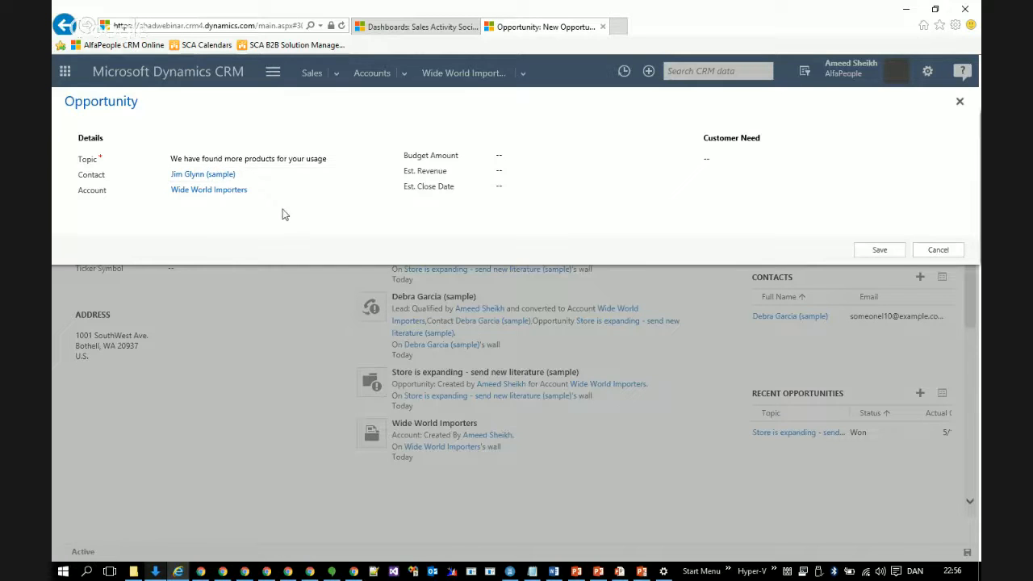
{"action": "left_click", "coordinate": [870, 257]}
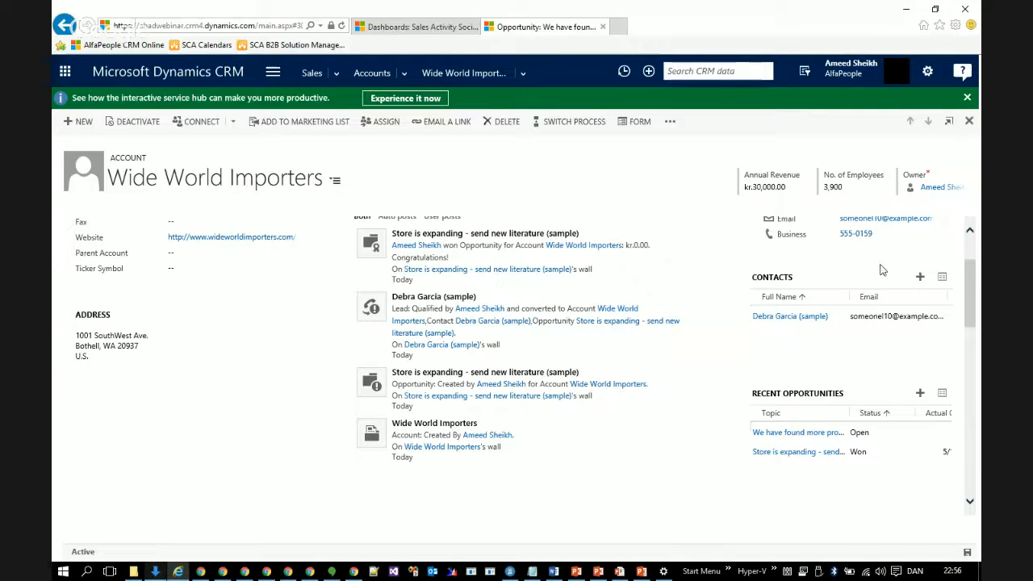
Open the new opportunity and set its budget amount to kr. 70000 and its purchase process to Committee
{"action": "left_click", "coordinate": [796, 433]}
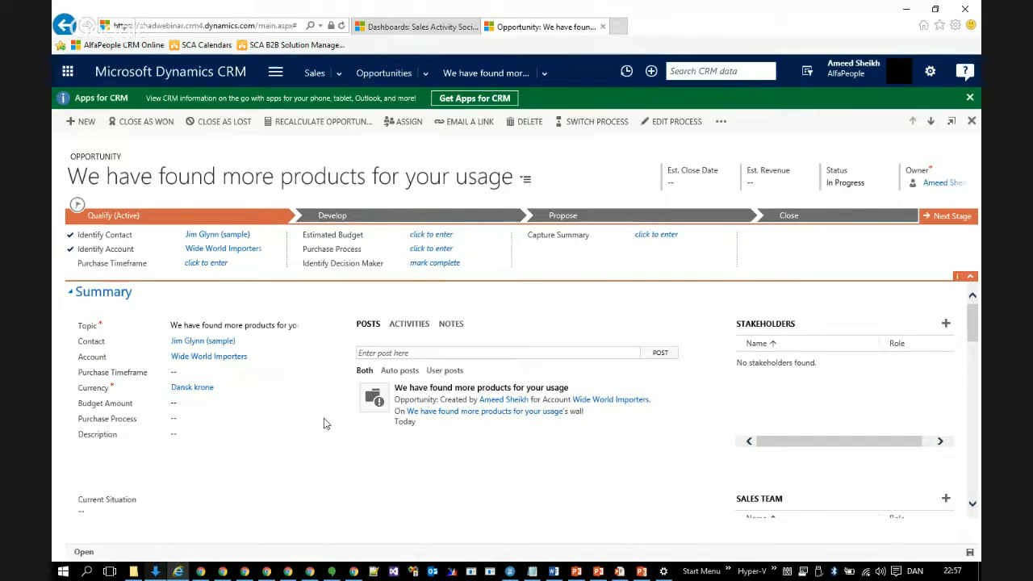
{"action": "left_click", "coordinate": [178, 406]}
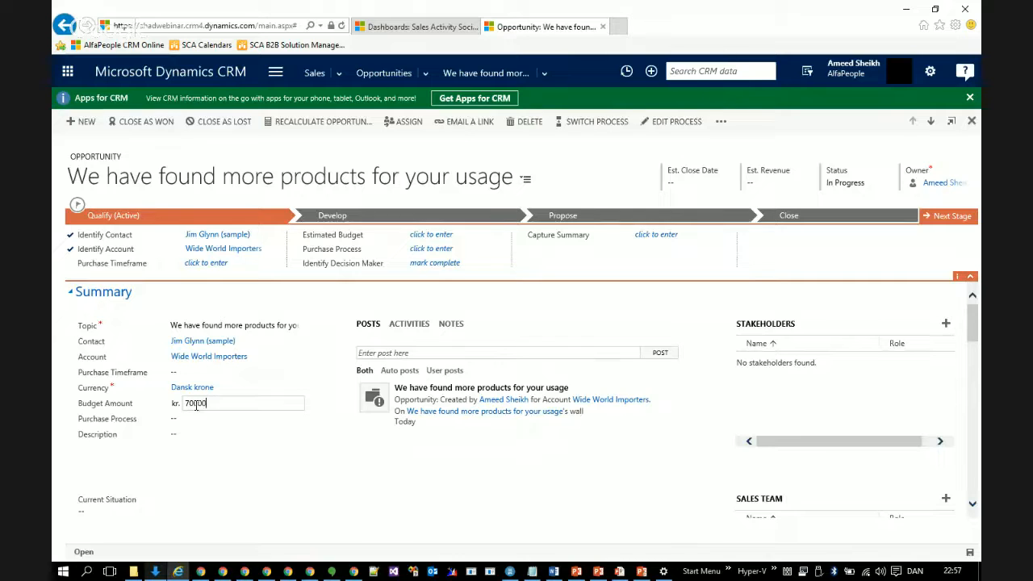
{"action": "key", "text": "Tab"}
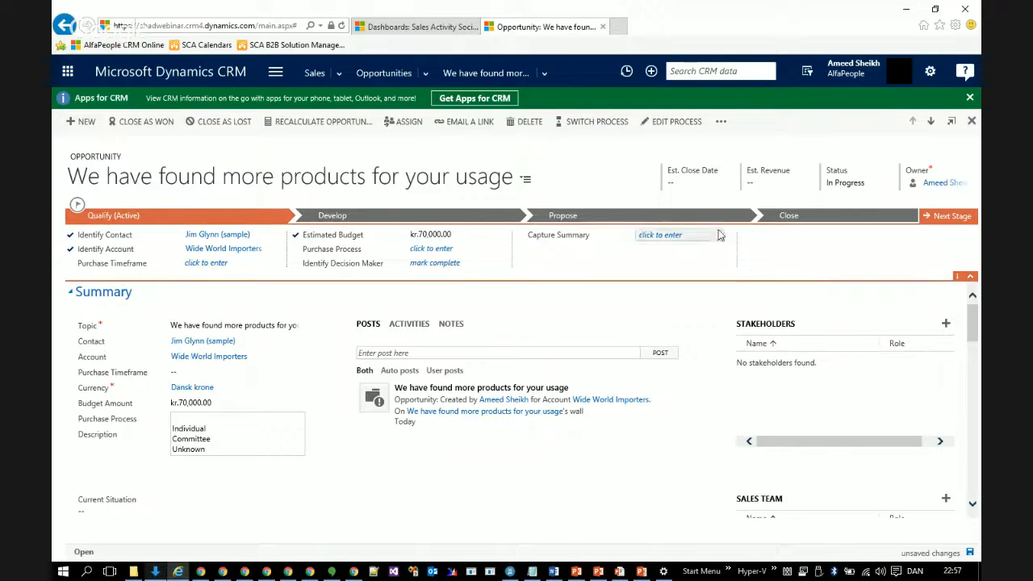
{"action": "left_click", "coordinate": [198, 429]}
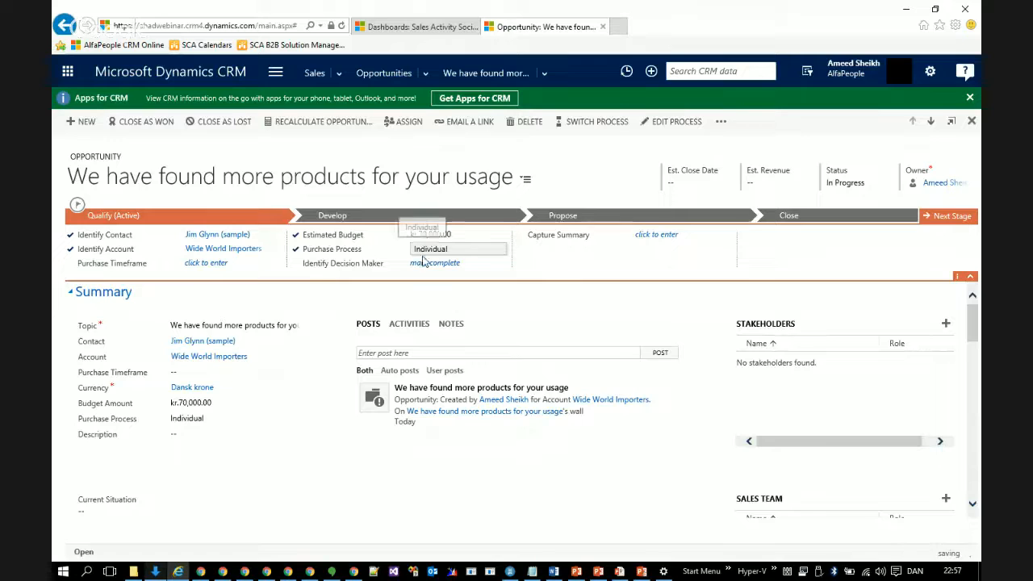
{"action": "left_click", "coordinate": [199, 420]}
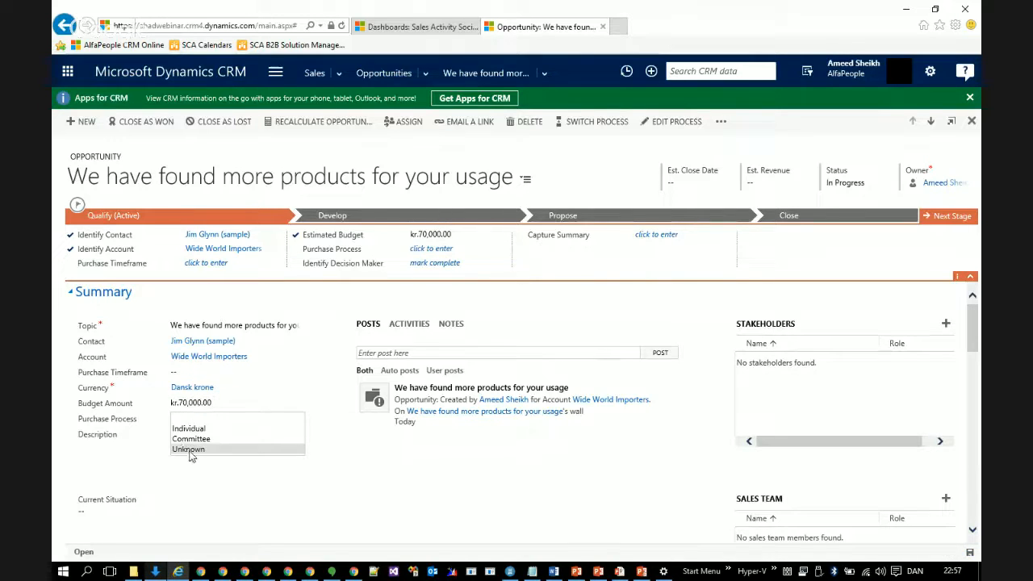
{"action": "left_click", "coordinate": [192, 438]}
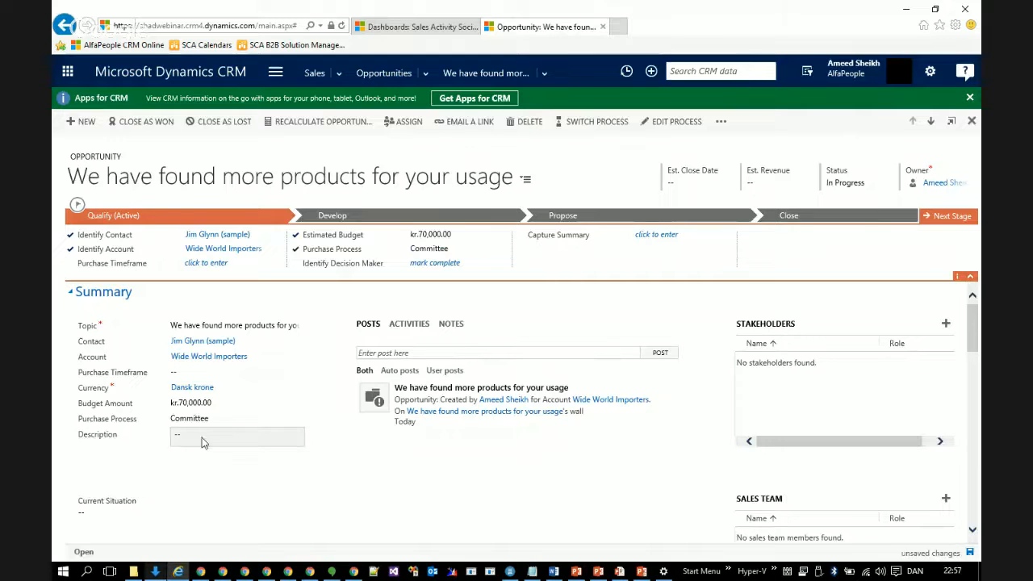
Enter the opportunity description "We found more products that could be of interest to this customer"
{"action": "left_click", "coordinate": [202, 439]}
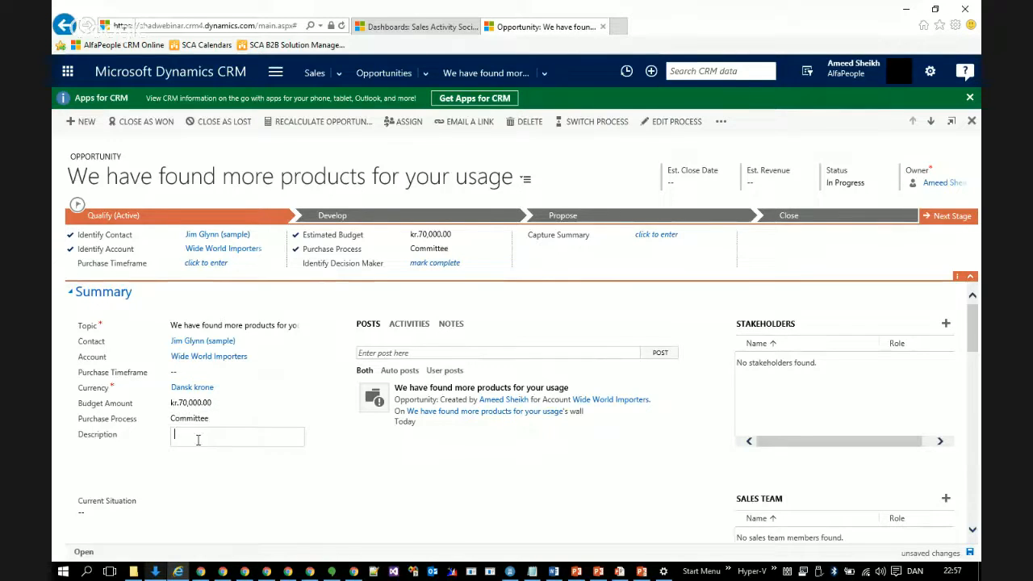
{"action": "scroll", "coordinate": [240, 449], "scroll_direction": "down", "scroll_amount": 1}
{"action": "type", "text": "We found more"}
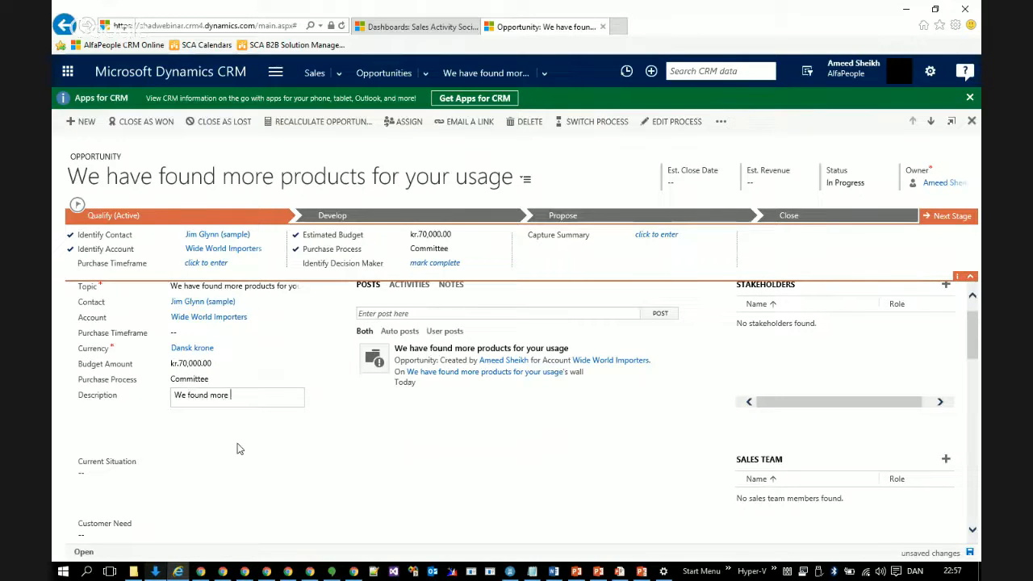
{"action": "type", "text": " products that could be of interest to this"}
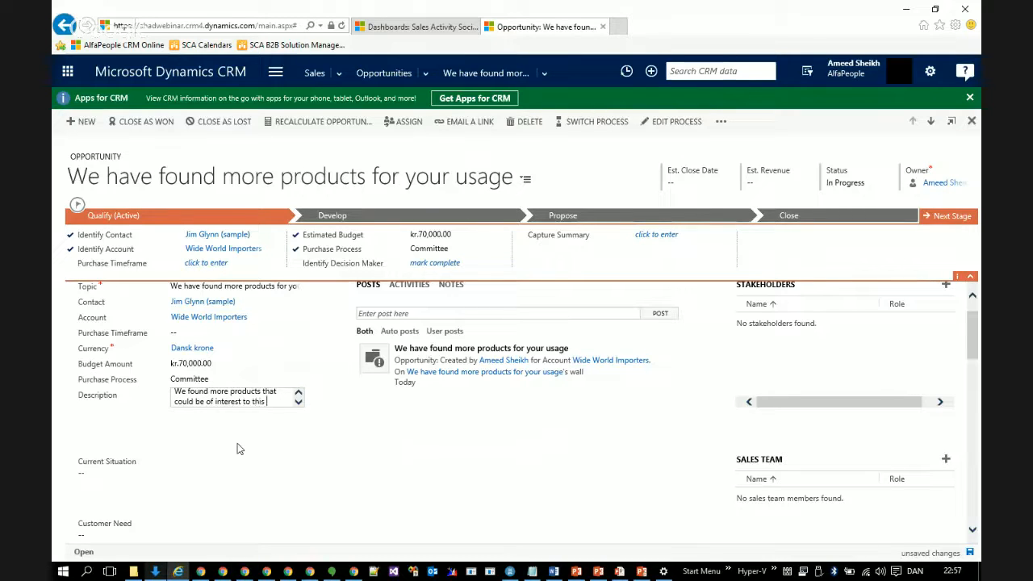
{"action": "type", "text": " customer"}
{"action": "key", "text": "Tab"}
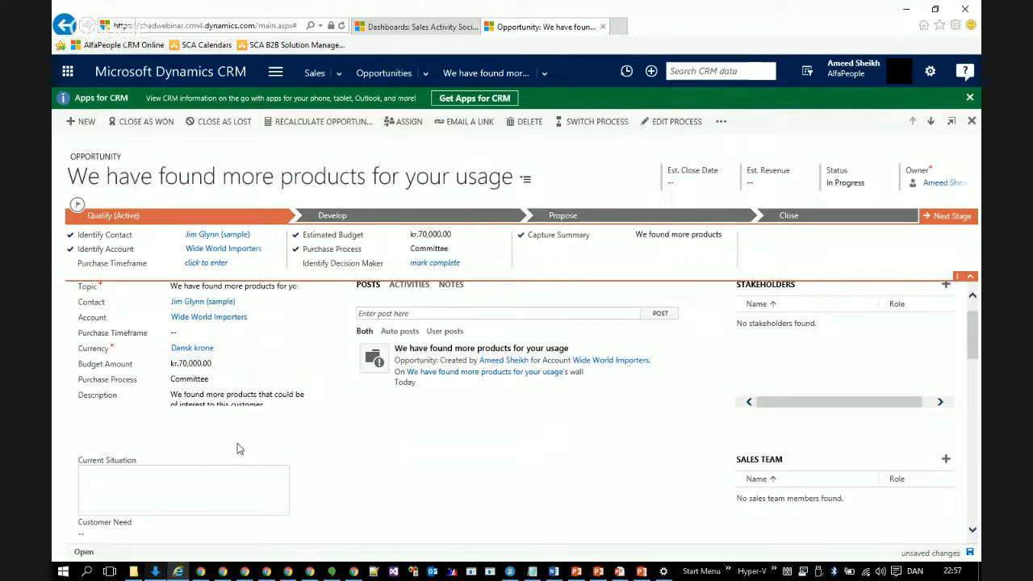
Review the opportunity's proposed solution, product lines and quotes, and save the opportunity
{"action": "scroll", "coordinate": [236, 450], "scroll_direction": "down", "scroll_amount": 3}
{"action": "scroll", "coordinate": [202, 445], "scroll_direction": "down", "scroll_amount": 3}
{"action": "scroll", "coordinate": [203, 444], "scroll_direction": "up", "scroll_amount": 3}
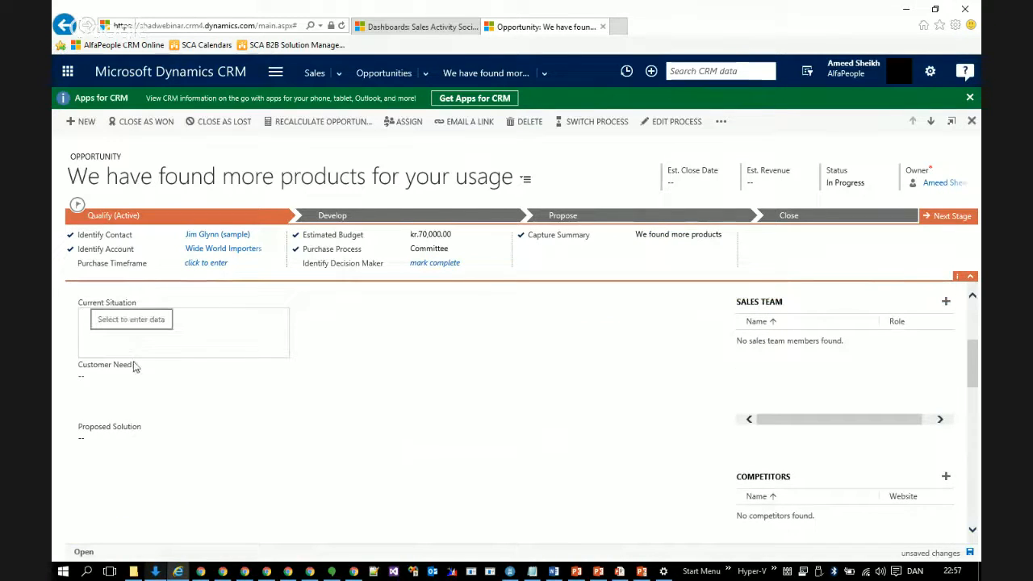
{"action": "left_click", "coordinate": [125, 442]}
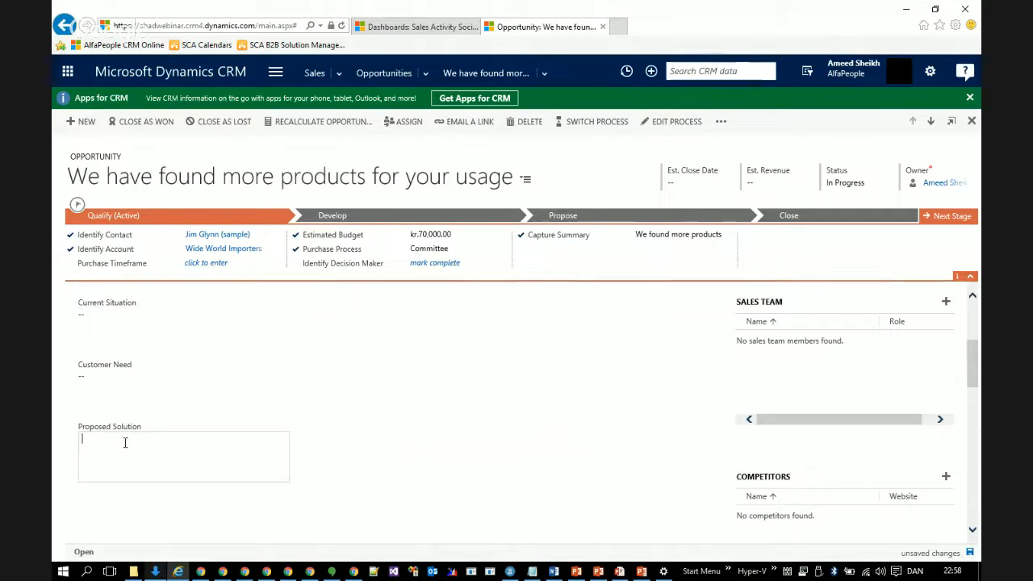
{"action": "scroll", "coordinate": [116, 450], "scroll_direction": "down", "scroll_amount": 3}
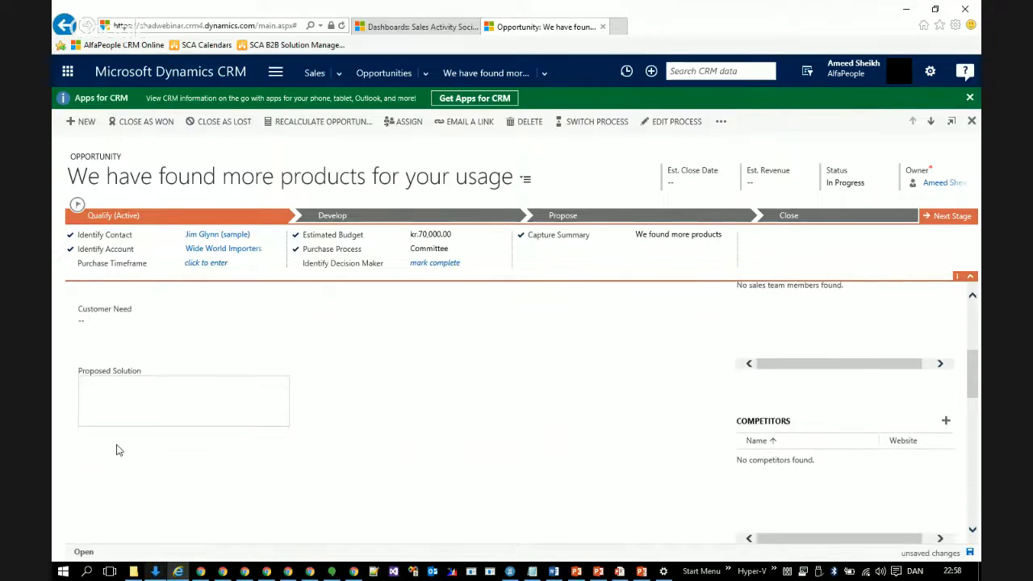
{"action": "scroll", "coordinate": [117, 449], "scroll_direction": "down", "scroll_amount": 10}
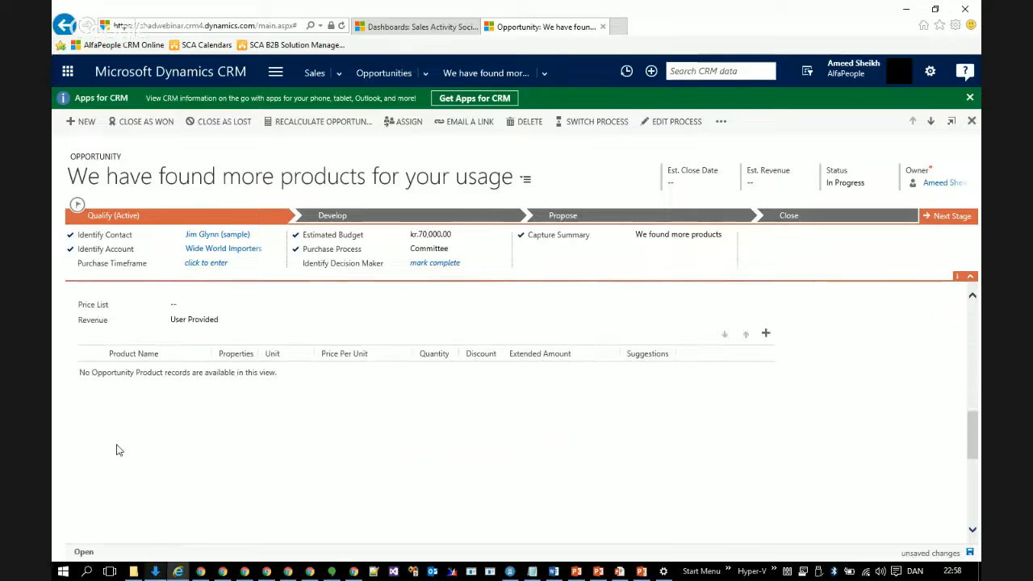
{"action": "scroll", "coordinate": [116, 449], "scroll_direction": "down", "scroll_amount": 5}
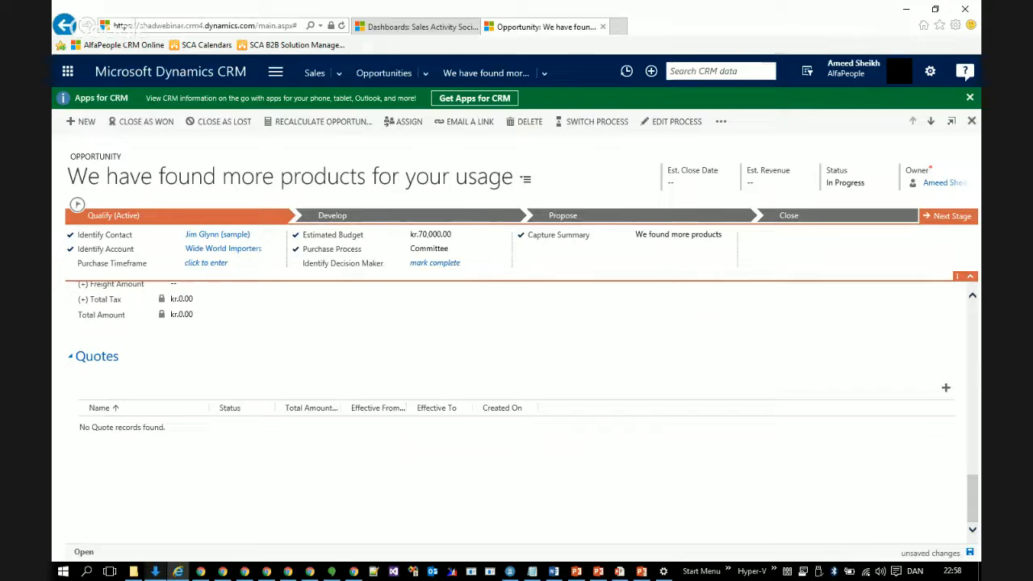
{"action": "left_click", "coordinate": [971, 554]}
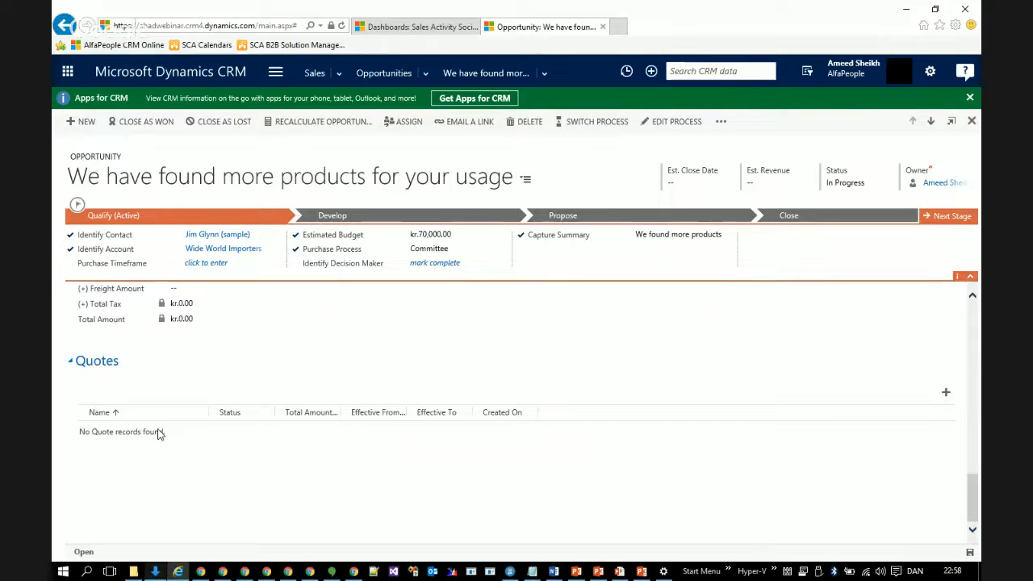
Add a quote to the opportunity and always allow pop-ups from the *.crm4.dynamics.com site
{"action": "scroll", "coordinate": [159, 436], "scroll_direction": "up", "scroll_amount": 3}
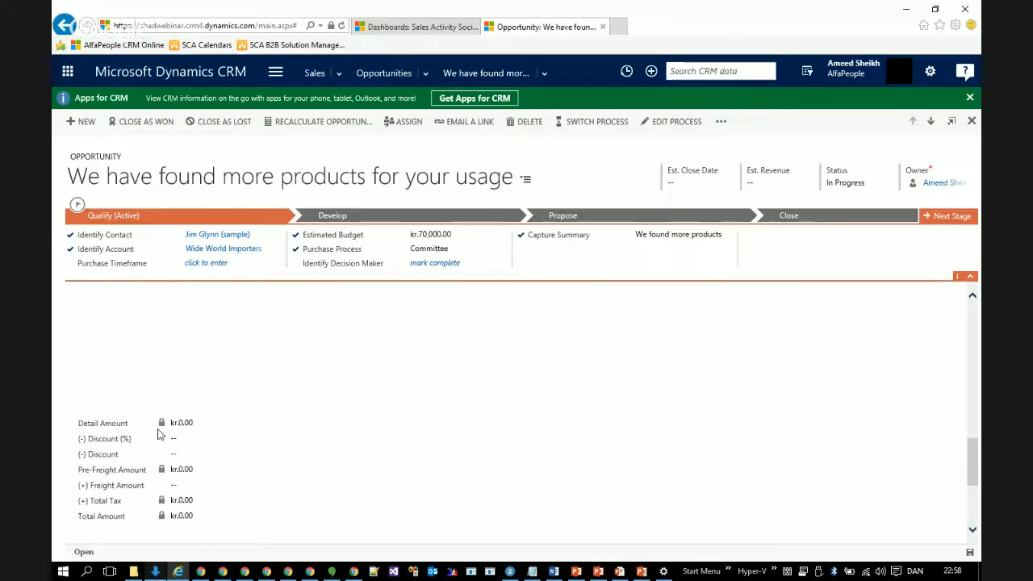
{"action": "scroll", "coordinate": [157, 436], "scroll_direction": "down", "scroll_amount": 4}
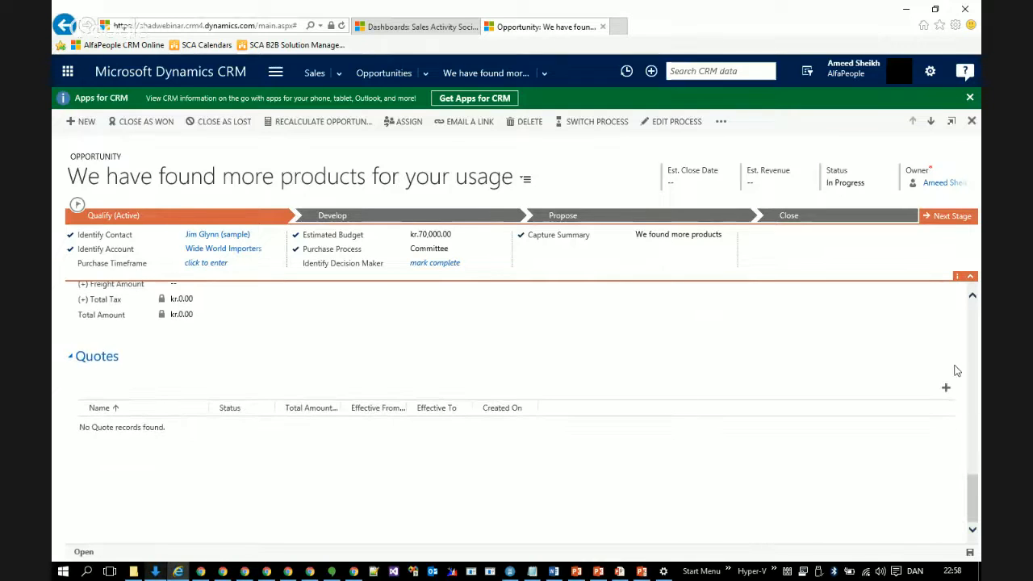
{"action": "left_click", "coordinate": [946, 389]}
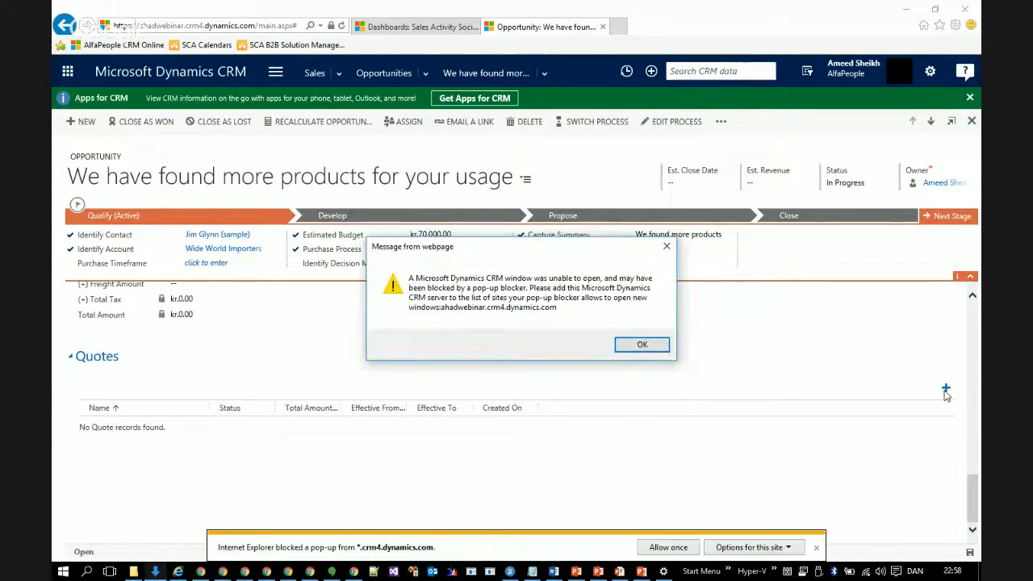
{"action": "left_click", "coordinate": [660, 347]}
{"action": "left_click", "coordinate": [779, 548]}
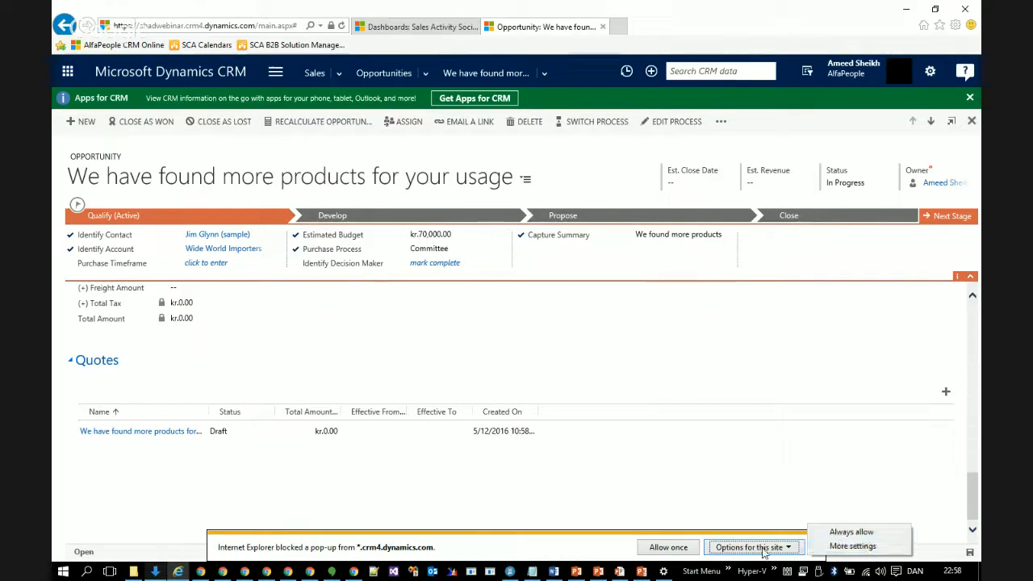
{"action": "left_click", "coordinate": [851, 532]}
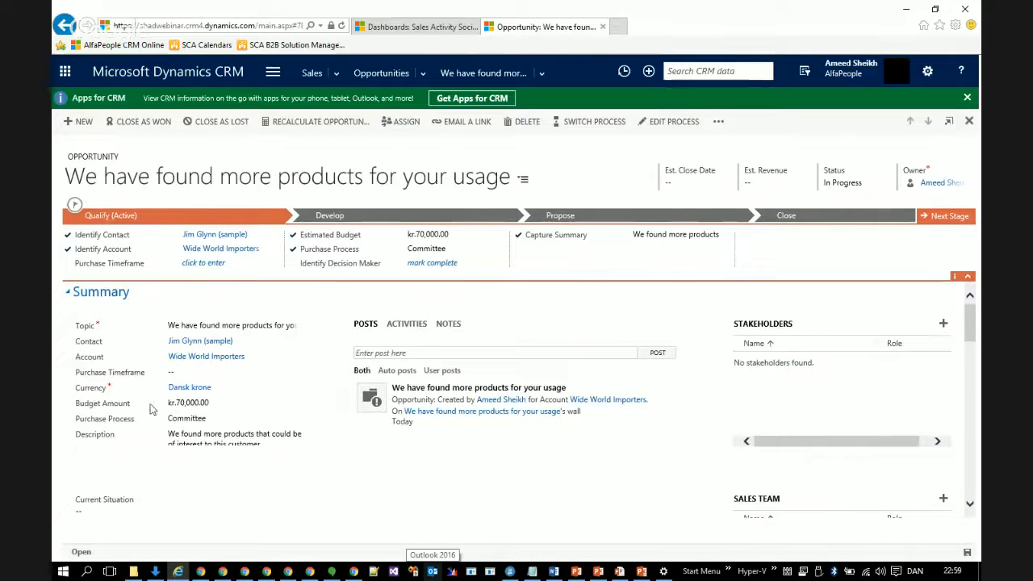
Delete the draft quote from the opportunity's Quotes section
{"action": "scroll", "coordinate": [775, 424], "scroll_direction": "down", "scroll_amount": 10}
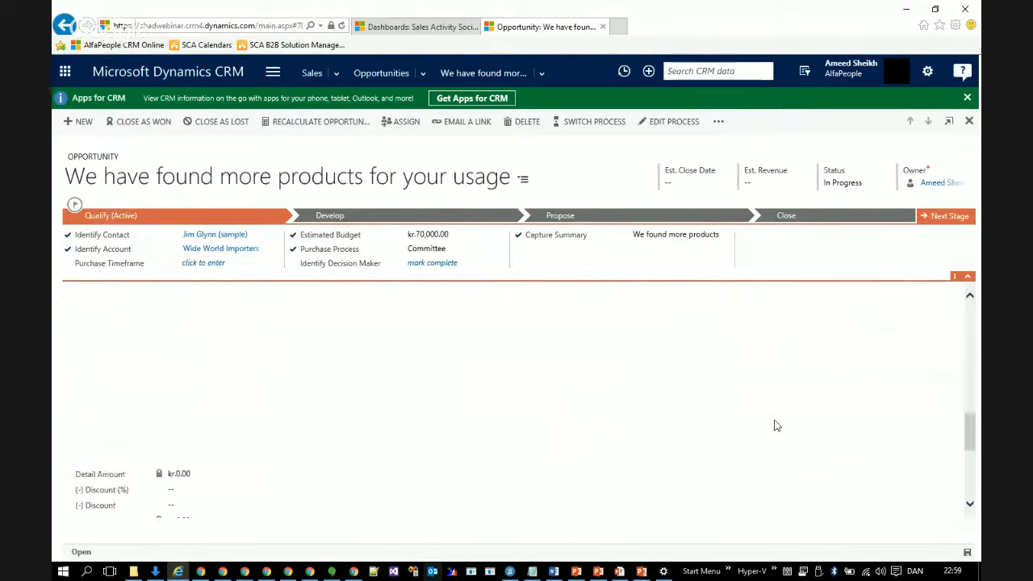
{"action": "scroll", "coordinate": [774, 425], "scroll_direction": "down", "scroll_amount": 1}
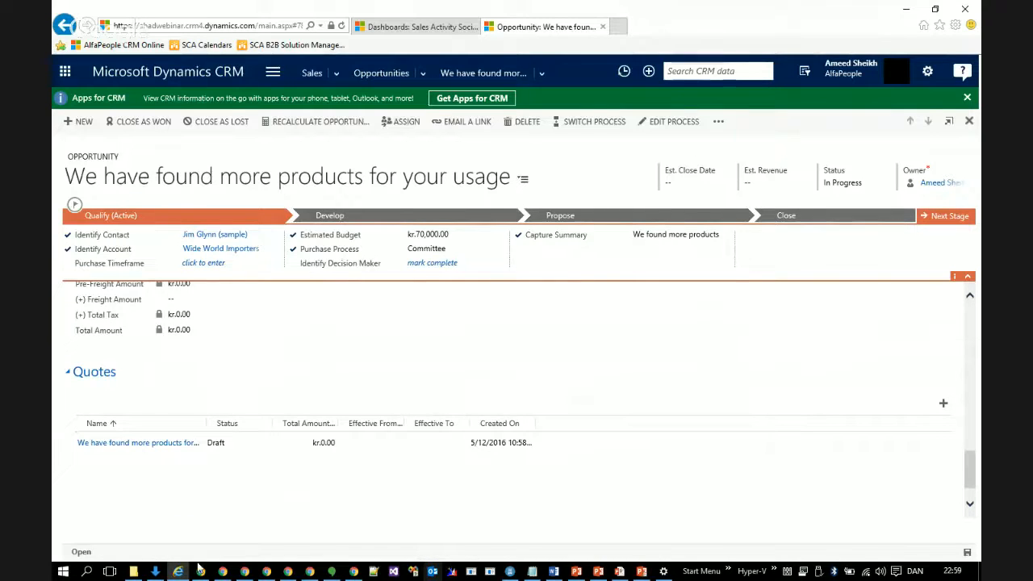
{"action": "left_click", "coordinate": [183, 444]}
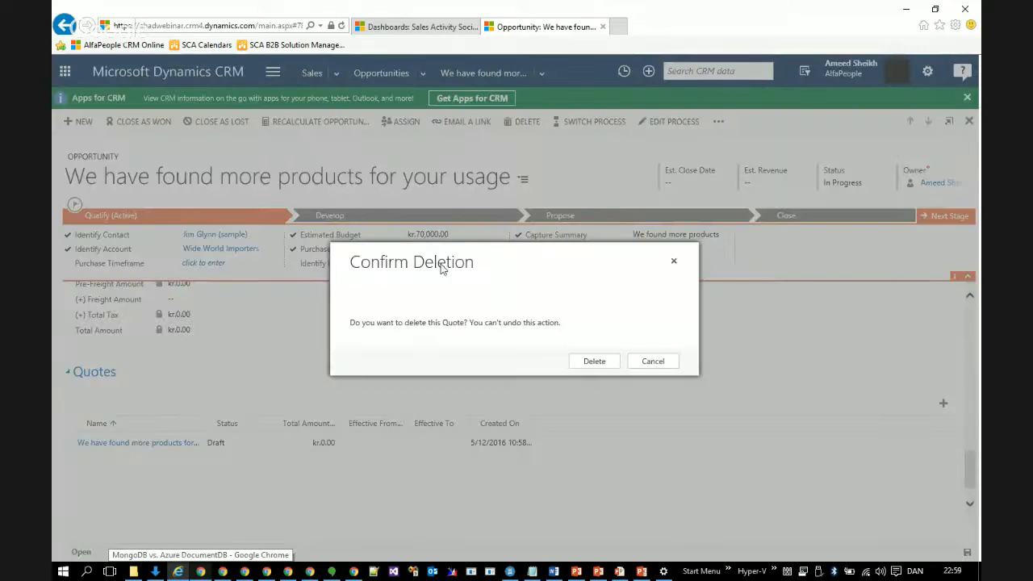
{"action": "left_click", "coordinate": [595, 363]}
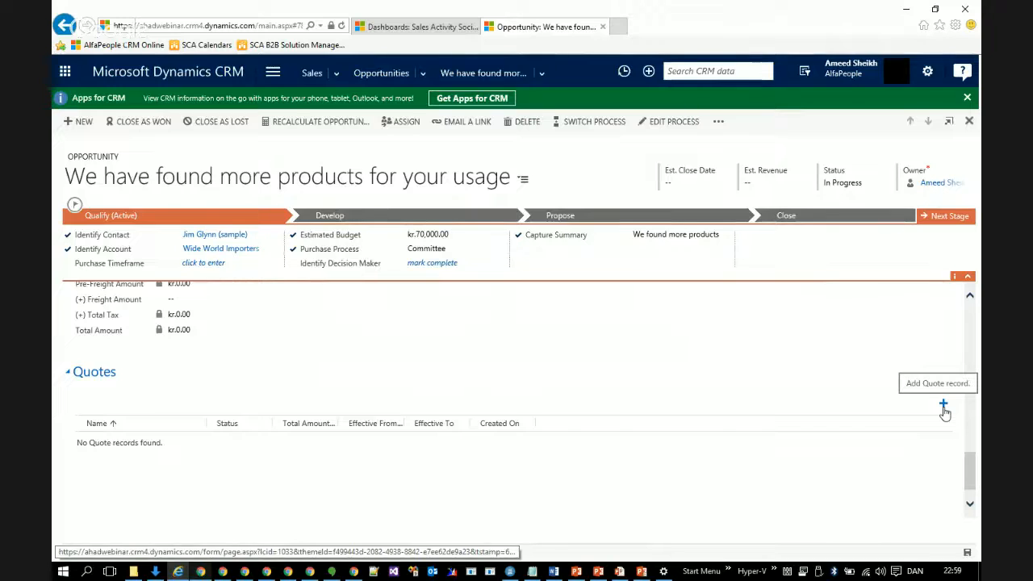
Add a new quote to the opportunity and set its price list to Office 365 USA (sample)
{"action": "left_click", "coordinate": [943, 409]}
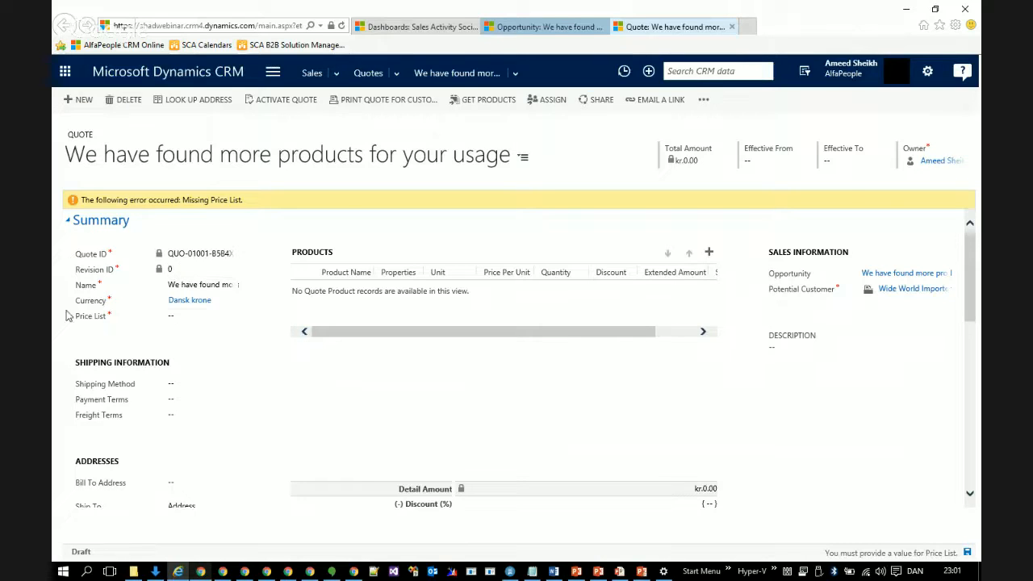
{"action": "left_click", "coordinate": [233, 321]}
{"action": "left_click", "coordinate": [232, 318]}
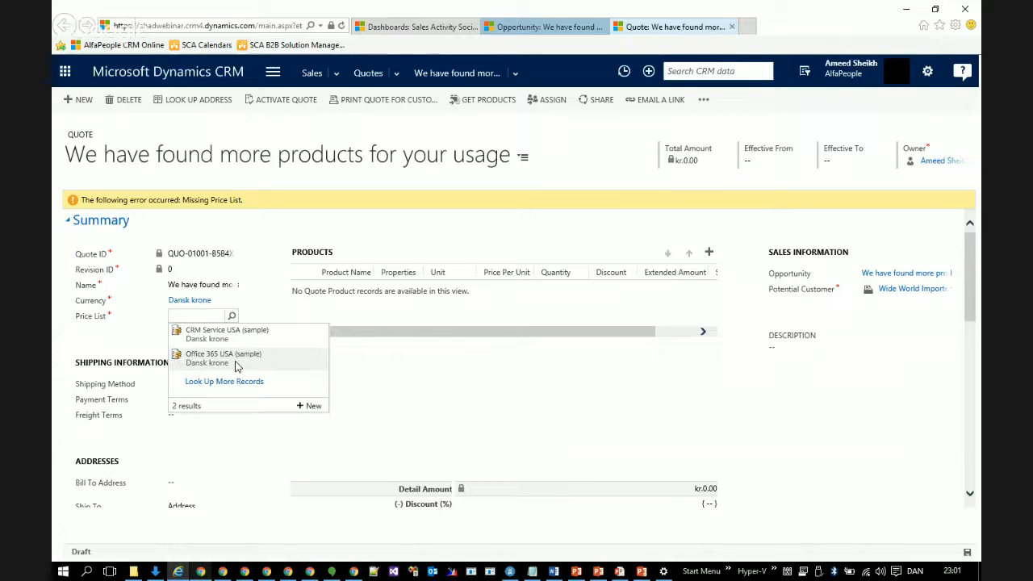
{"action": "left_click", "coordinate": [237, 366]}
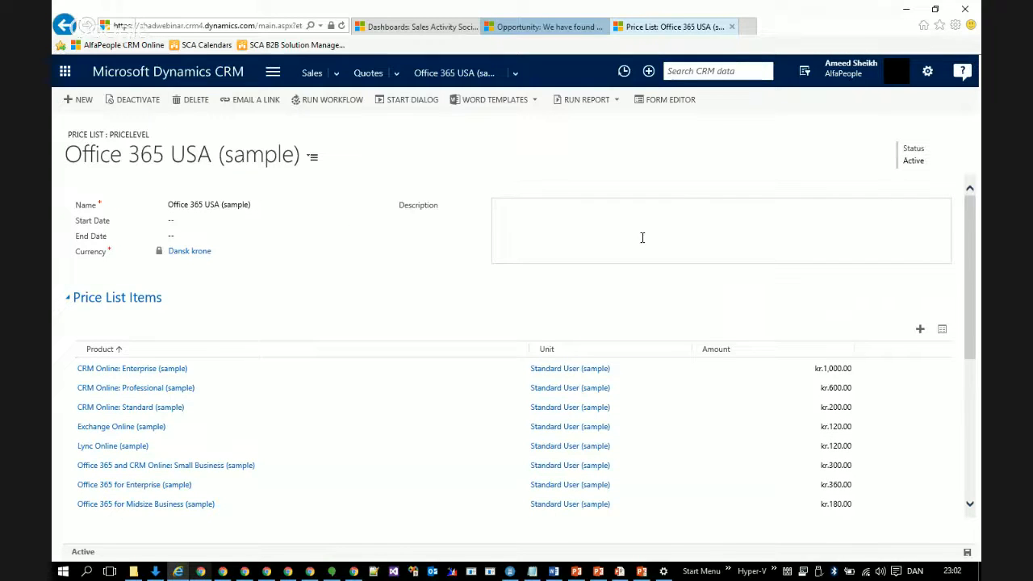
Review the products, units, amounts and territory relationships of the Office 365 USA (sample) price list, and return to the quote
{"action": "scroll", "coordinate": [742, 417], "scroll_direction": "down", "scroll_amount": 3}
{"action": "scroll", "coordinate": [746, 422], "scroll_direction": "up", "scroll_amount": 1}
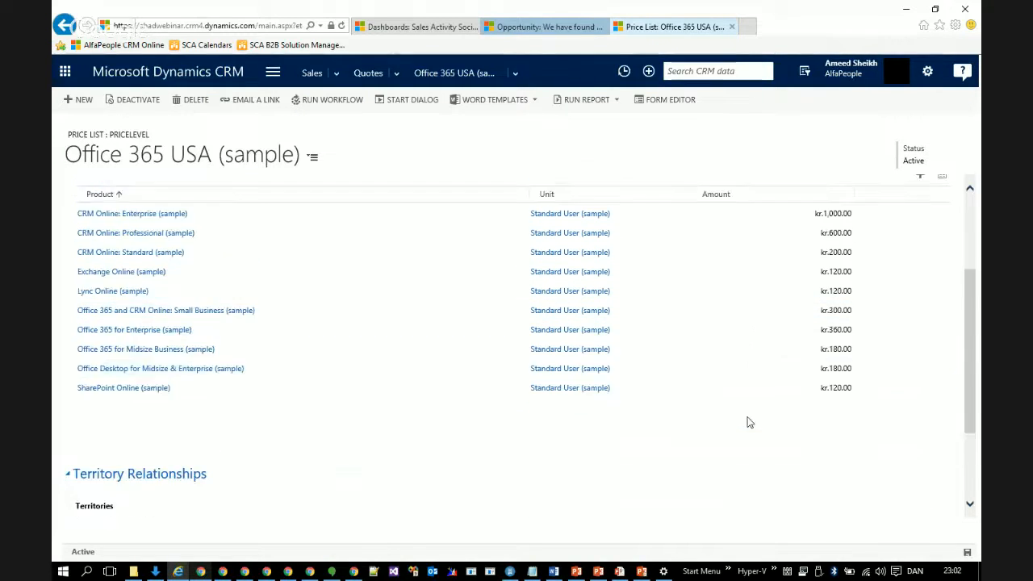
{"action": "scroll", "coordinate": [352, 264], "scroll_direction": "down", "scroll_amount": 2}
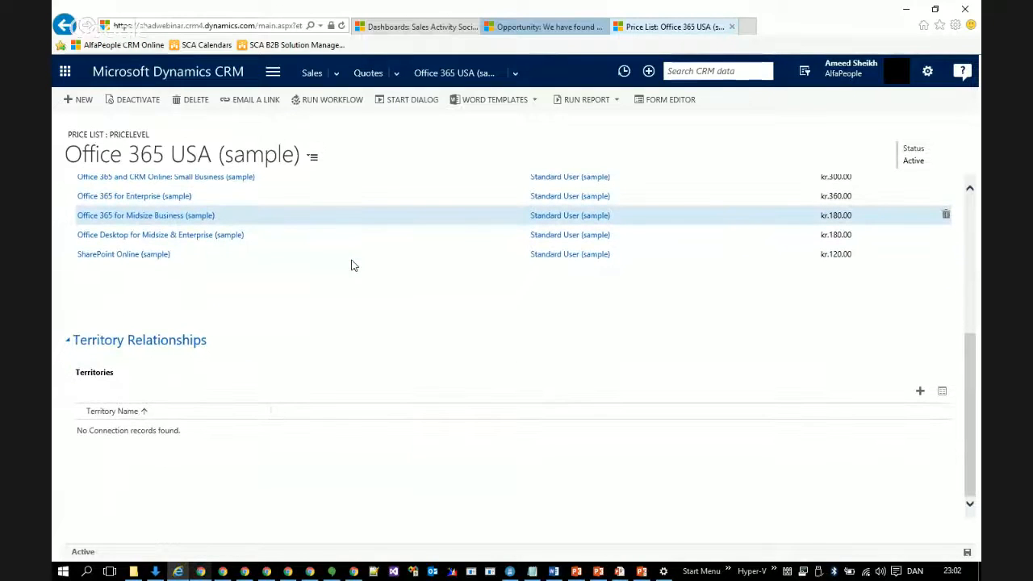
{"action": "scroll", "coordinate": [352, 265], "scroll_direction": "up", "scroll_amount": 3}
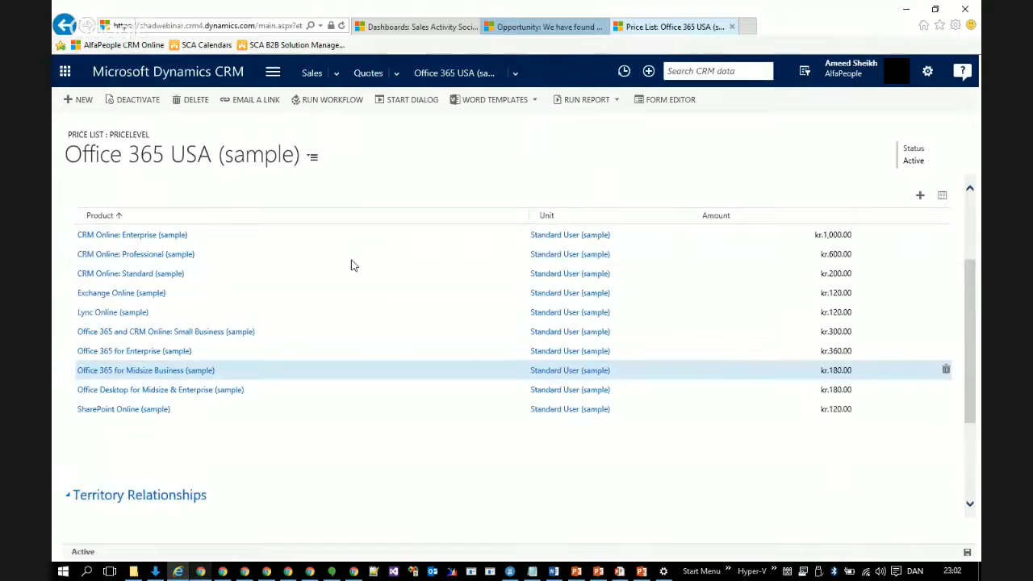
{"action": "scroll", "coordinate": [352, 265], "scroll_direction": "down", "scroll_amount": 3}
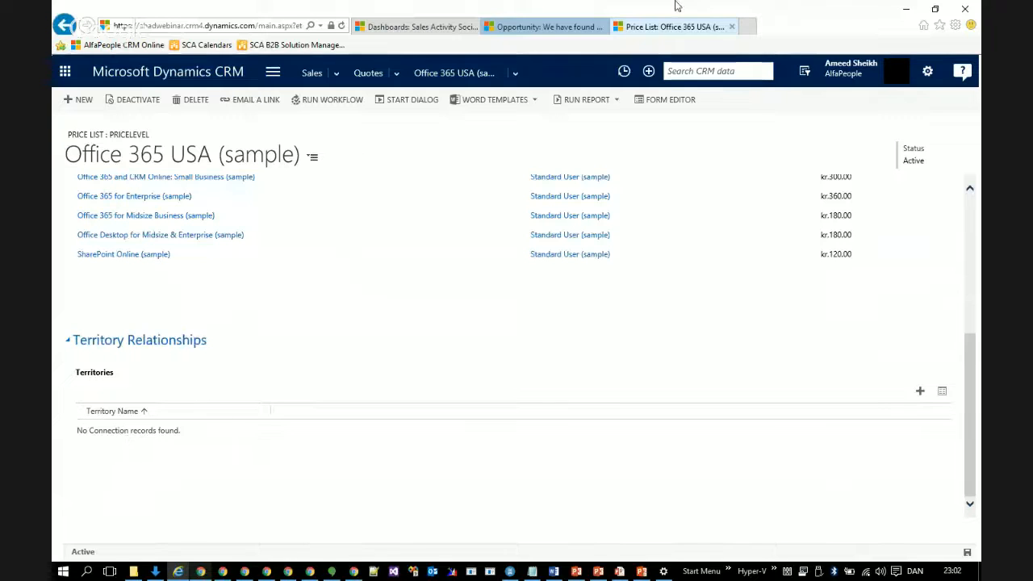
{"action": "left_click", "coordinate": [585, 27]}
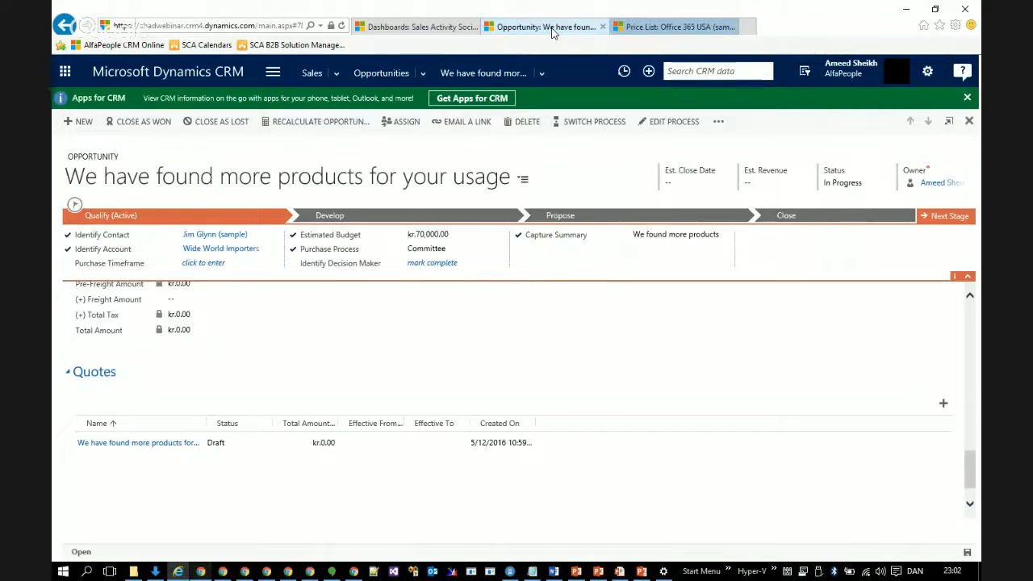
{"action": "left_click", "coordinate": [654, 27]}
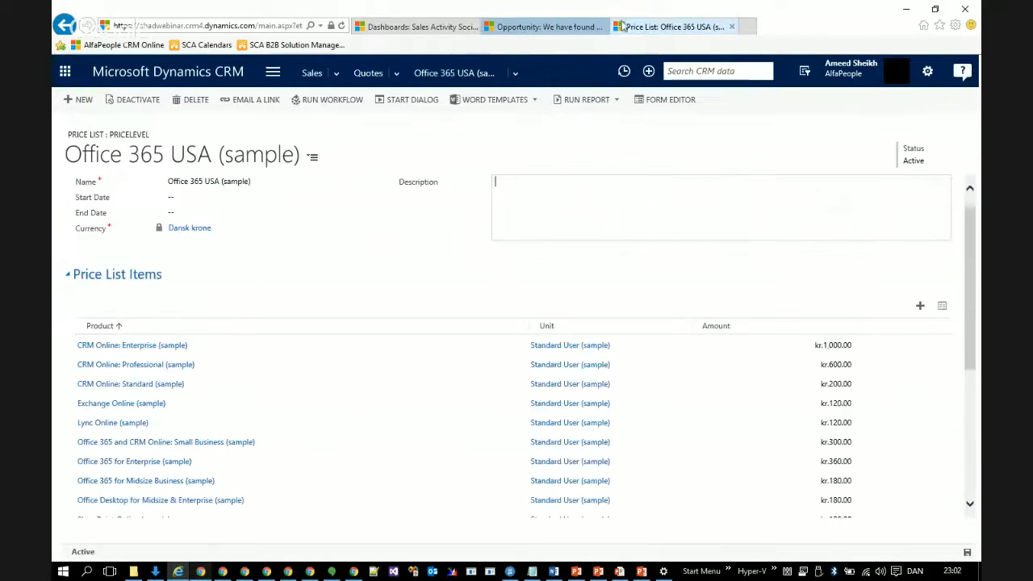
{"action": "left_click", "coordinate": [68, 29]}
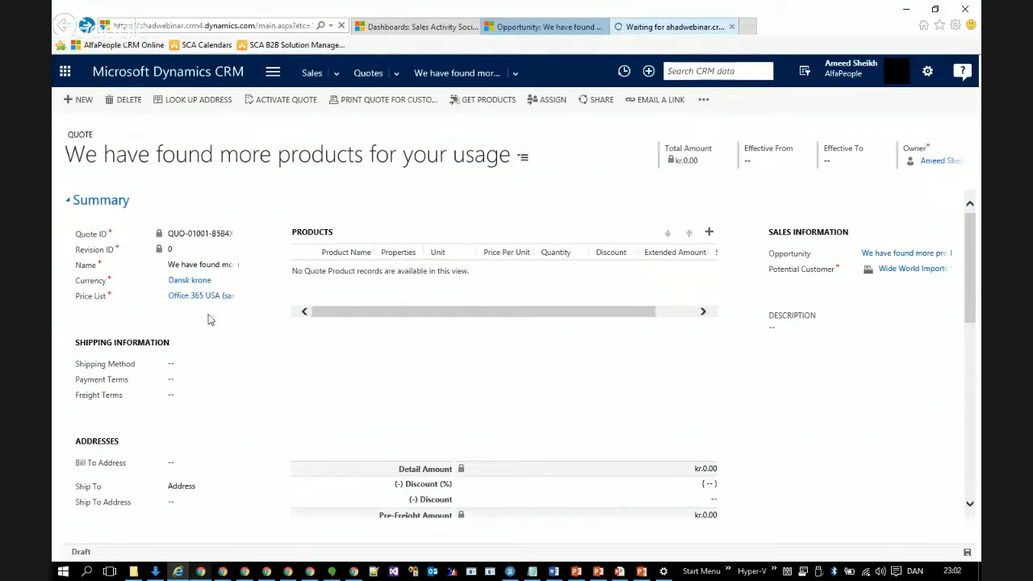
Set the quote's shipping method to Airborne and its payment terms to Net 60
{"action": "left_click", "coordinate": [188, 365]}
{"action": "left_click", "coordinate": [186, 376]}
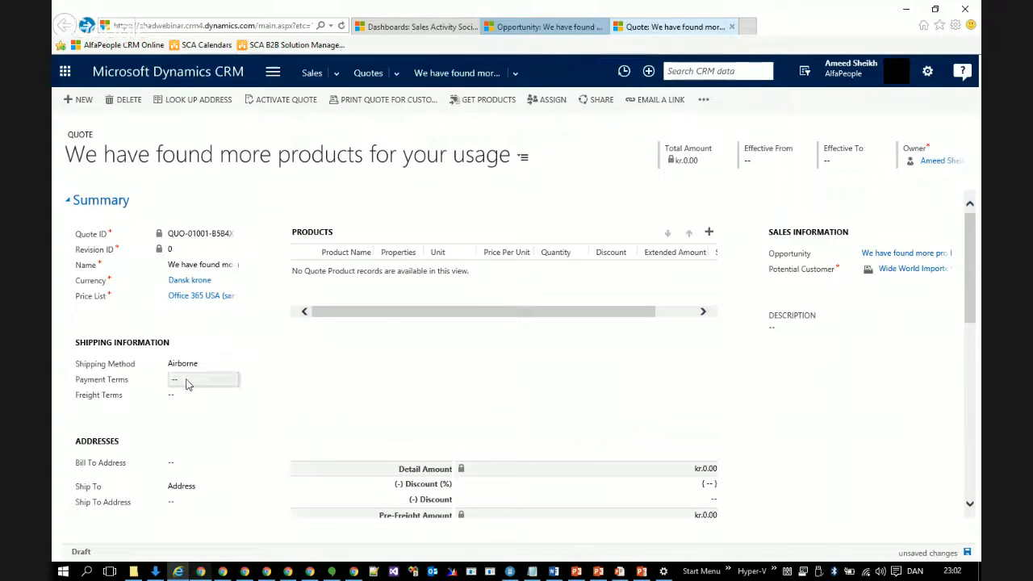
{"action": "left_click", "coordinate": [187, 379]}
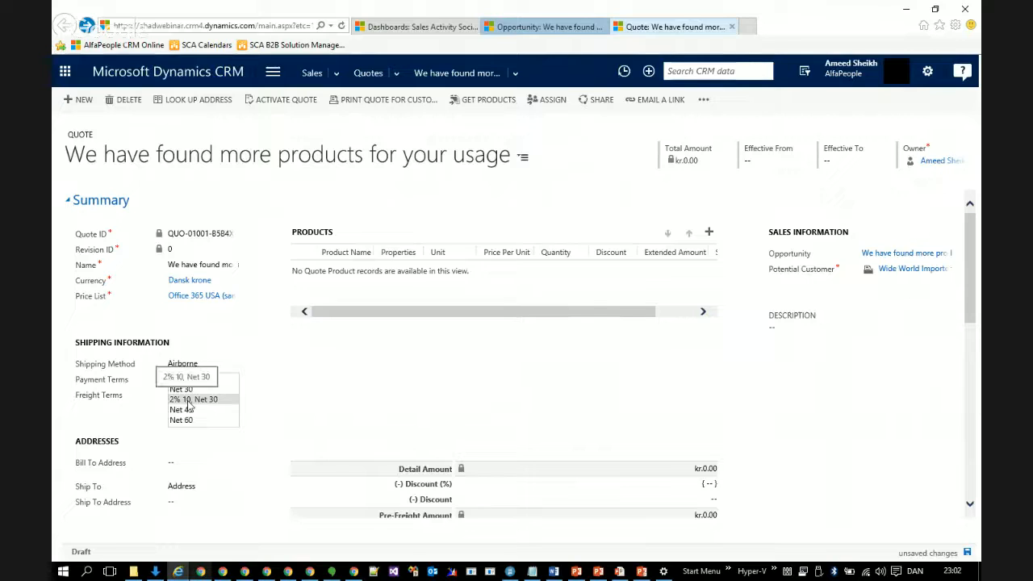
{"action": "left_click", "coordinate": [189, 422]}
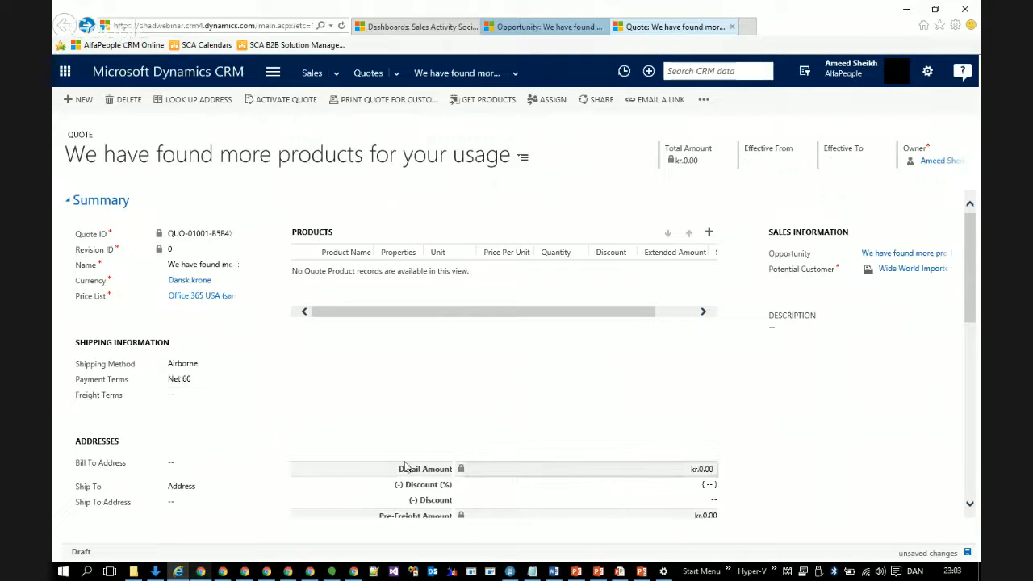
{"action": "scroll", "coordinate": [594, 392], "scroll_direction": "down", "scroll_amount": 4}
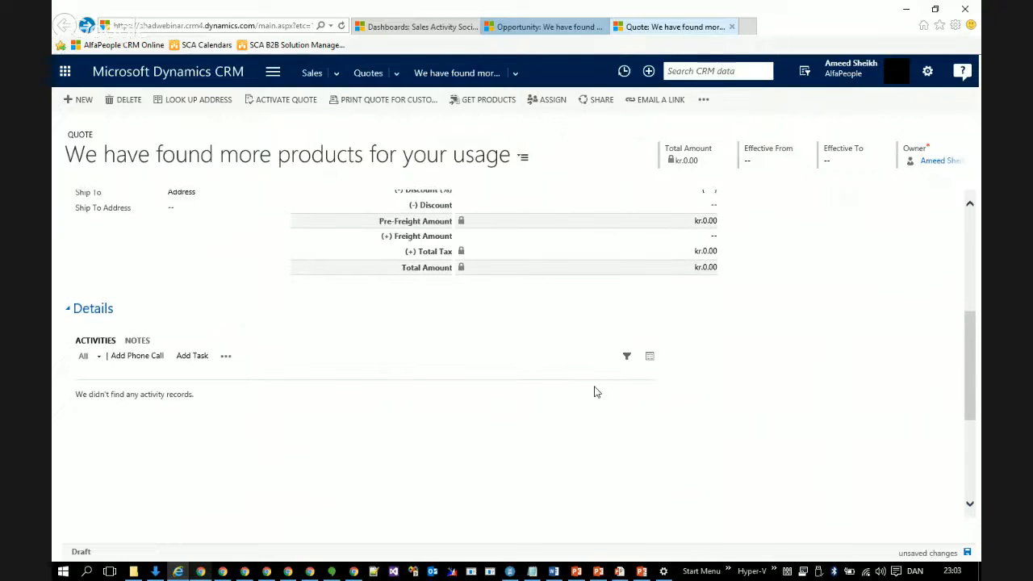
{"action": "scroll", "coordinate": [597, 393], "scroll_direction": "up", "scroll_amount": 4}
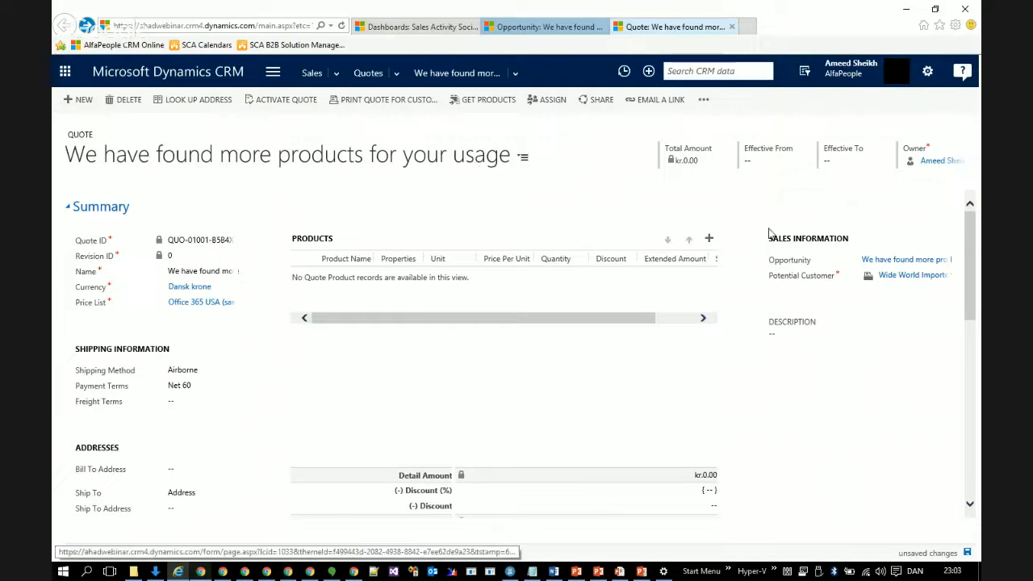
{"action": "left_click", "coordinate": [710, 239]}
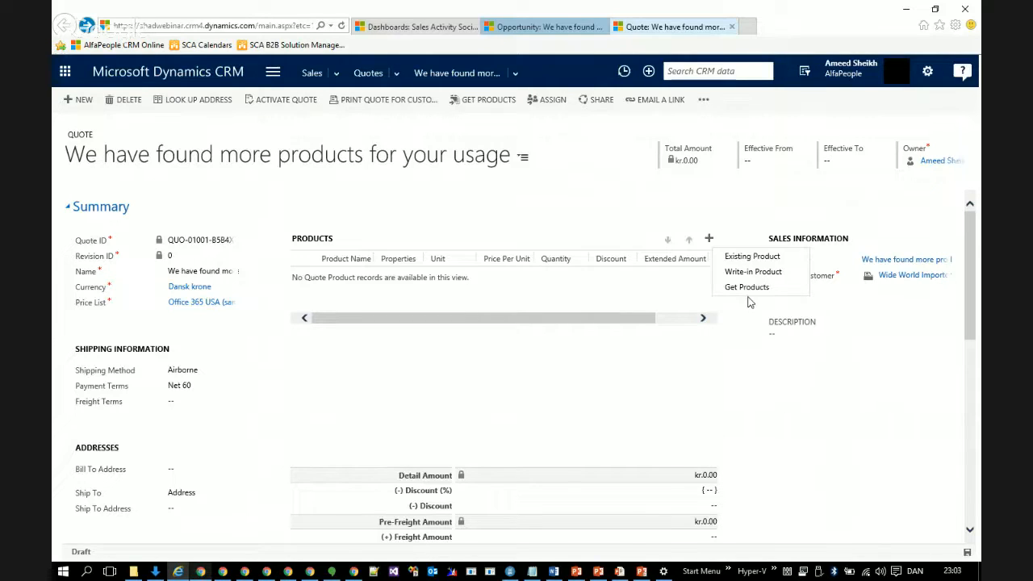
{"action": "left_click", "coordinate": [750, 292]}
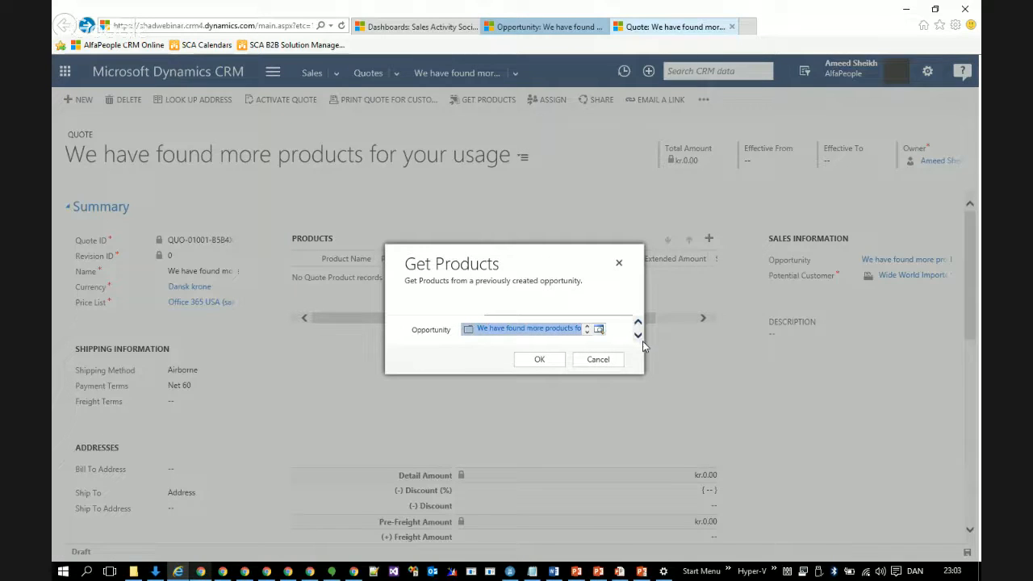
{"action": "left_click", "coordinate": [637, 336]}
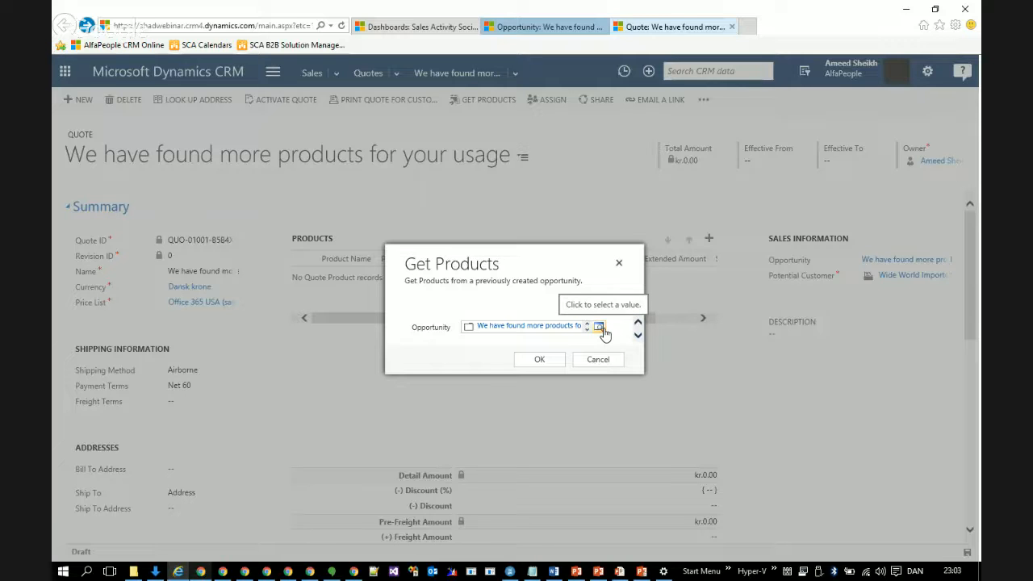
{"action": "left_click", "coordinate": [599, 360]}
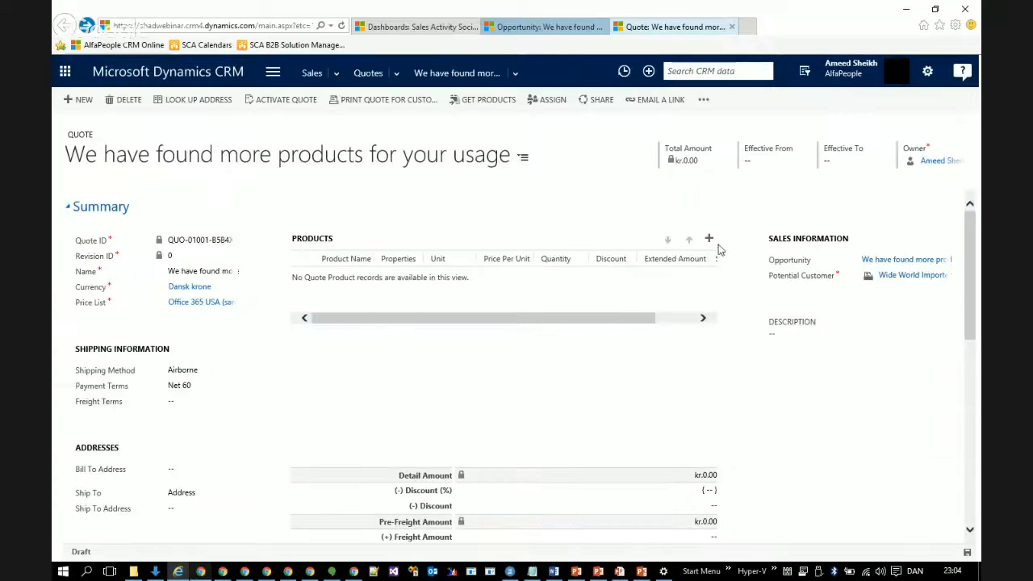
Start adding an existing product to the quote and look it up among All Price List Items
{"action": "left_click", "coordinate": [708, 239]}
{"action": "left_click", "coordinate": [747, 259]}
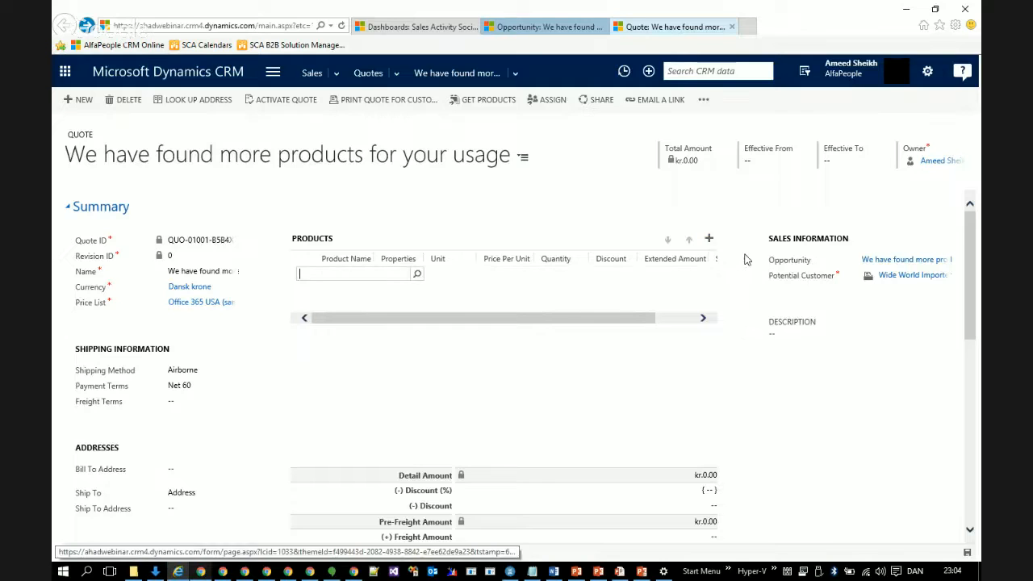
{"action": "left_click", "coordinate": [418, 275]}
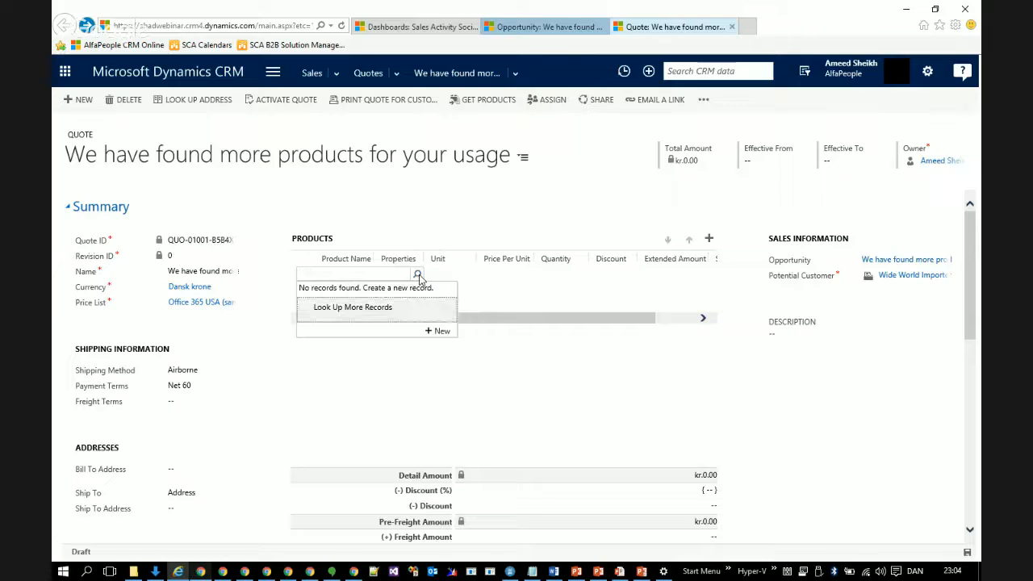
{"action": "left_click", "coordinate": [349, 306]}
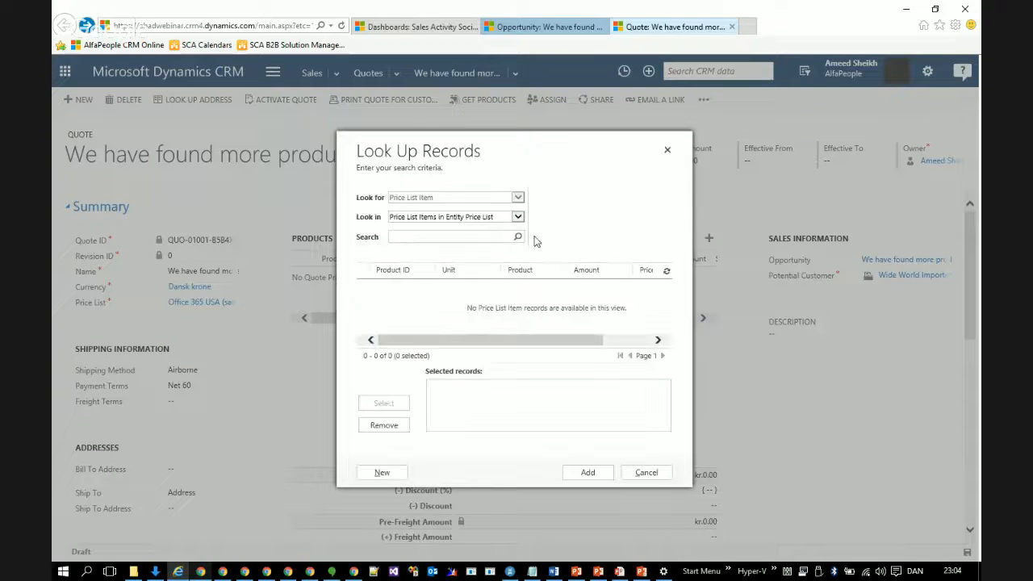
{"action": "left_click", "coordinate": [518, 217]}
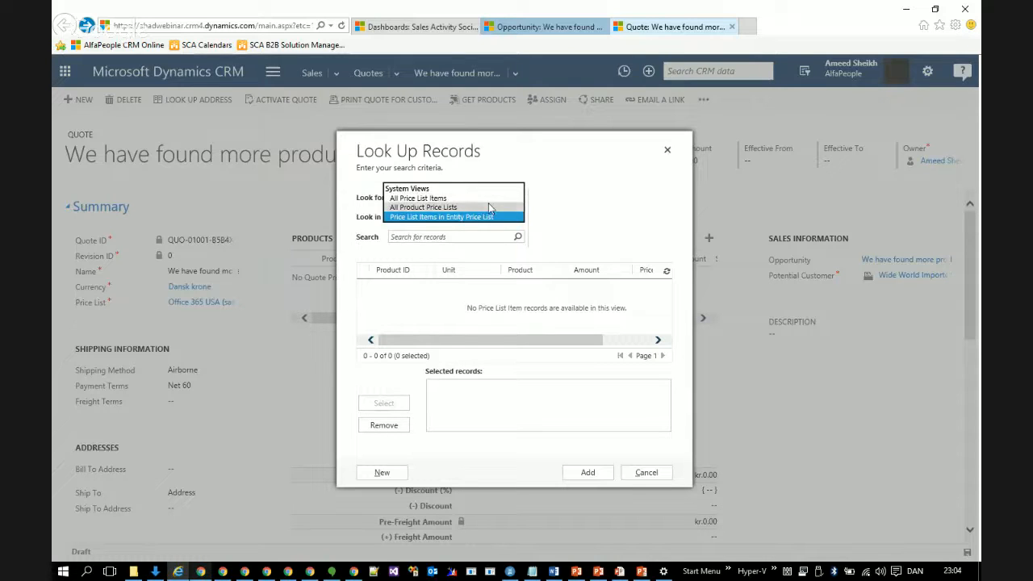
{"action": "left_click", "coordinate": [488, 205]}
{"action": "left_click", "coordinate": [518, 217]}
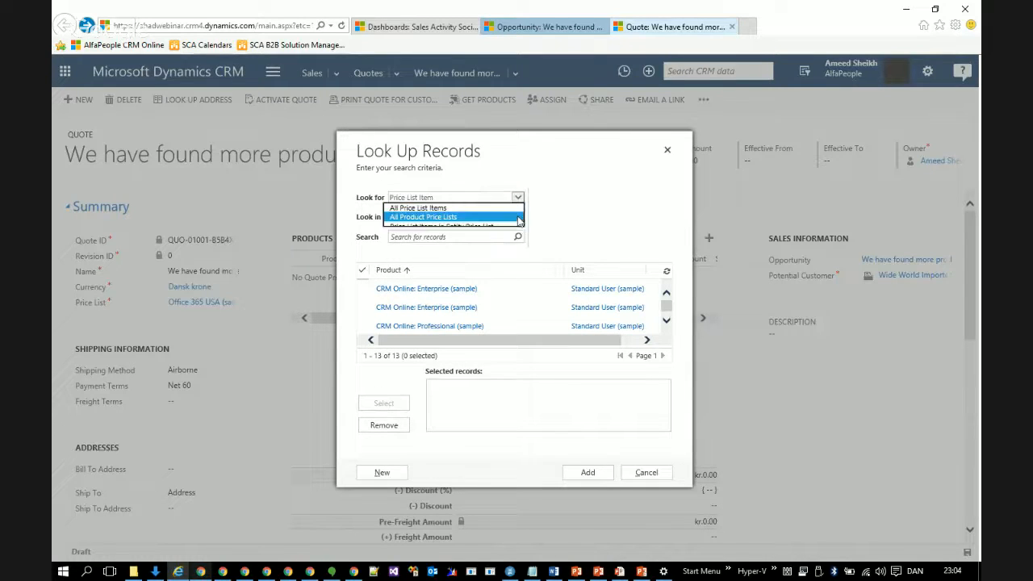
{"action": "left_click", "coordinate": [479, 212]}
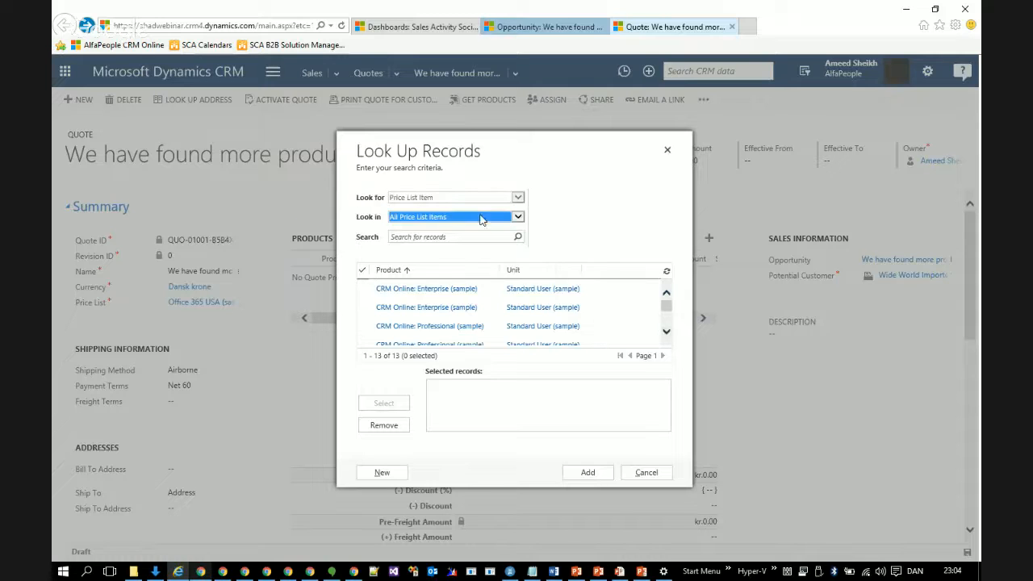
Try to add SharePoint Online, Office Desktop for Midsize & Enterprise and Office 365 for Enterprise (sample) to the quote's products
{"action": "left_click_drag", "start_coordinate": [669, 314], "coordinate": [667, 329]}
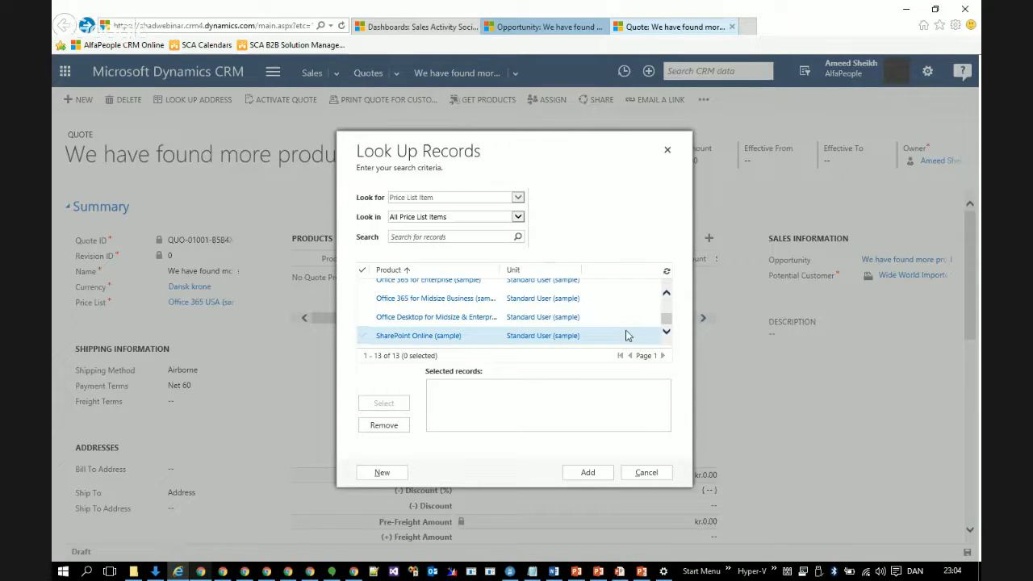
{"action": "left_click", "coordinate": [627, 336]}
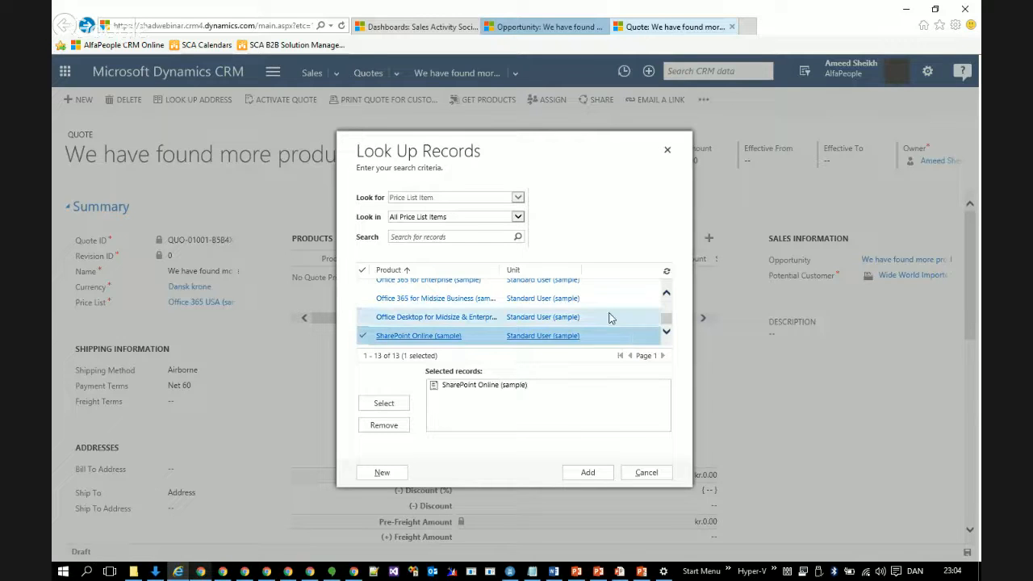
{"action": "left_click", "coordinate": [611, 317]}
{"action": "left_click", "coordinate": [604, 287]}
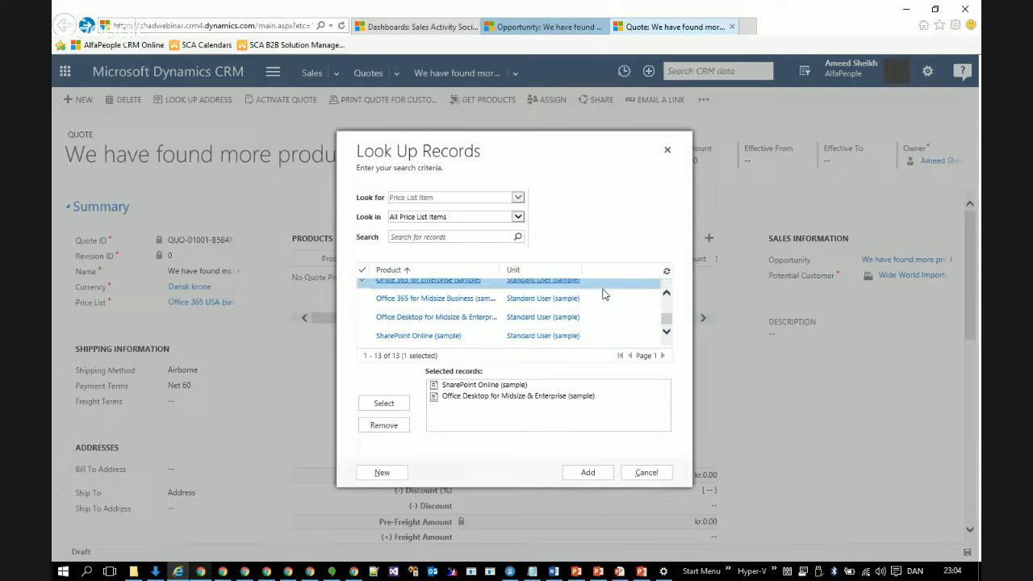
{"action": "left_click", "coordinate": [586, 473]}
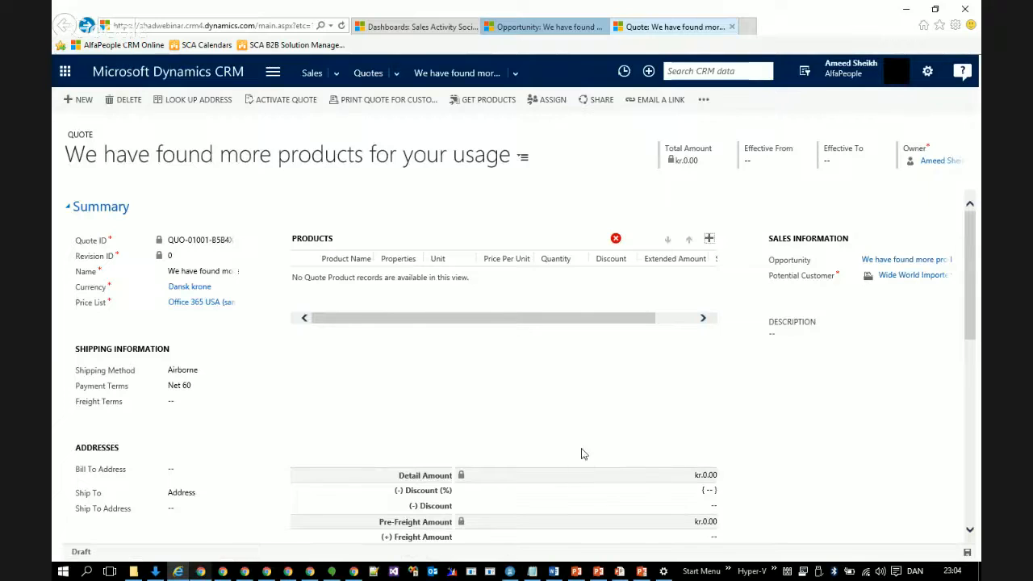
{"action": "mouse_move", "coordinate": [617, 245]}
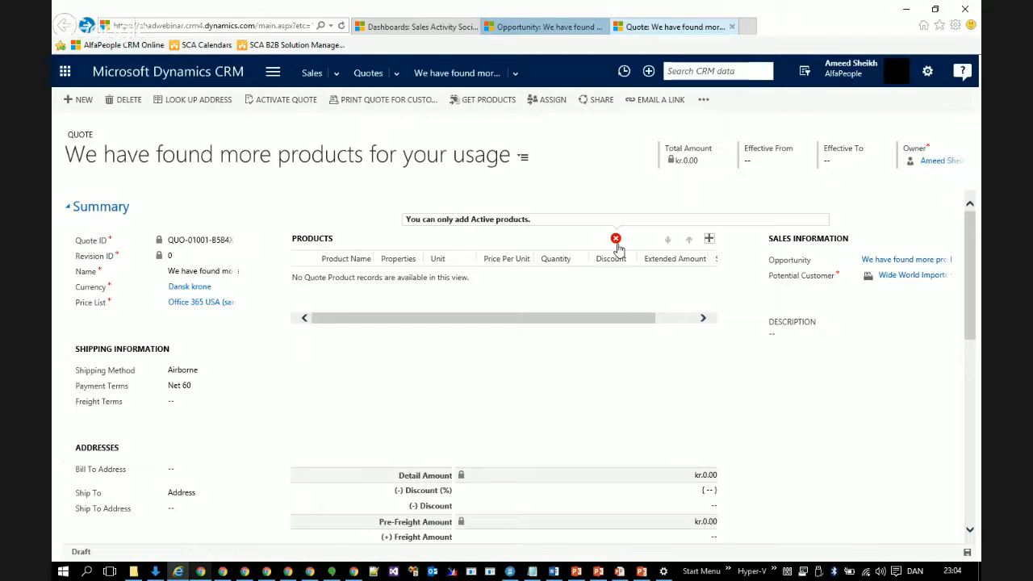
Try to add the existing product CRM Online: Enterprise (sample) from All Price List Items to the quote
{"action": "left_click", "coordinate": [709, 242]}
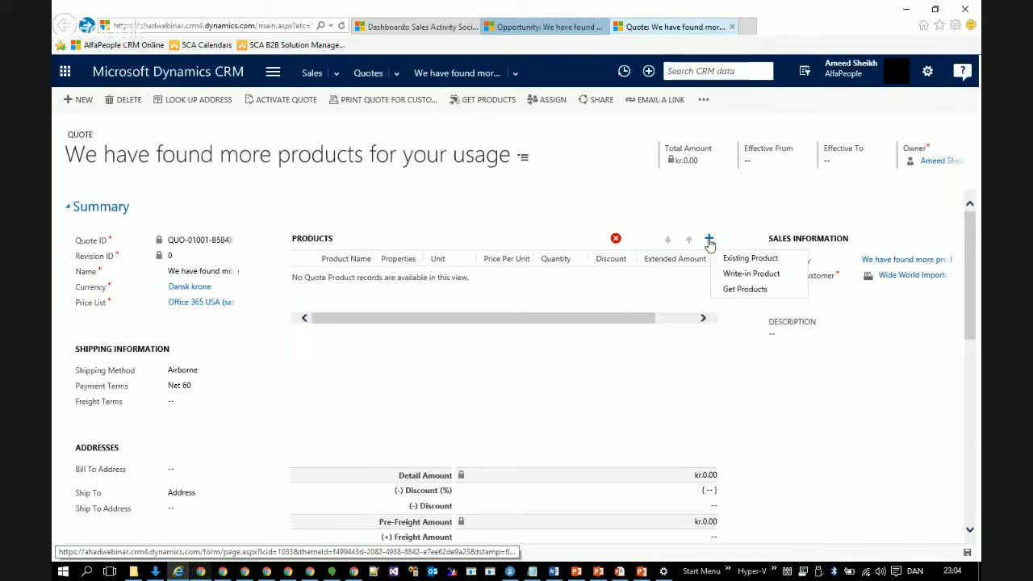
{"action": "left_click", "coordinate": [736, 258]}
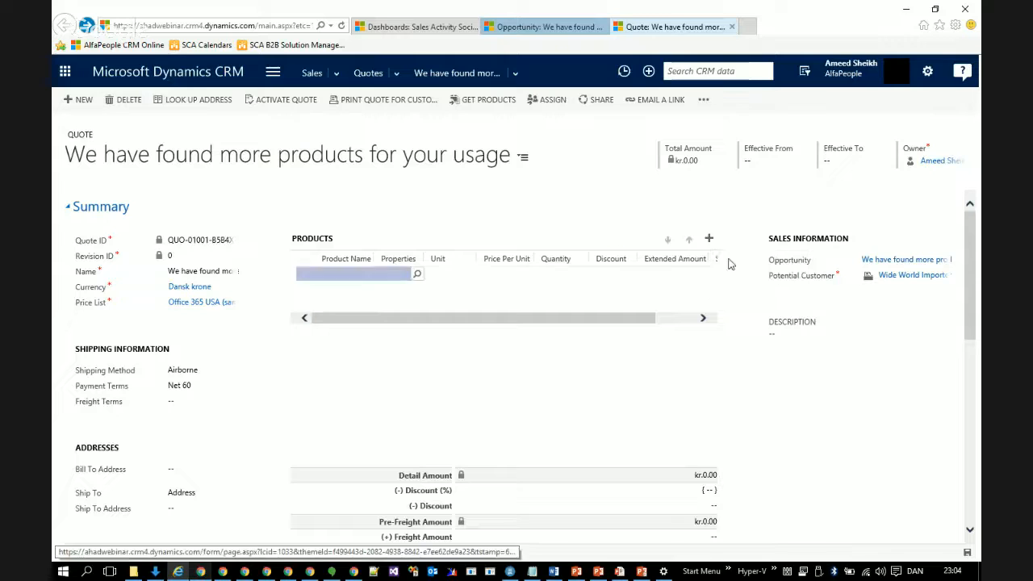
{"action": "left_click", "coordinate": [418, 275]}
{"action": "left_click", "coordinate": [378, 316]}
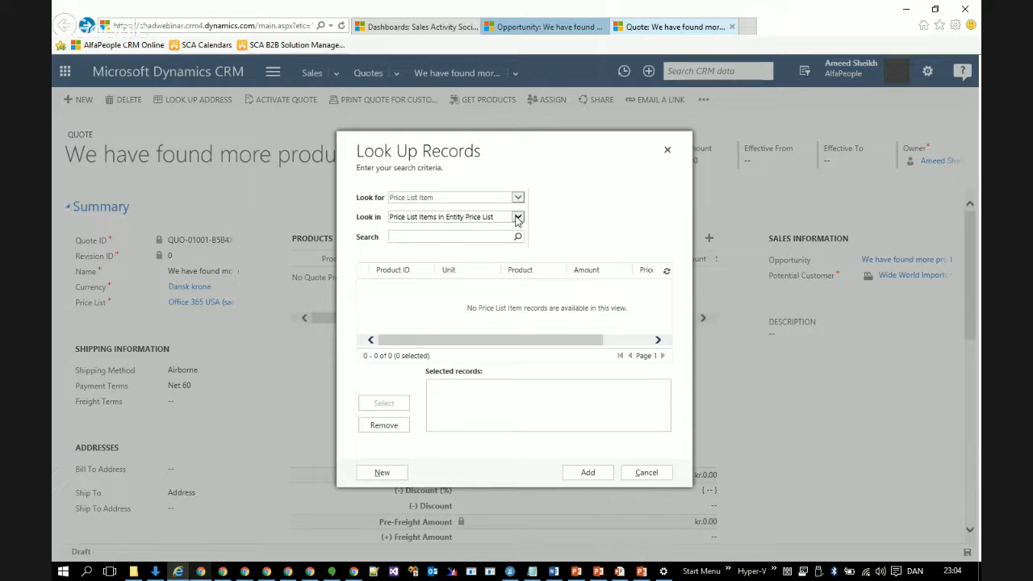
{"action": "left_click", "coordinate": [518, 217]}
{"action": "left_click", "coordinate": [424, 202]}
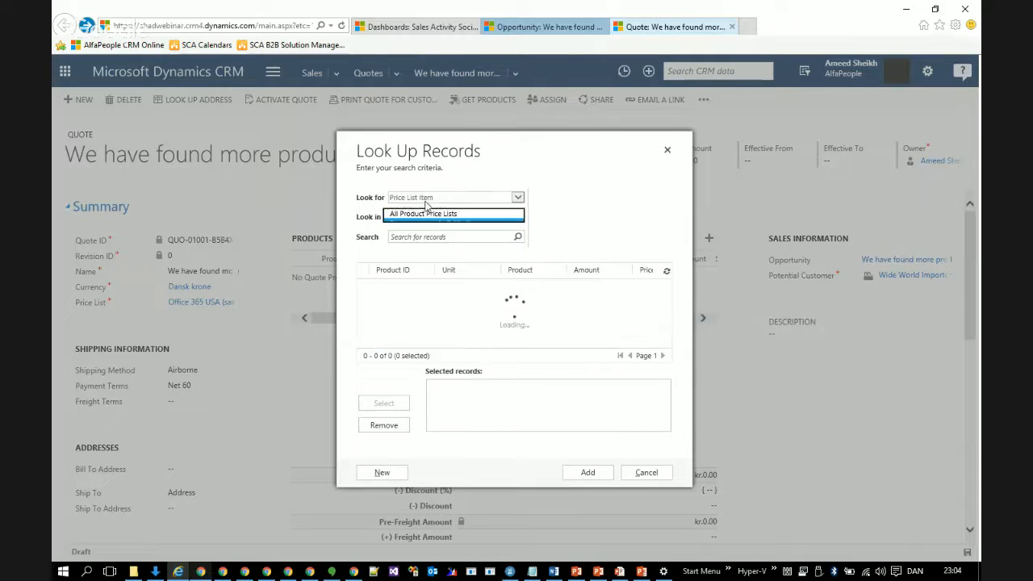
{"action": "left_click", "coordinate": [666, 332]}
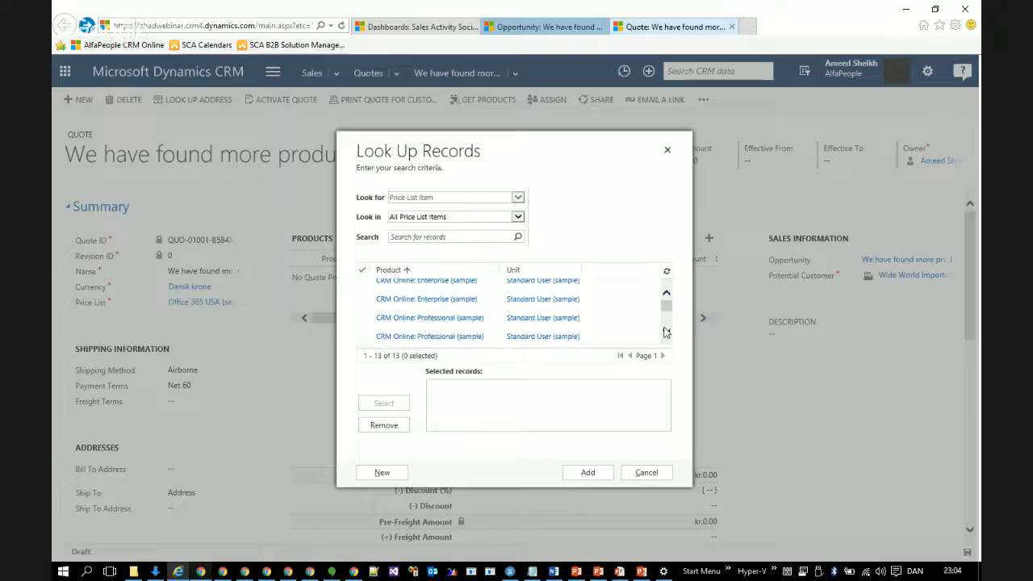
{"action": "scroll", "coordinate": [666, 331], "scroll_direction": "down", "scroll_amount": 3}
{"action": "scroll", "coordinate": [667, 318], "scroll_direction": "up", "scroll_amount": 4}
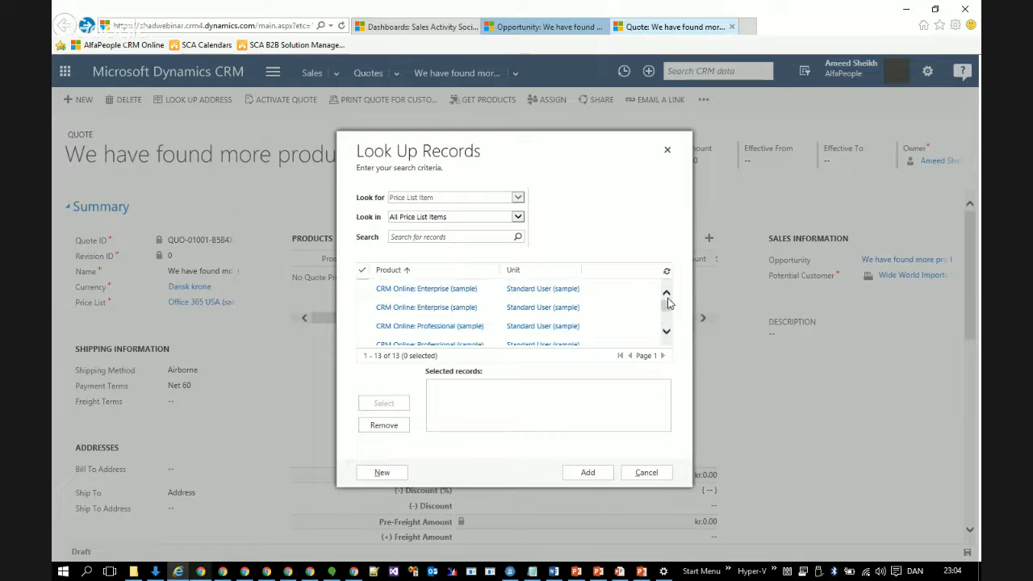
{"action": "left_click", "coordinate": [500, 289]}
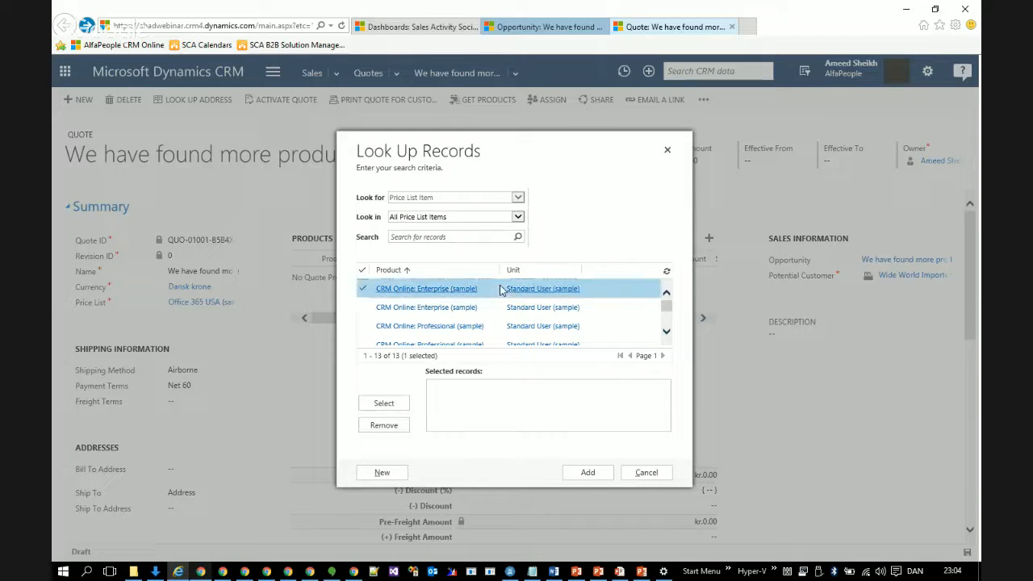
{"action": "left_click", "coordinate": [384, 403]}
{"action": "left_click", "coordinate": [589, 475]}
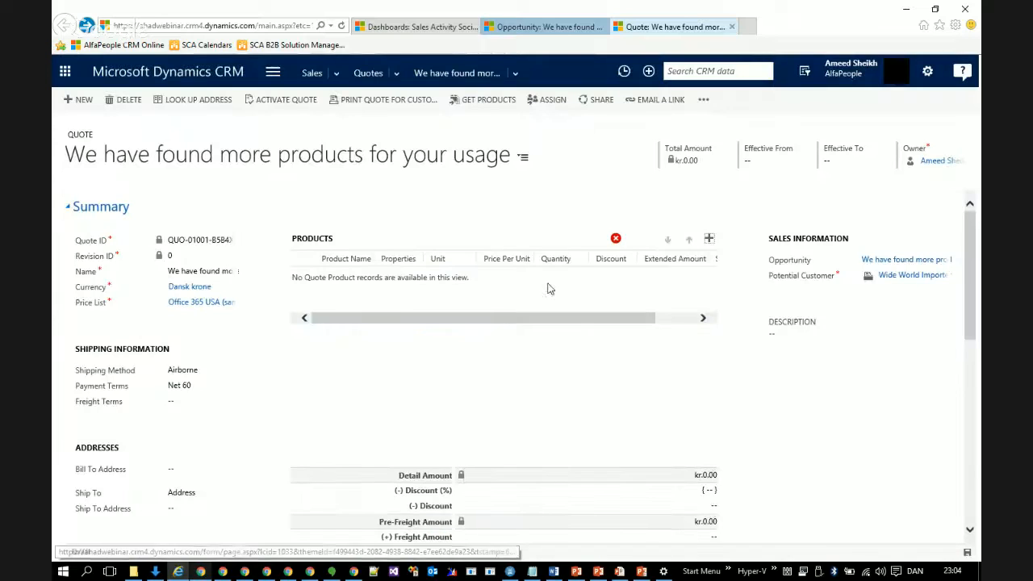
Check the price list items of the quote's Office 365 USA (sample) price list and return to the quote
{"action": "left_click", "coordinate": [191, 303]}
{"action": "left_click", "coordinate": [192, 303]}
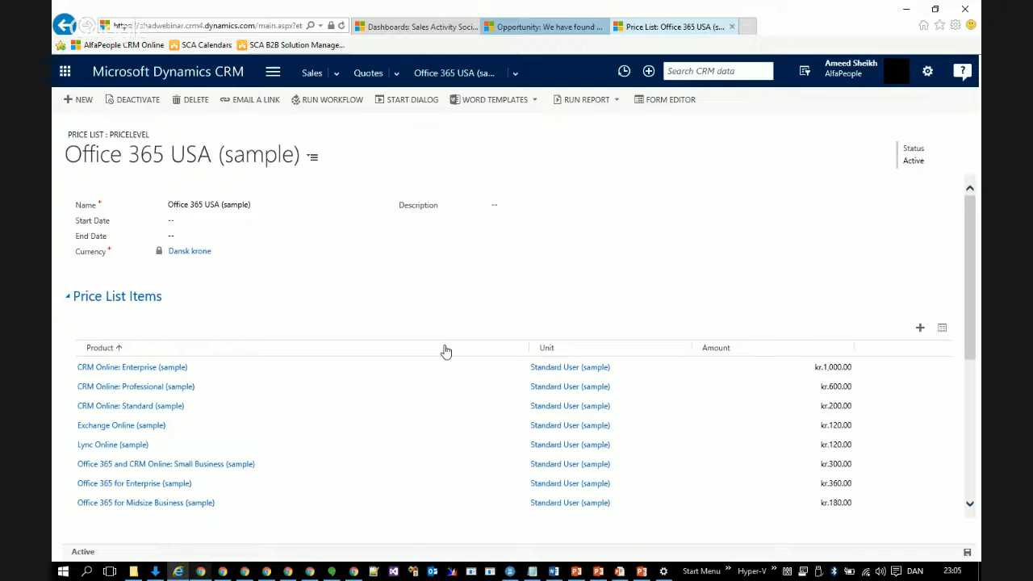
{"action": "scroll", "coordinate": [445, 351], "scroll_direction": "down", "scroll_amount": 4}
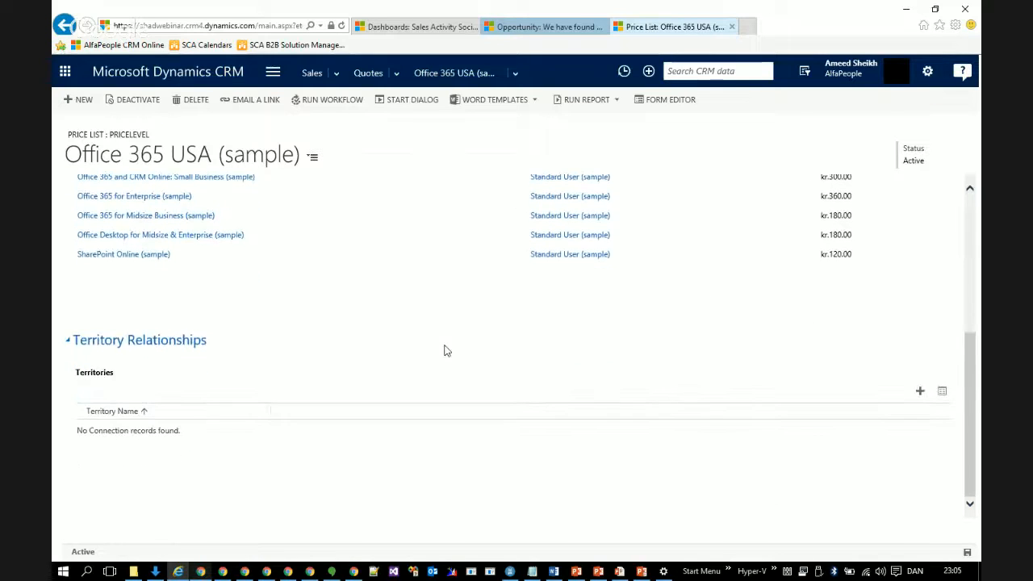
{"action": "scroll", "coordinate": [446, 351], "scroll_direction": "up", "scroll_amount": 4}
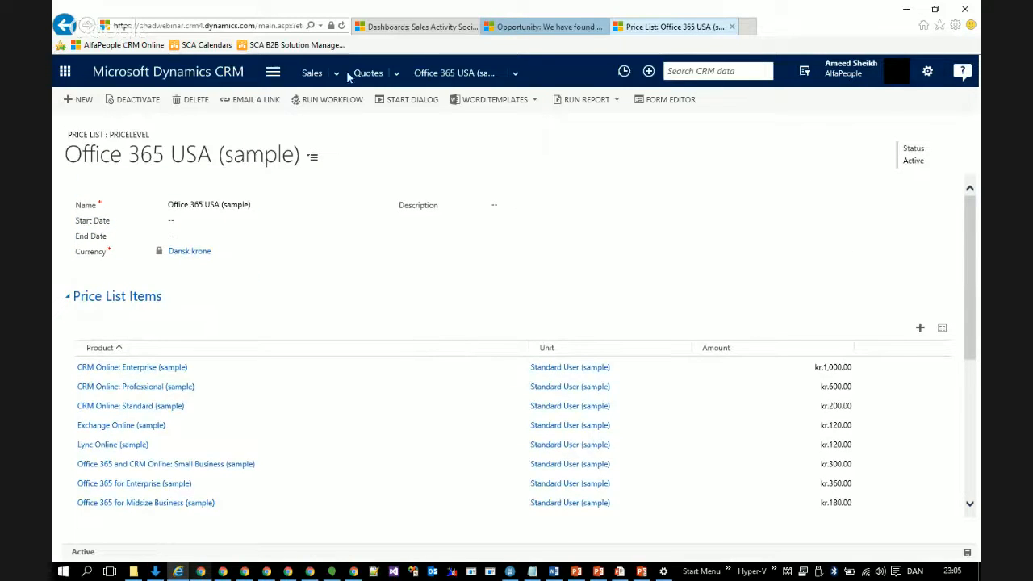
{"action": "left_click", "coordinate": [64, 26]}
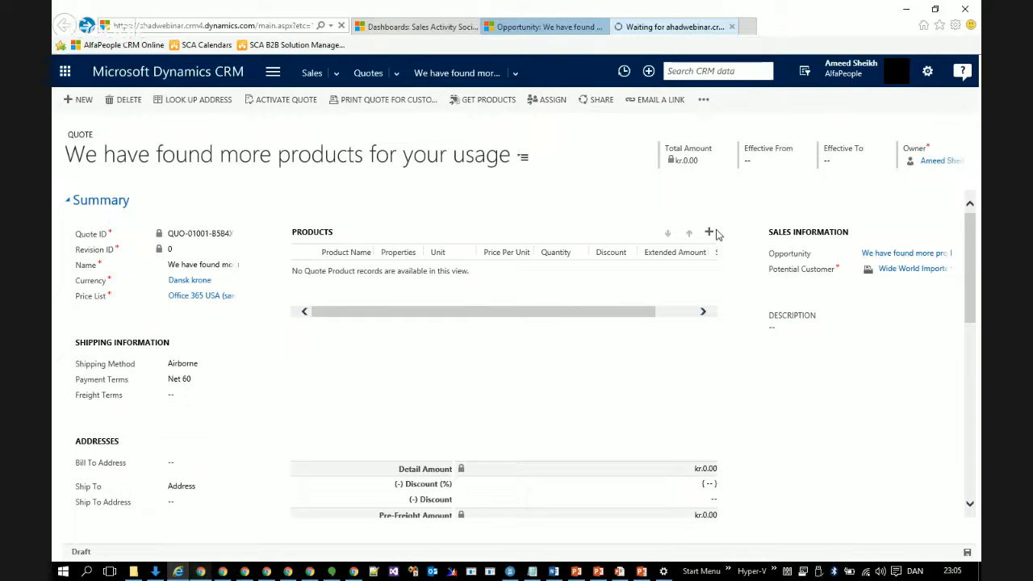
Add a write-in product named "Office 365 1 year license" to the quote
{"action": "left_click", "coordinate": [708, 234]}
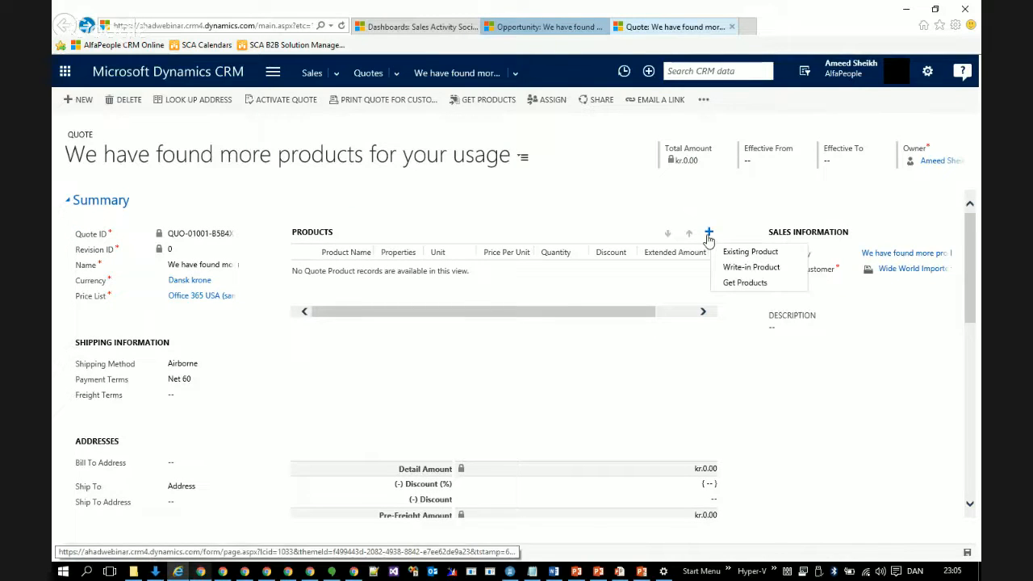
{"action": "left_click", "coordinate": [749, 267]}
{"action": "left_click", "coordinate": [355, 271]}
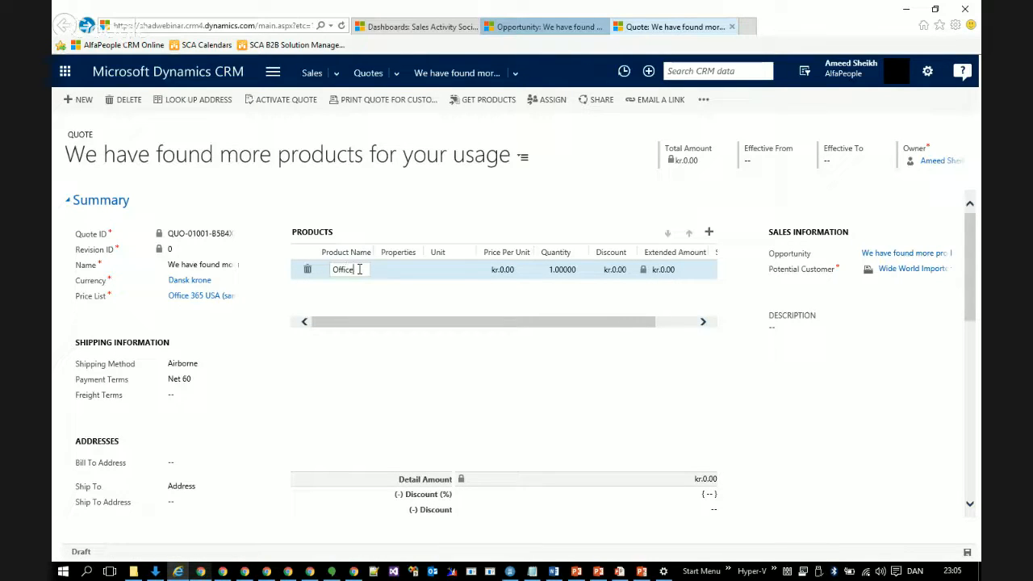
{"action": "type", "text": "Office 365"}
{"action": "type", "text": " 1 year licen"}
{"action": "type", "text": "c"}
{"action": "type", "text": "e"}
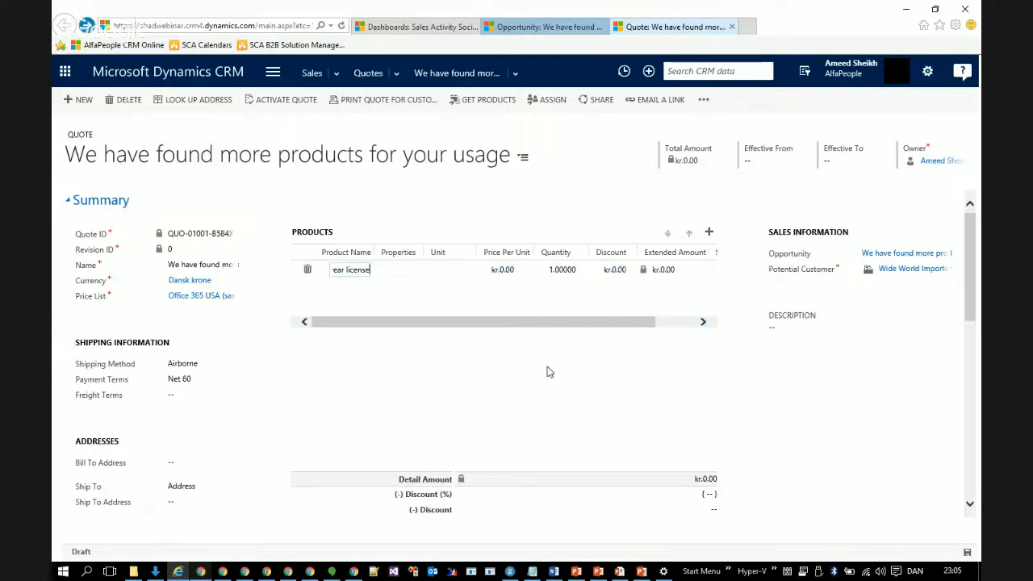
{"action": "key", "text": "Tab"}
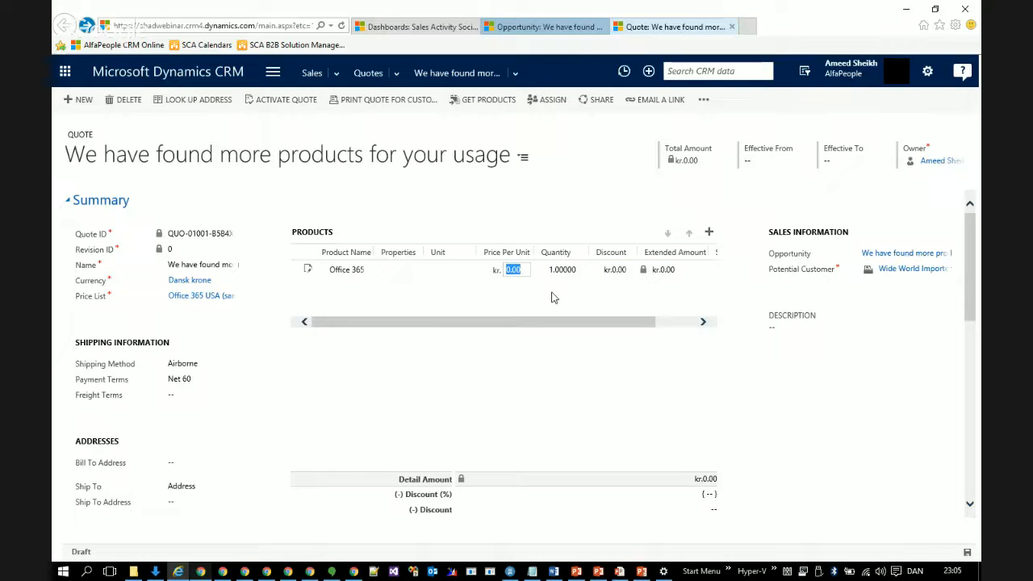
Set the write-in product's price per unit to kr.10,000, its quantity to 10 and its discount to kr.500
{"action": "type", "text": "1"}
{"action": "key", "text": "Tab"}
{"action": "type", "text": "1"}
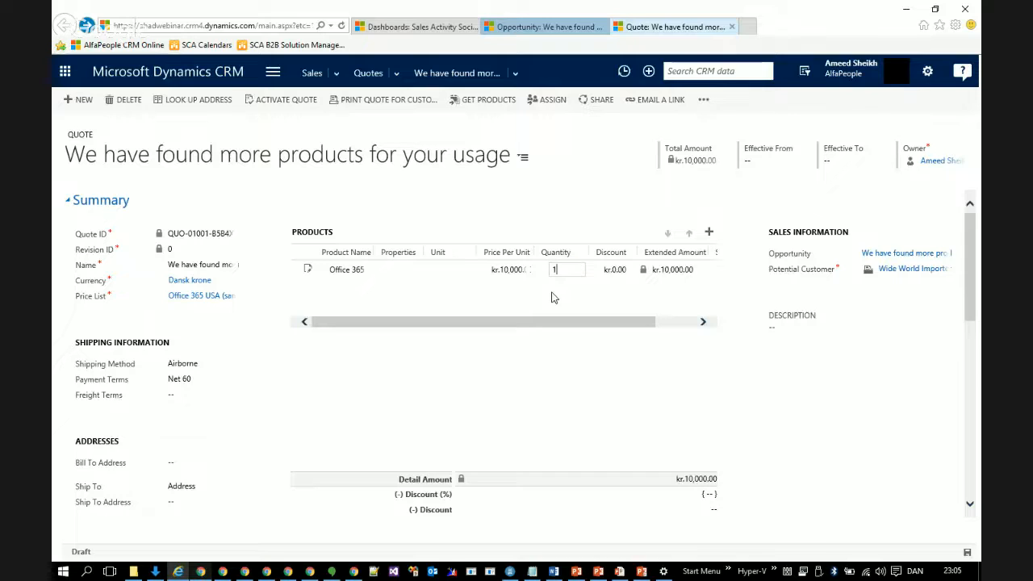
{"action": "key", "text": "Tab"}
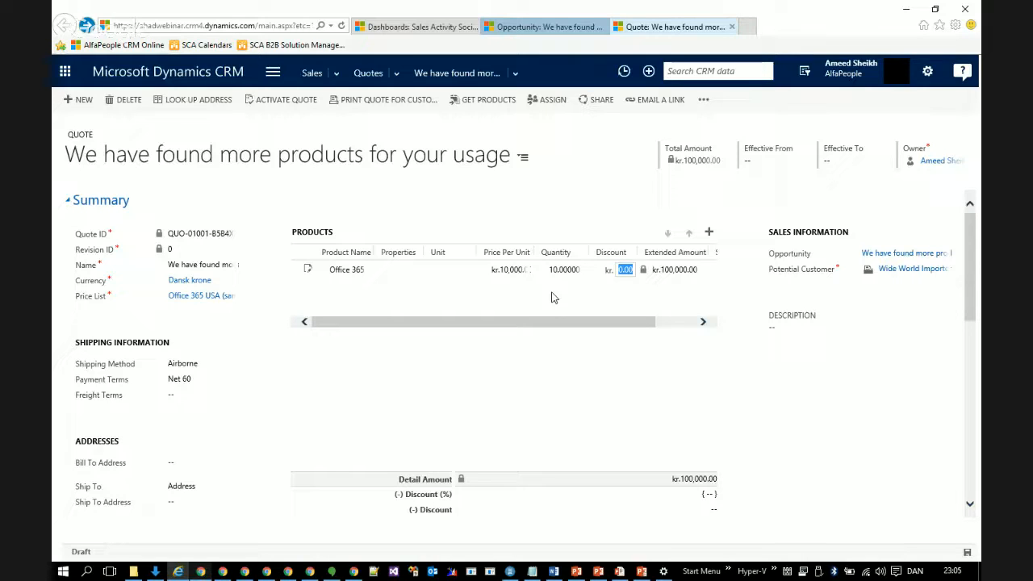
{"action": "type", "text": "50"}
{"action": "key", "text": "Tab"}
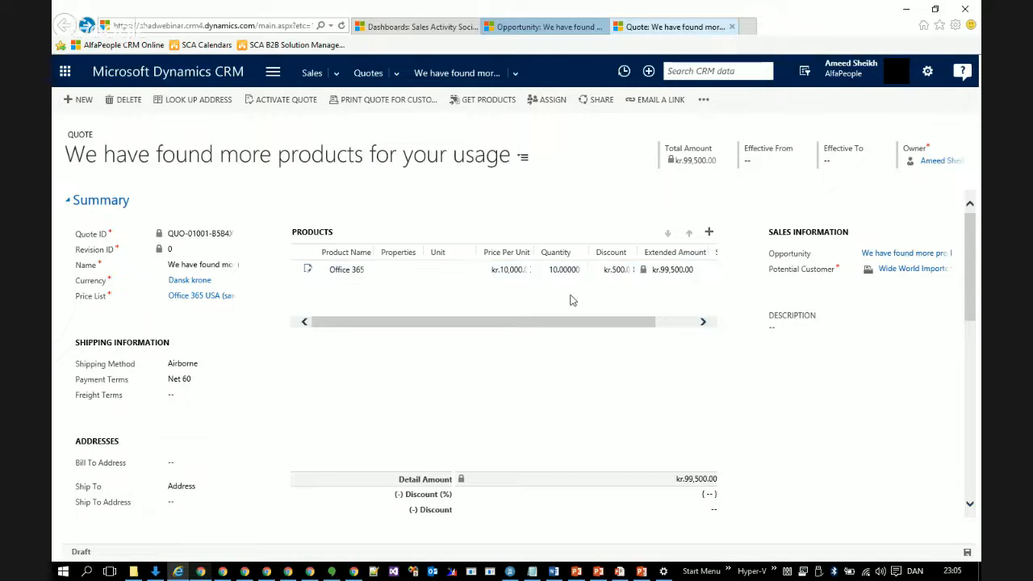
{"action": "left_click", "coordinate": [689, 326]}
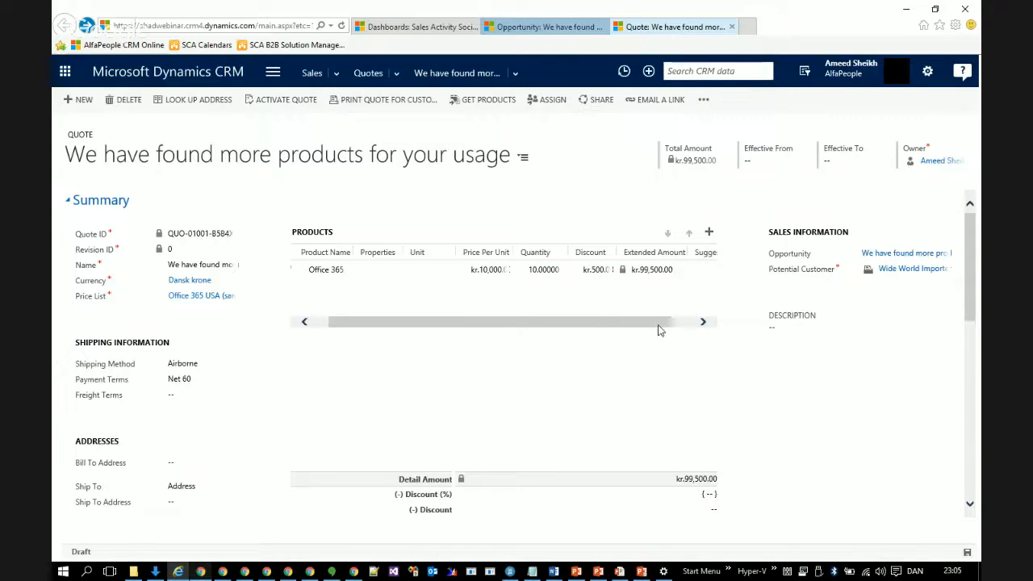
{"action": "left_click_drag", "start_coordinate": [653, 327], "coordinate": [584, 328]}
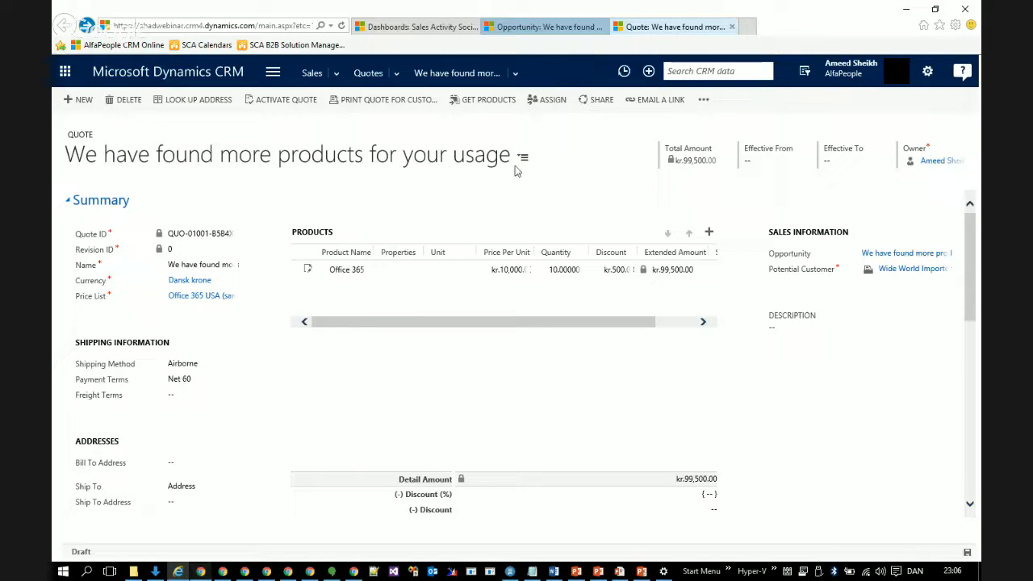
{"action": "left_click", "coordinate": [704, 100]}
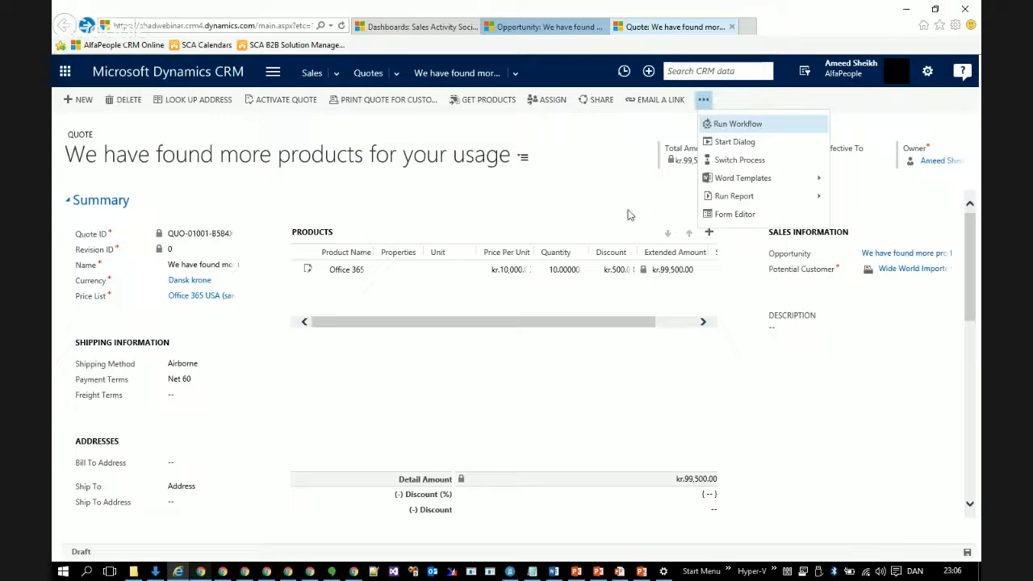
{"action": "left_click", "coordinate": [705, 100]}
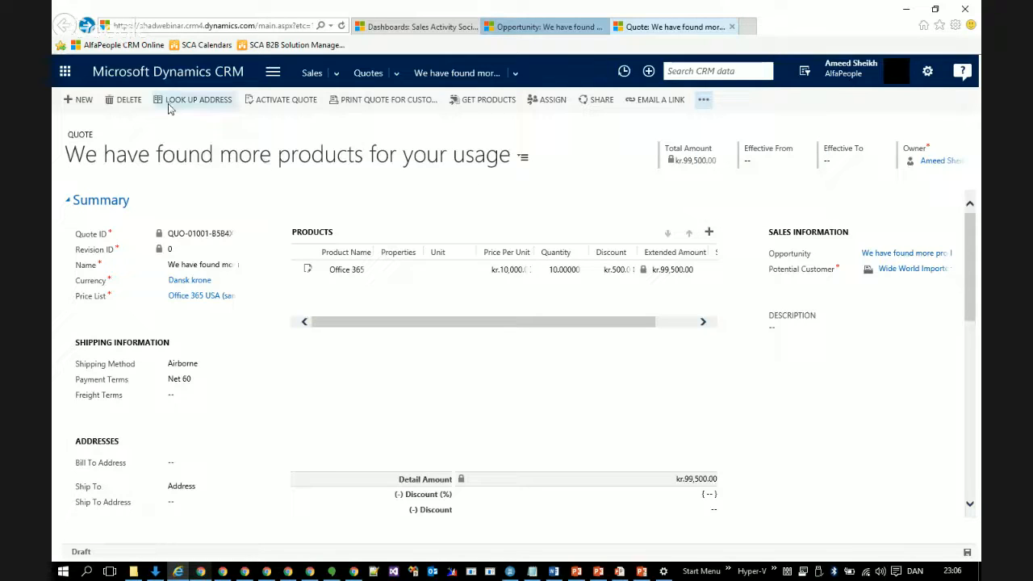
{"action": "scroll", "coordinate": [261, 422], "scroll_direction": "down", "scroll_amount": 1}
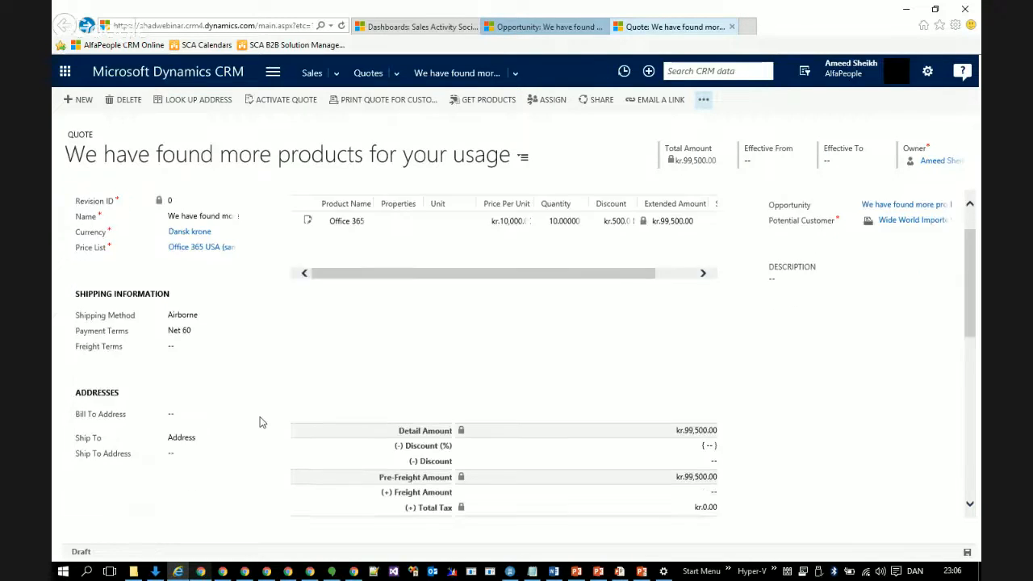
Open the quote's address lookup, choose both the bill-to and ship-to options, and cancel without applying an address
{"action": "scroll", "coordinate": [218, 434], "scroll_direction": "up", "scroll_amount": 1}
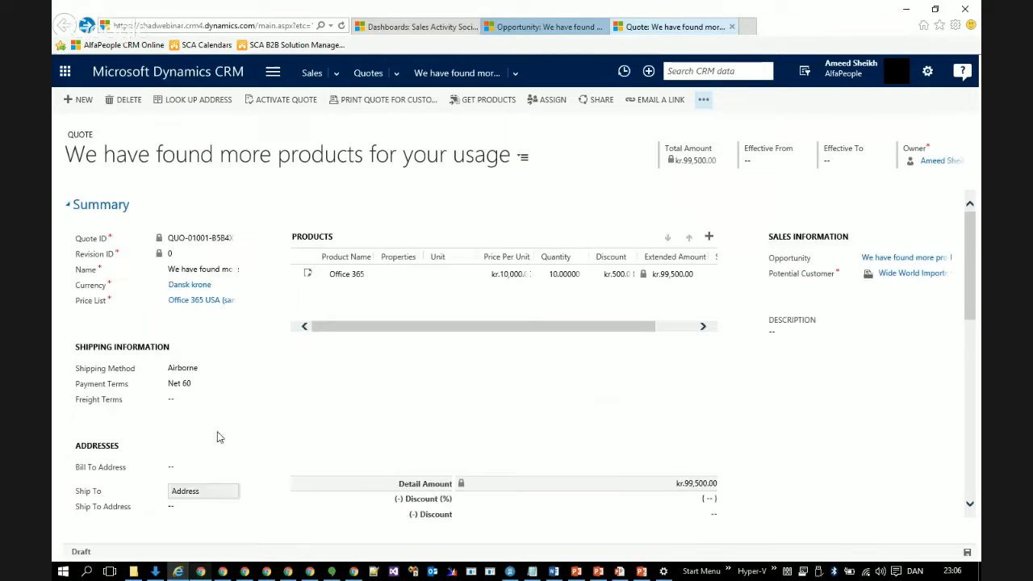
{"action": "left_click", "coordinate": [181, 101]}
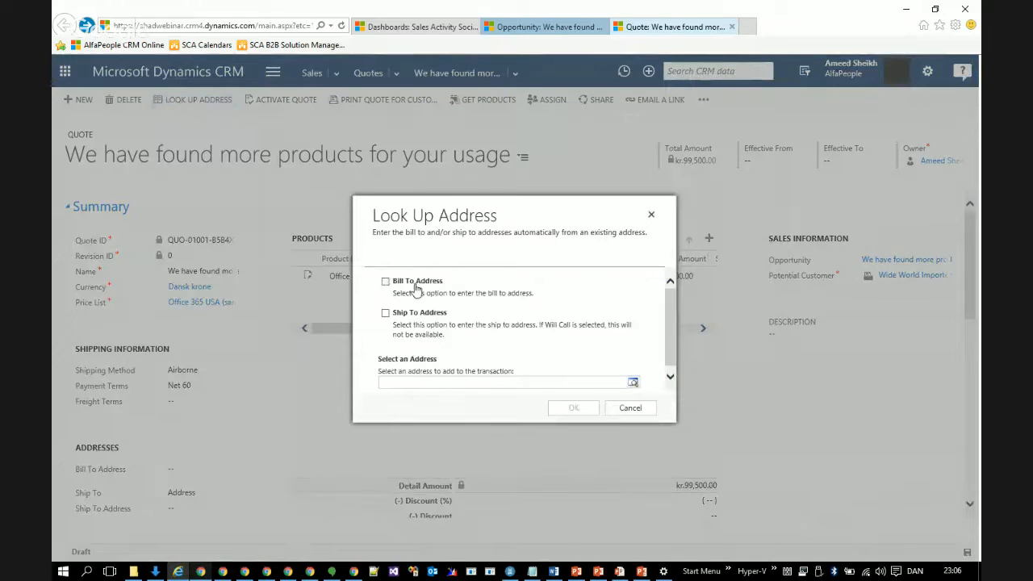
{"action": "left_click", "coordinate": [442, 318]}
{"action": "left_click", "coordinate": [670, 376]}
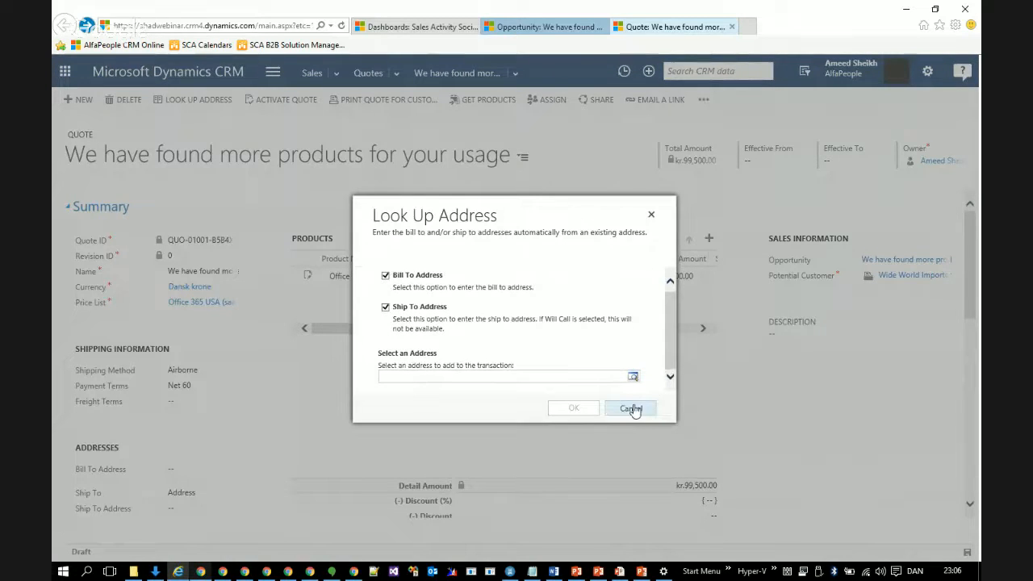
{"action": "left_click", "coordinate": [631, 408]}
Examine the quote's activity options and the prefilled new email form with its recipient and regarding record, and return to the quote
{"action": "scroll", "coordinate": [194, 409], "scroll_direction": "down", "scroll_amount": 5}
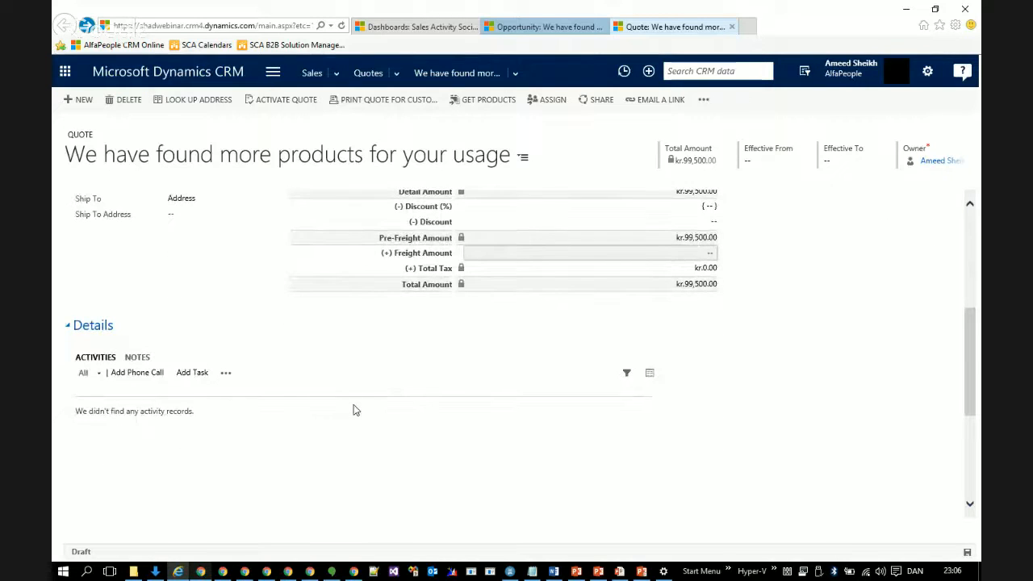
{"action": "scroll", "coordinate": [356, 410], "scroll_direction": "up", "scroll_amount": 5}
{"action": "scroll", "coordinate": [356, 410], "scroll_direction": "down", "scroll_amount": 5}
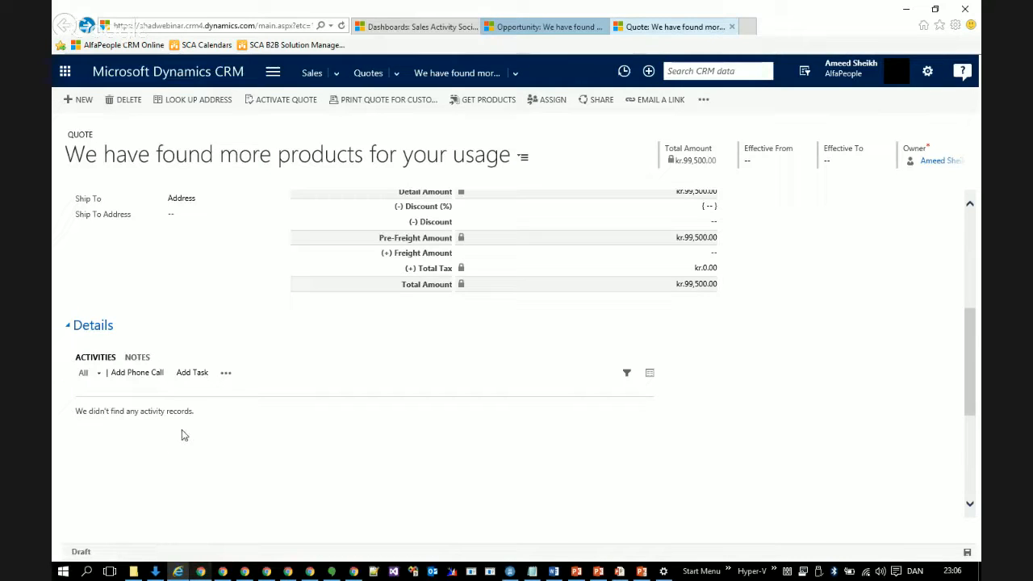
{"action": "left_click", "coordinate": [98, 373]}
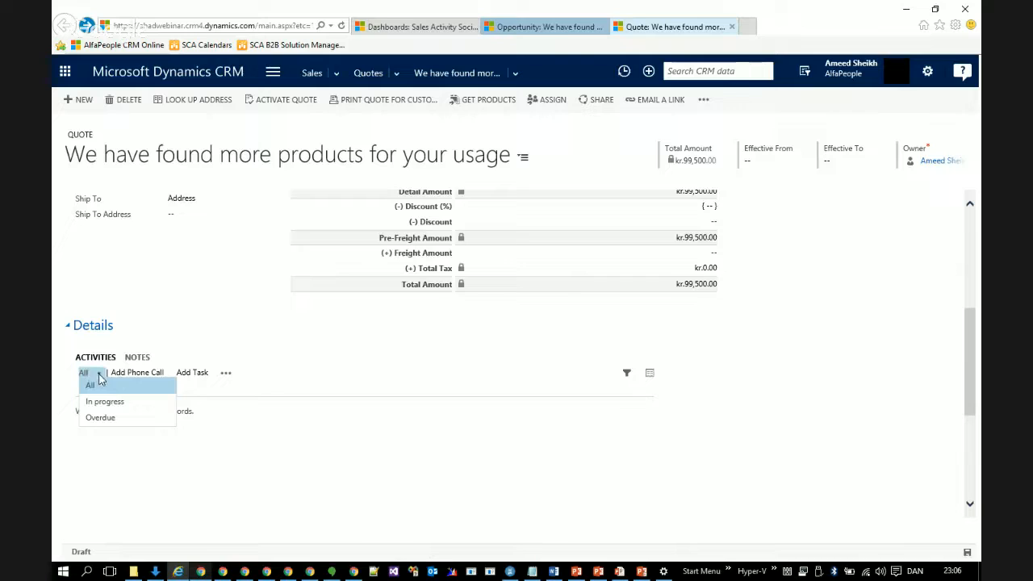
{"action": "left_click", "coordinate": [226, 374]}
{"action": "left_click", "coordinate": [226, 374]}
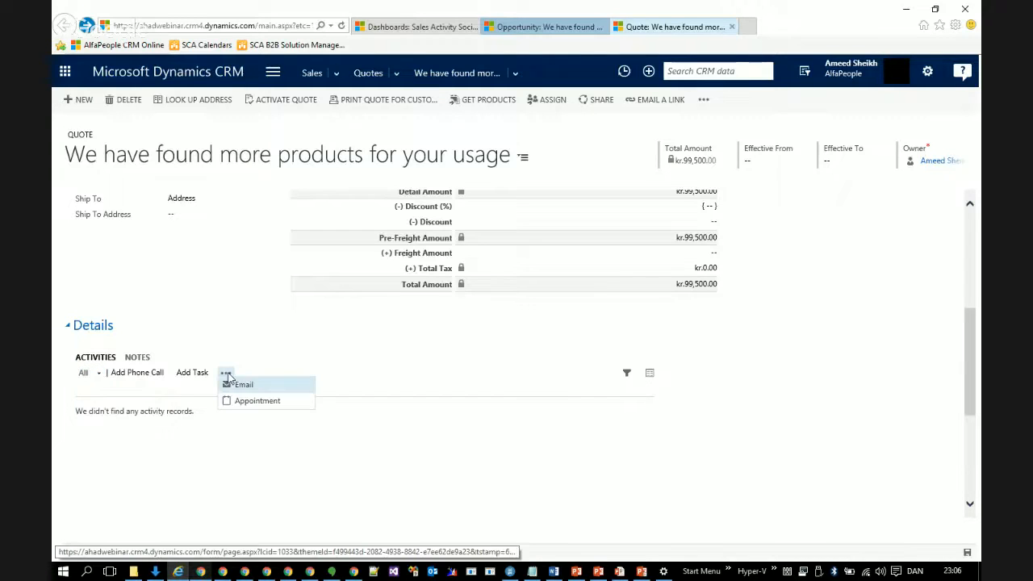
{"action": "left_click", "coordinate": [239, 390]}
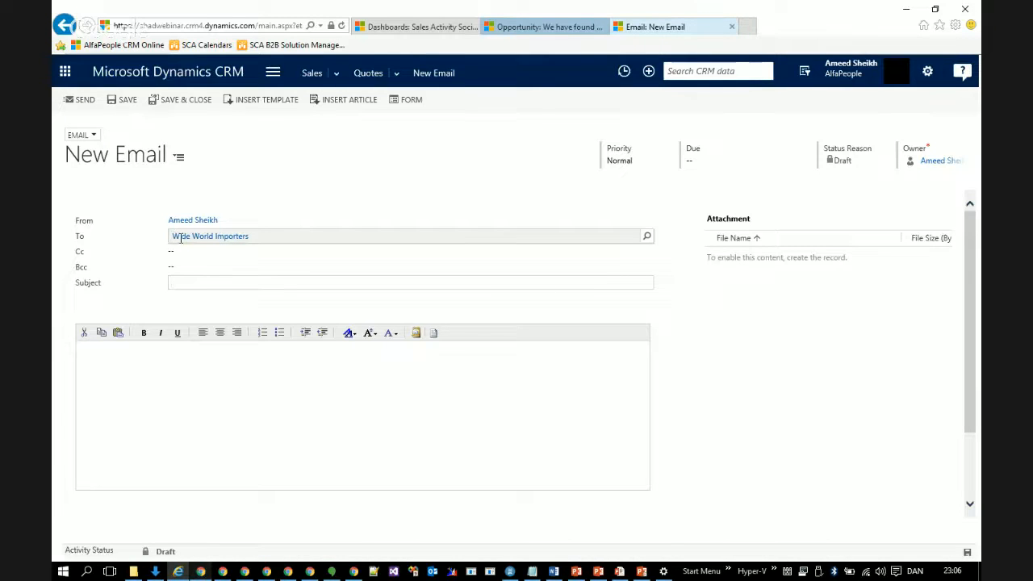
{"action": "scroll", "coordinate": [275, 447], "scroll_direction": "down", "scroll_amount": 2}
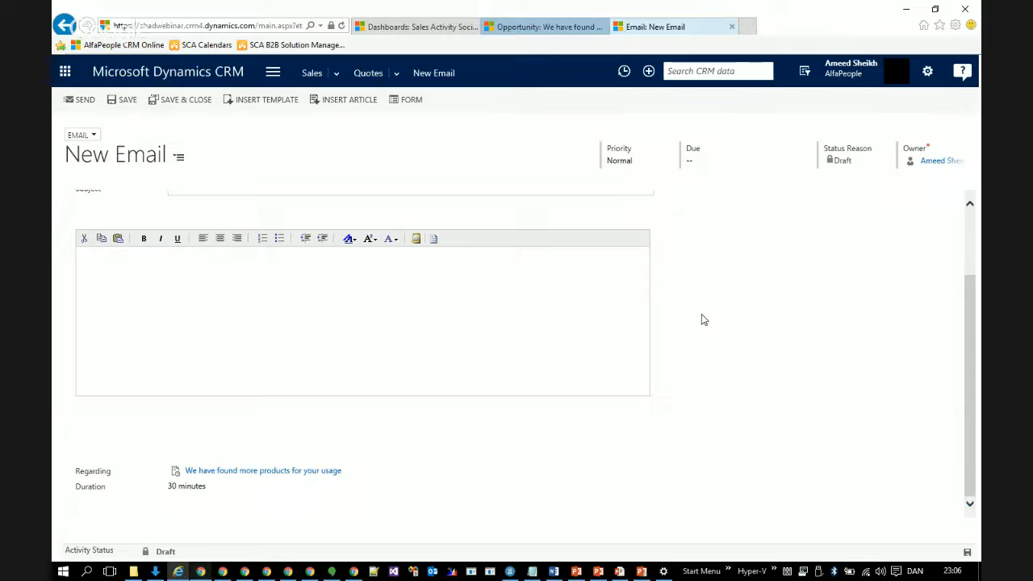
{"action": "left_click", "coordinate": [63, 29]}
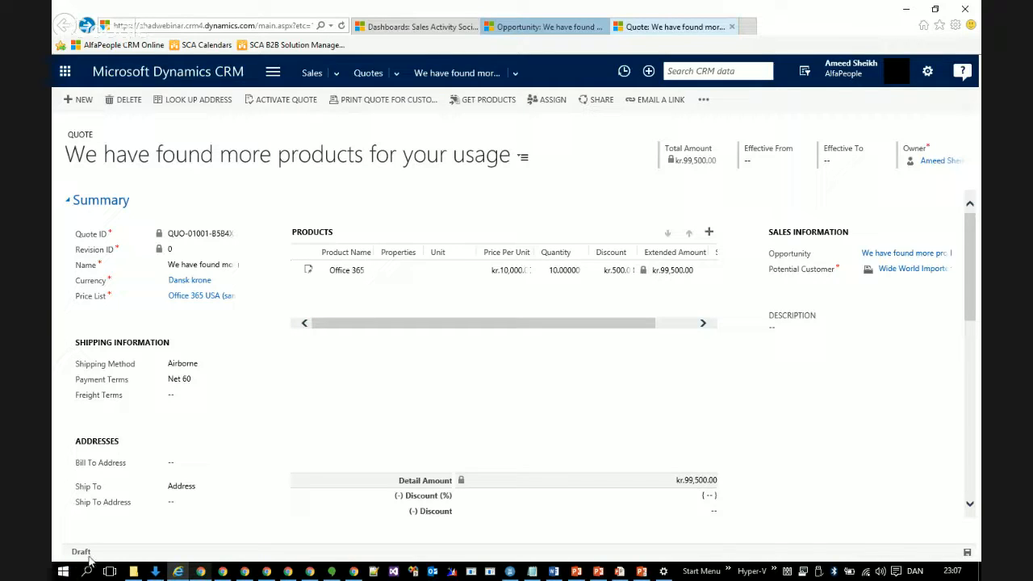
Activate the draft quote
{"action": "left_click", "coordinate": [290, 100]}
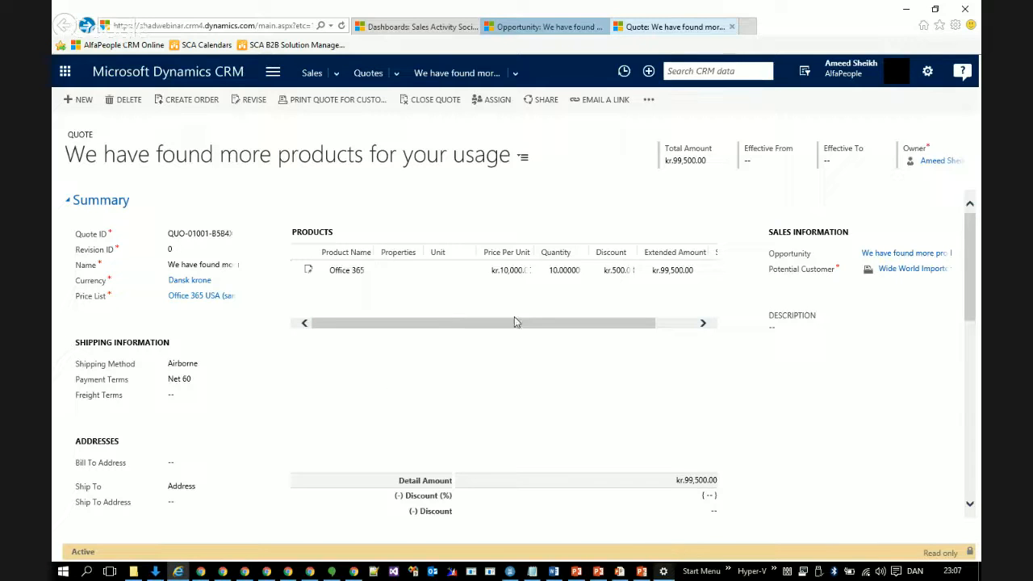
{"action": "left_click_drag", "start_coordinate": [525, 325], "coordinate": [421, 327]}
Start a phone call activity on the quote with the description "I am sending this quote to you, by end of day. Please have a look"
{"action": "scroll", "coordinate": [224, 470], "scroll_direction": "down", "scroll_amount": 5}
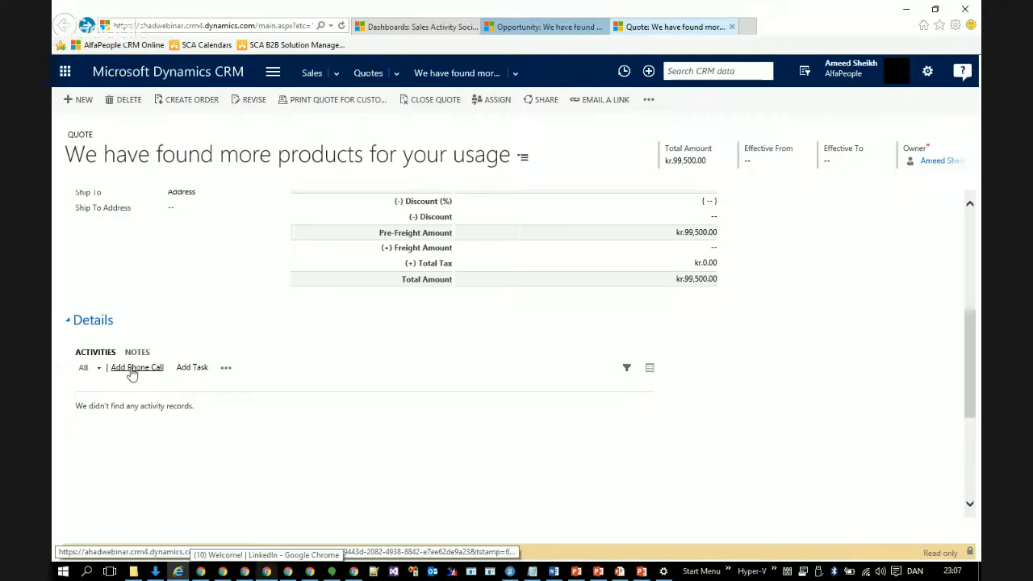
{"action": "left_click", "coordinate": [134, 370]}
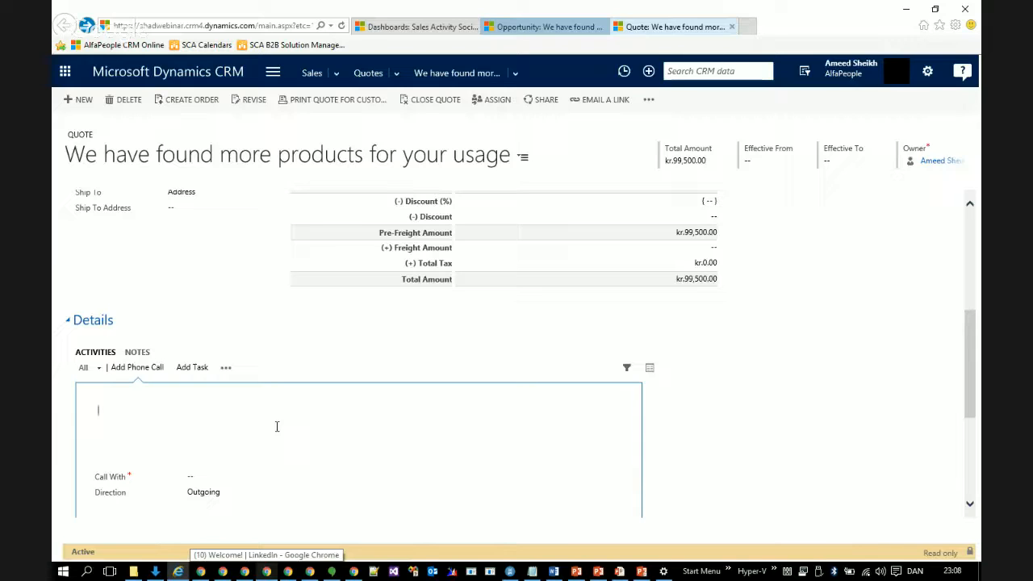
{"action": "type", "text": "I am sending "}
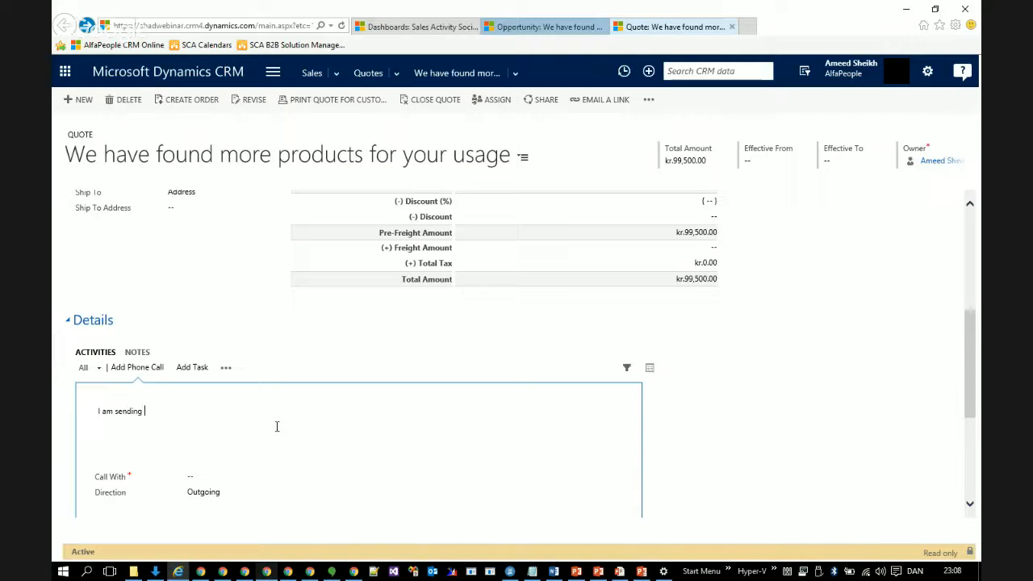
{"action": "type", "text": "this c"}
{"action": "type", "text": "uite"}
{"action": "key", "text": "BackSpace"}
{"action": "key", "text": "BackSpace"}
{"action": "key", "text": "BackSpace"}
{"action": "type", "text": "ote to you, by end of day. Pl"}
{"action": "type", "text": "ease have a look"}
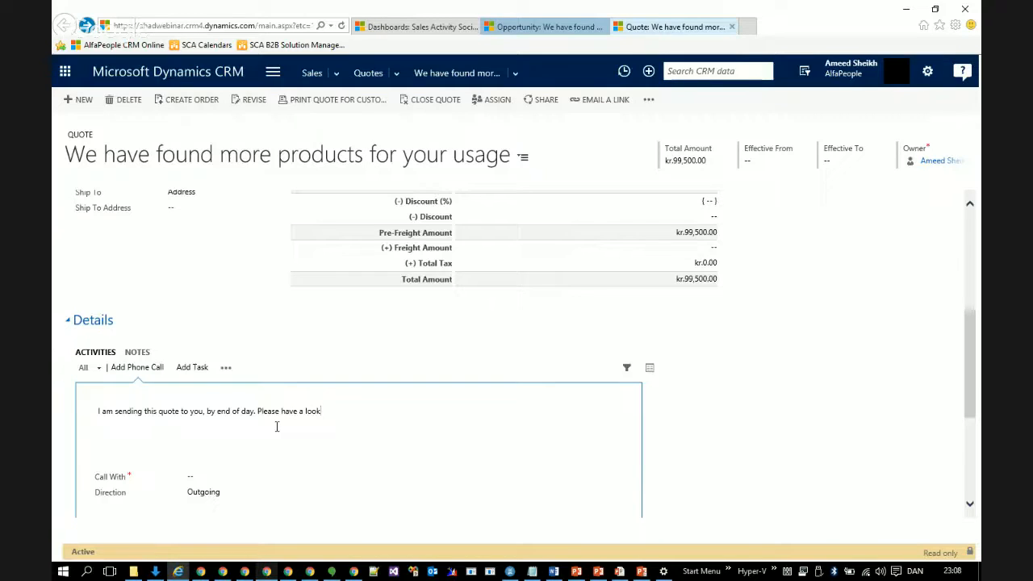
{"action": "scroll", "coordinate": [276, 427], "scroll_direction": "down", "scroll_amount": 3}
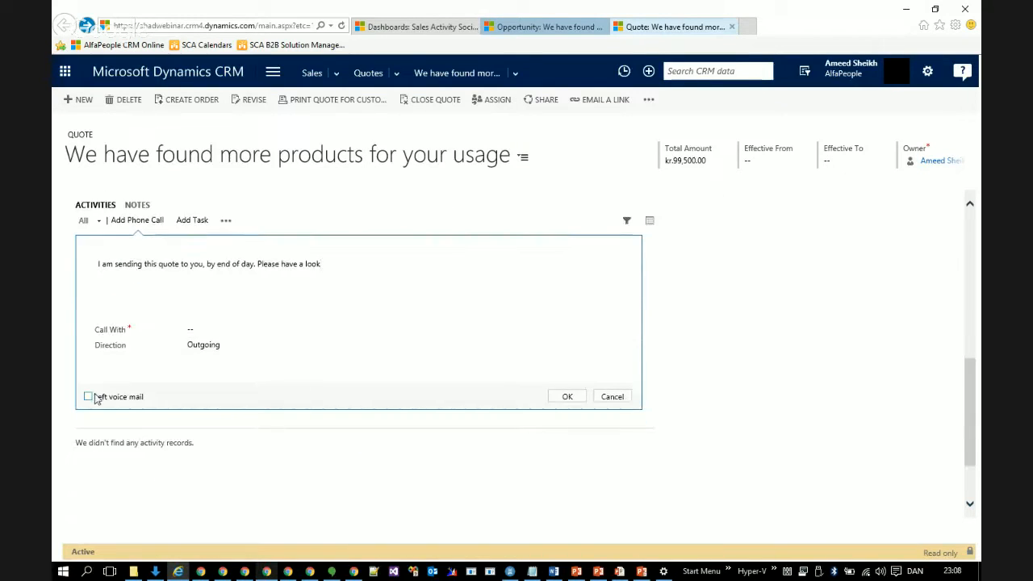
{"action": "left_click", "coordinate": [559, 396]}
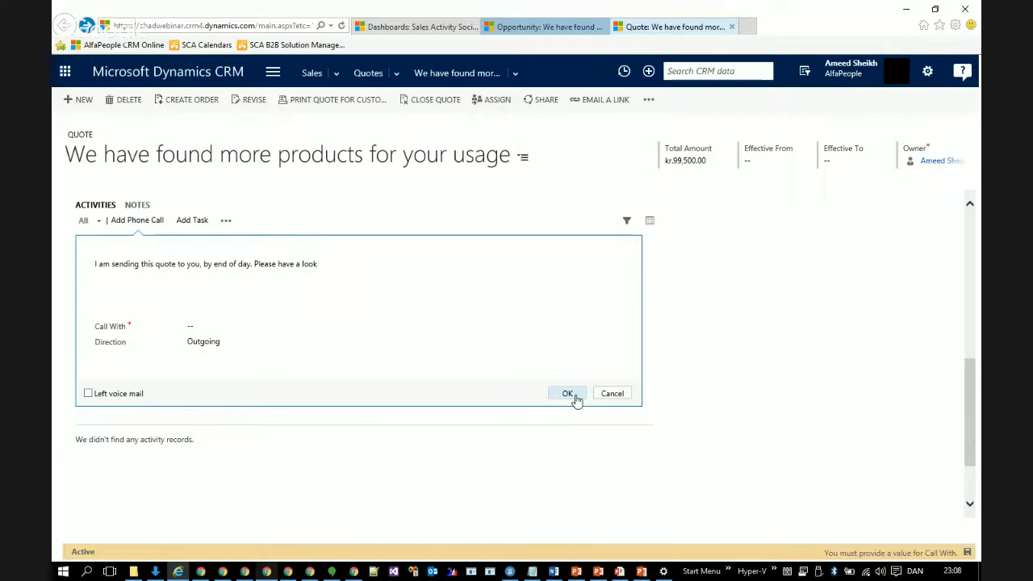
Find the customer's contact by first name for the phone call's Call With field and save the activity
{"action": "left_click", "coordinate": [605, 327]}
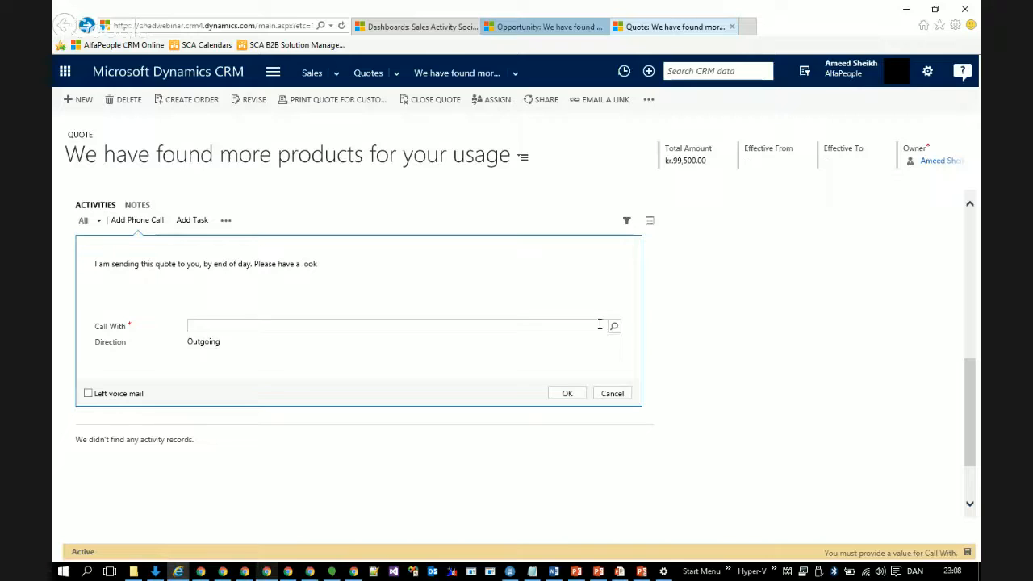
{"action": "left_click", "coordinate": [614, 326]}
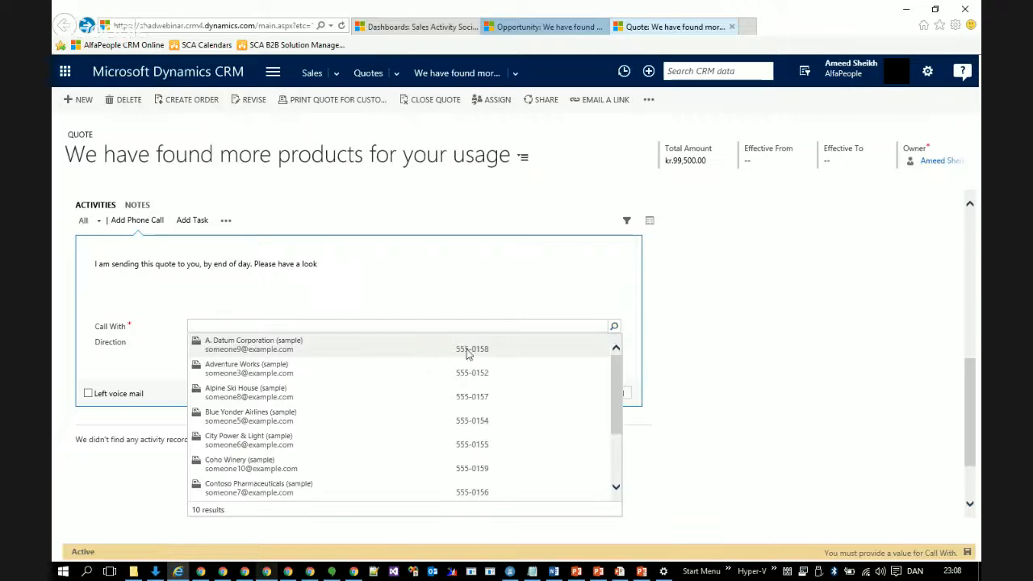
{"action": "left_click", "coordinate": [295, 327]}
{"action": "scroll", "coordinate": [687, 259], "scroll_direction": "up", "scroll_amount": 3}
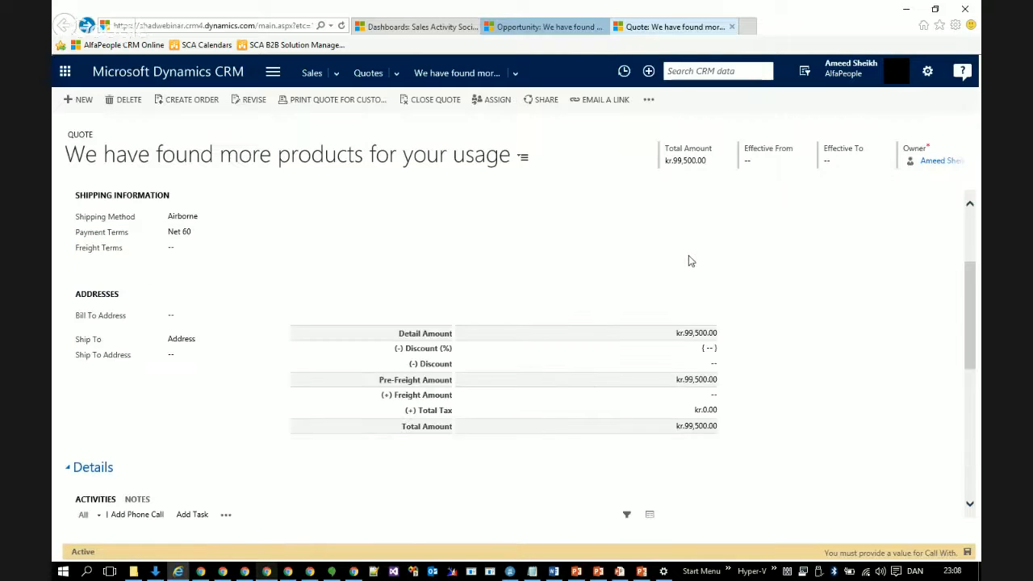
{"action": "scroll", "coordinate": [242, 295], "scroll_direction": "up", "scroll_amount": 2}
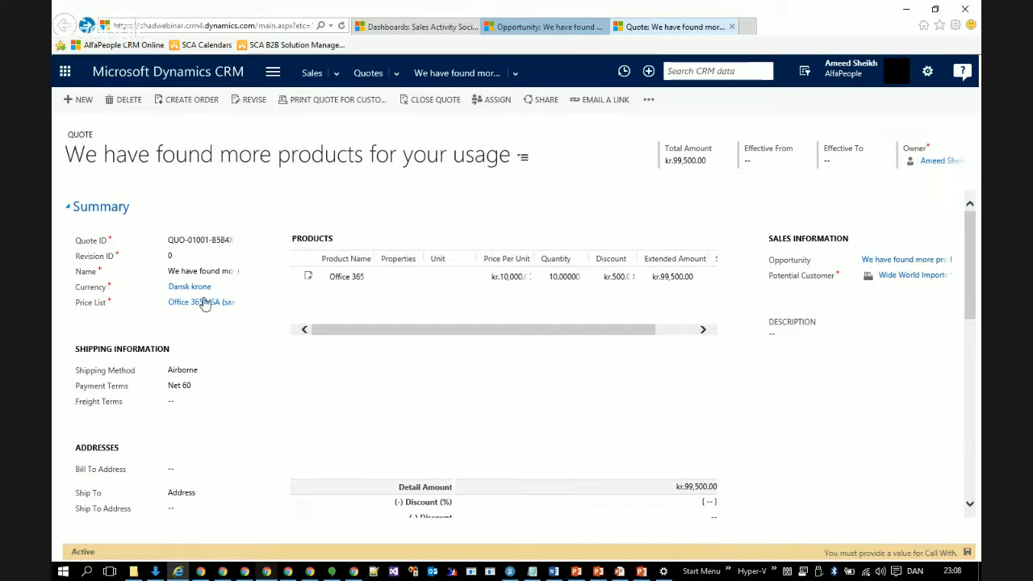
{"action": "scroll", "coordinate": [206, 299], "scroll_direction": "down", "scroll_amount": 3}
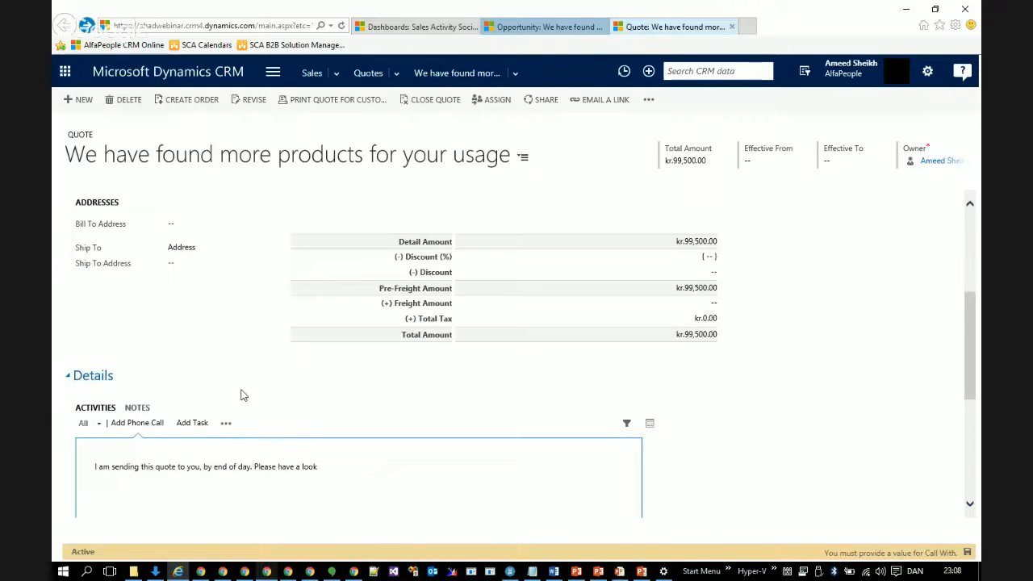
{"action": "scroll", "coordinate": [242, 399], "scroll_direction": "down", "scroll_amount": 3}
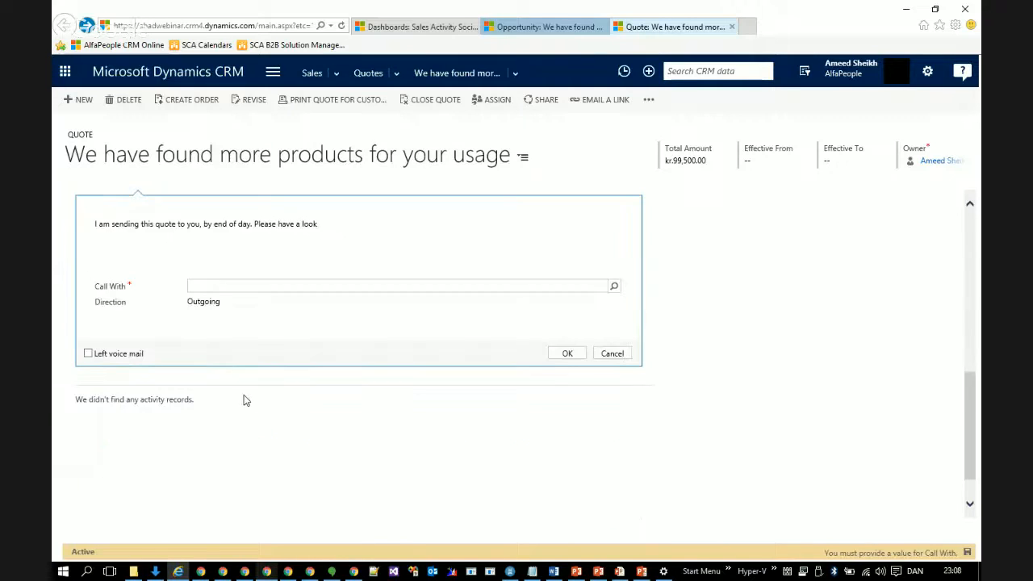
{"action": "left_click", "coordinate": [240, 294]}
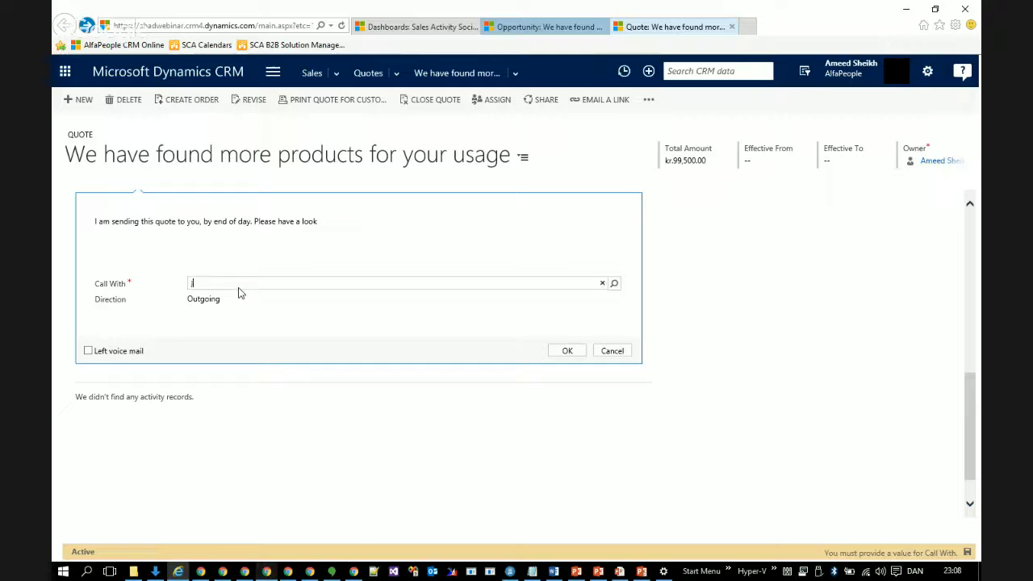
{"action": "type", "text": "jim"}
{"action": "left_click", "coordinate": [239, 294]}
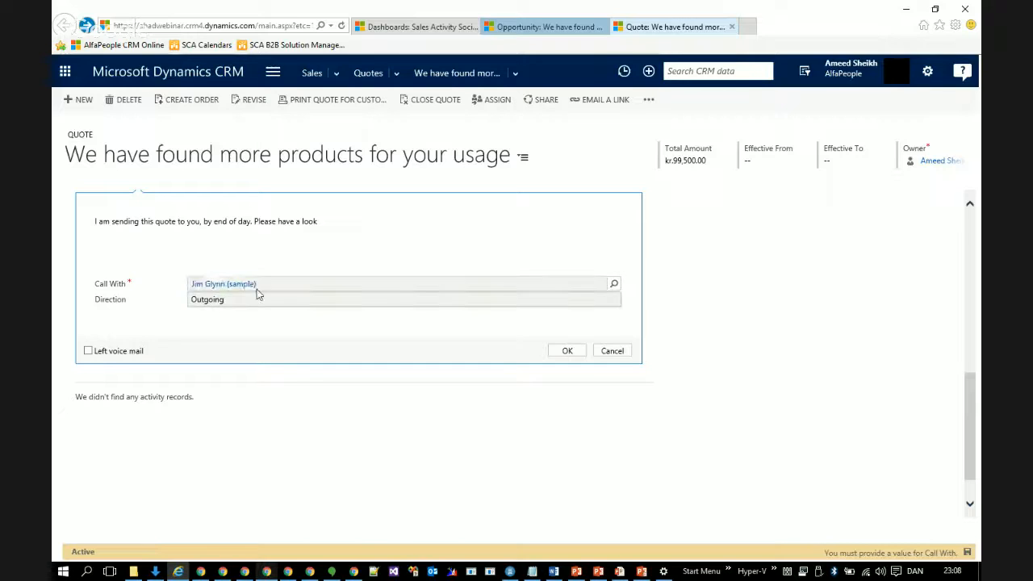
{"action": "left_click", "coordinate": [568, 352]}
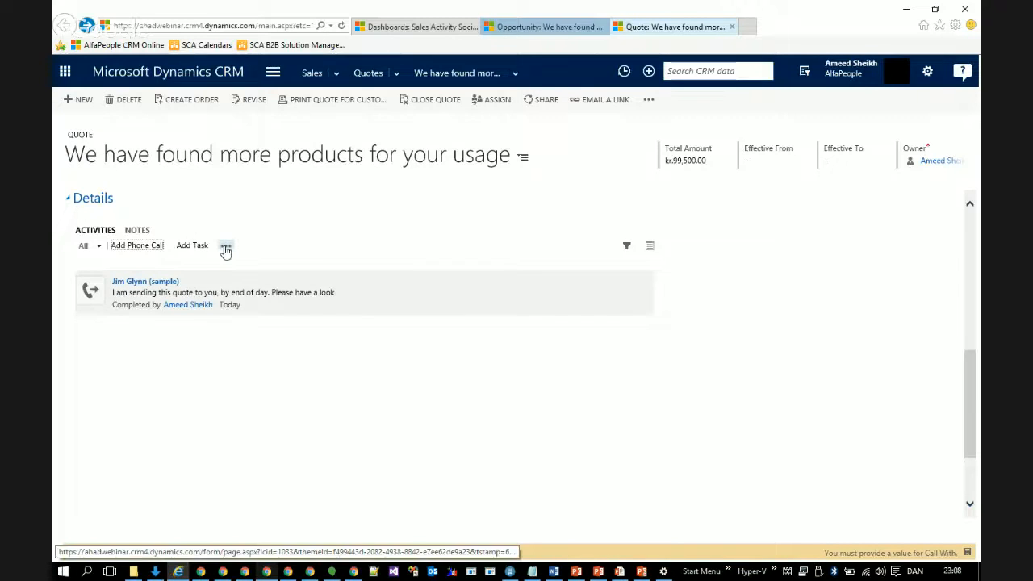
Examine the status reasons and revision options for closing the quote, and cancel without closing it
{"action": "scroll", "coordinate": [224, 251], "scroll_direction": "up", "scroll_amount": 8}
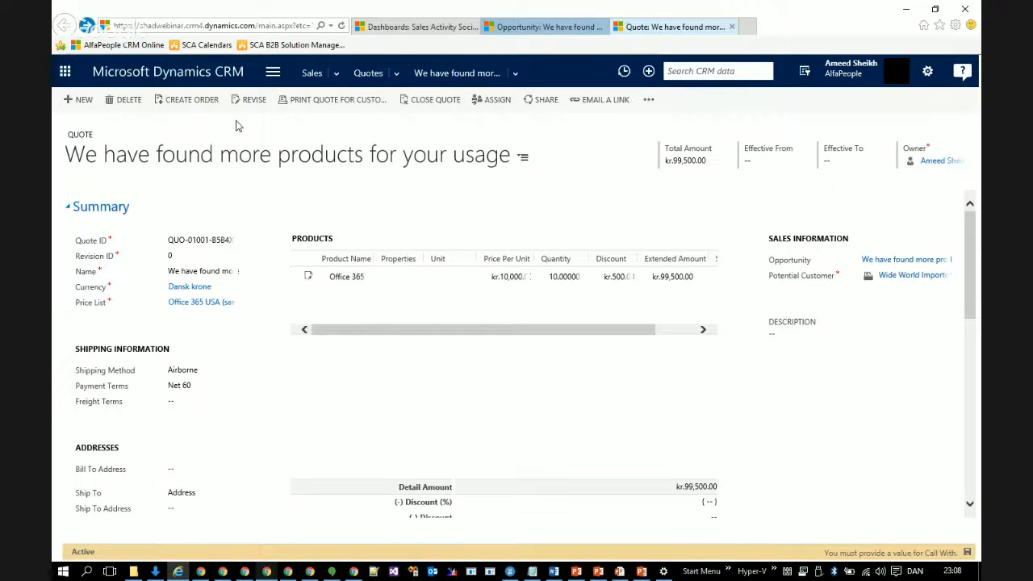
{"action": "scroll", "coordinate": [224, 407], "scroll_direction": "down", "scroll_amount": 4}
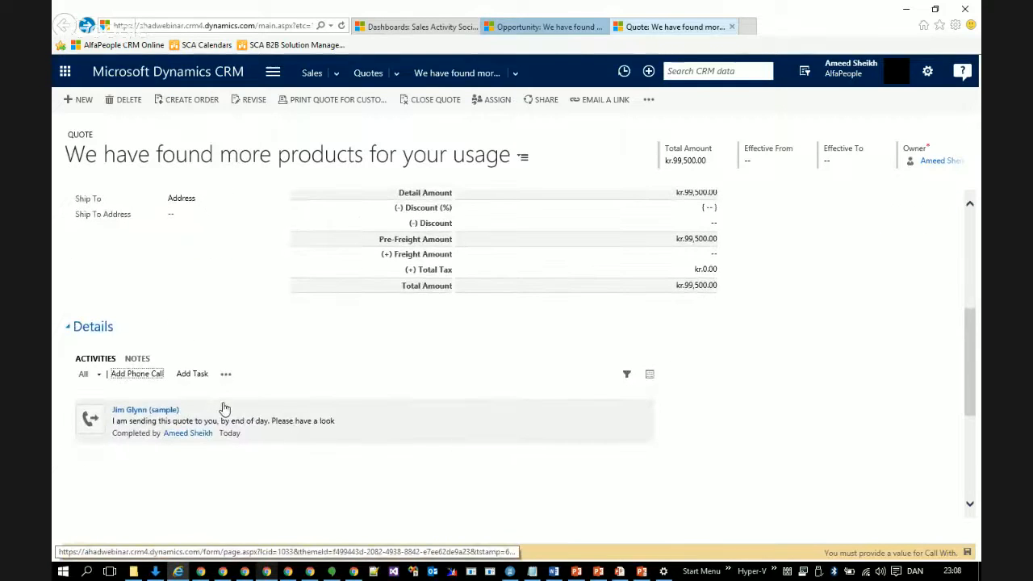
{"action": "scroll", "coordinate": [221, 408], "scroll_direction": "up", "scroll_amount": 3}
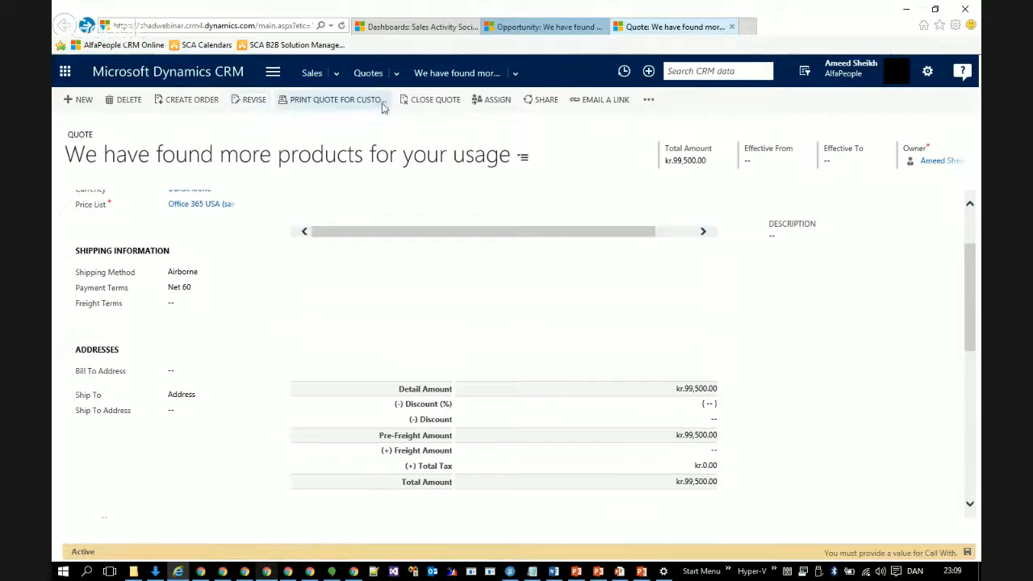
{"action": "left_click", "coordinate": [453, 106]}
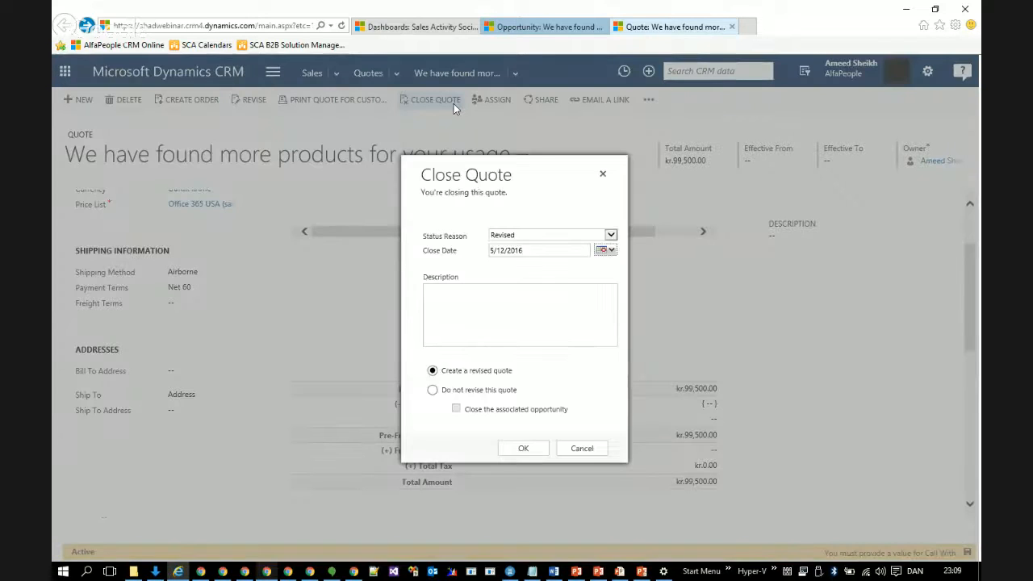
{"action": "left_click", "coordinate": [555, 238]}
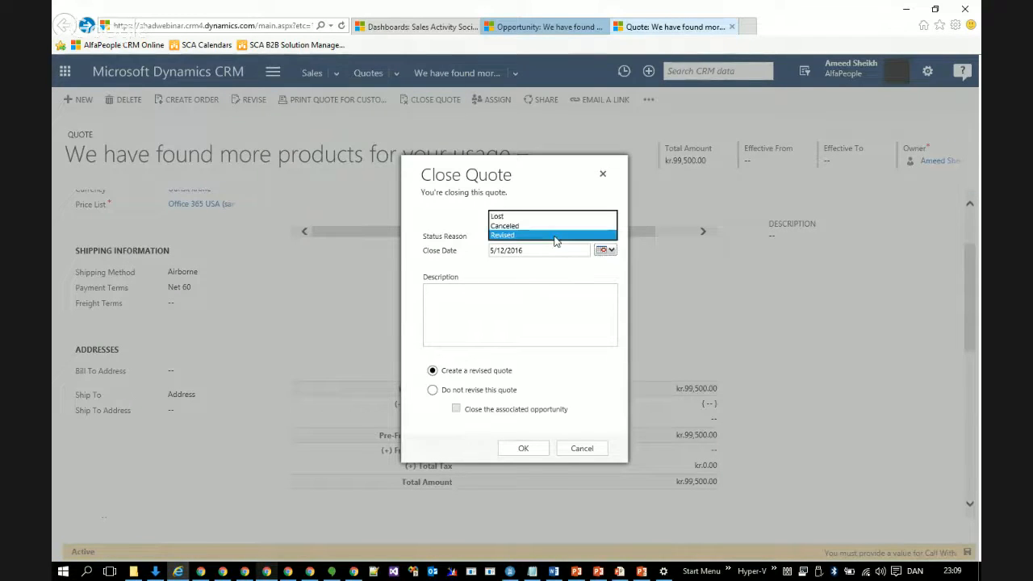
{"action": "left_click", "coordinate": [554, 235]}
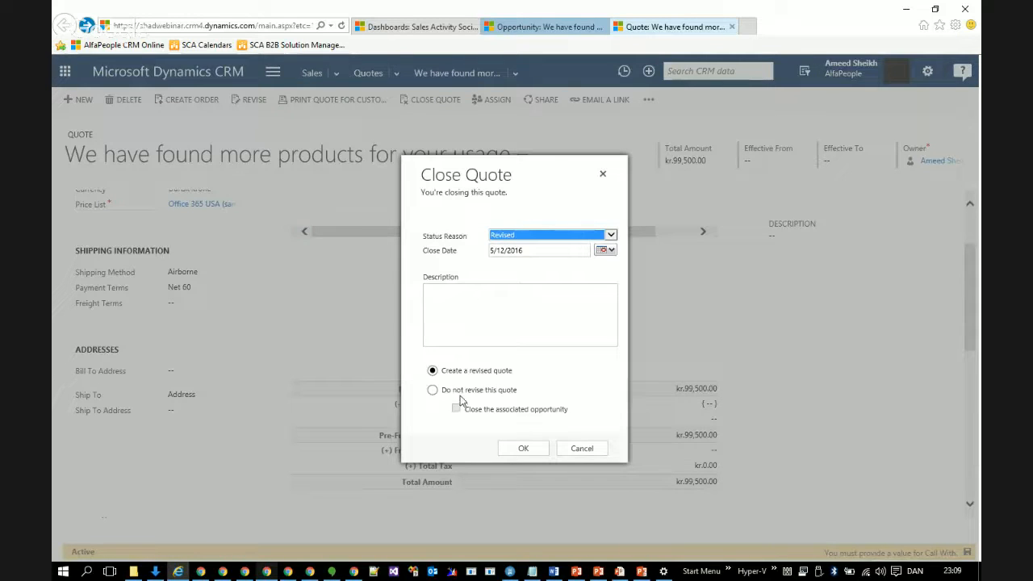
{"action": "left_click", "coordinate": [581, 449]}
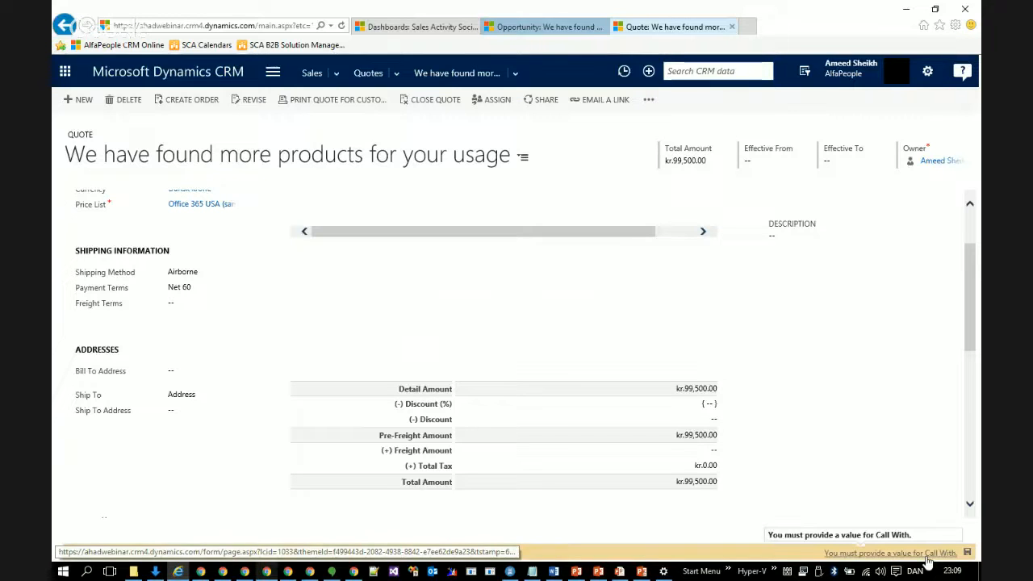
{"action": "scroll", "coordinate": [470, 380], "scroll_direction": "up", "scroll_amount": 3}
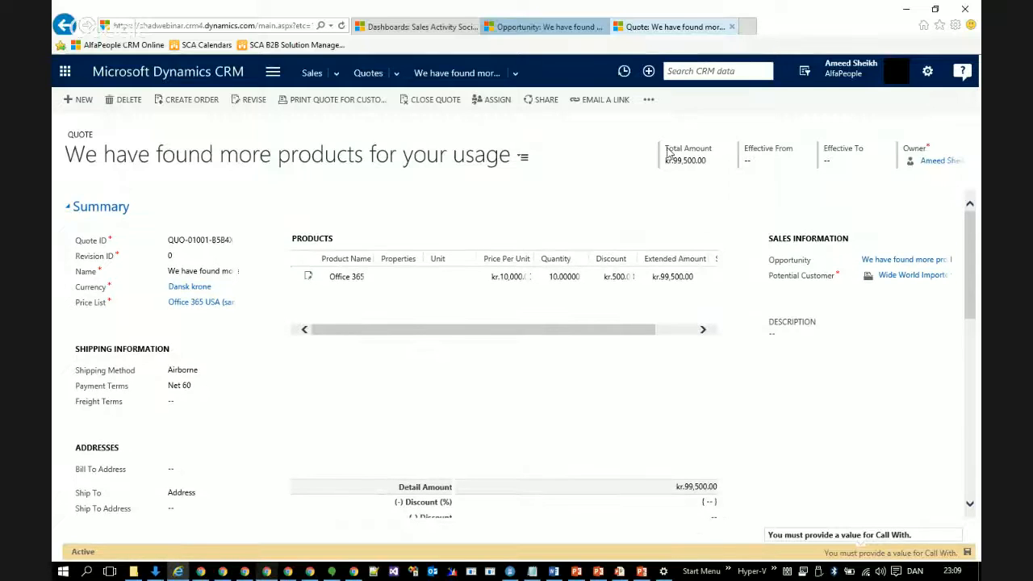
{"action": "left_click", "coordinate": [650, 101]}
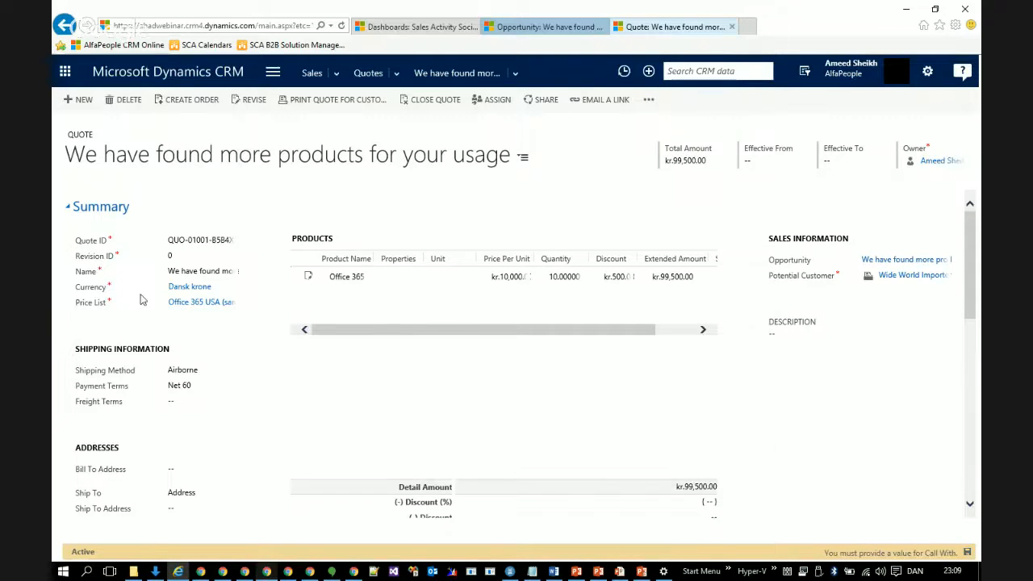
Examine the active quote's products, amount totals and logged activities
{"action": "scroll", "coordinate": [231, 396], "scroll_direction": "down", "scroll_amount": 3}
{"action": "scroll", "coordinate": [167, 468], "scroll_direction": "down", "scroll_amount": 1}
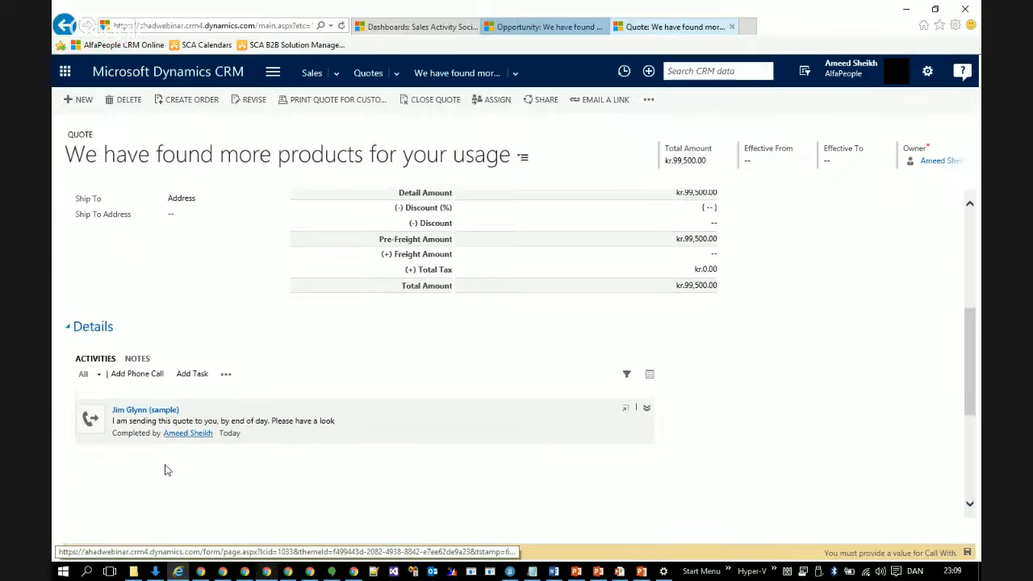
{"action": "scroll", "coordinate": [167, 468], "scroll_direction": "up", "scroll_amount": 2}
{"action": "scroll", "coordinate": [166, 471], "scroll_direction": "up", "scroll_amount": 3}
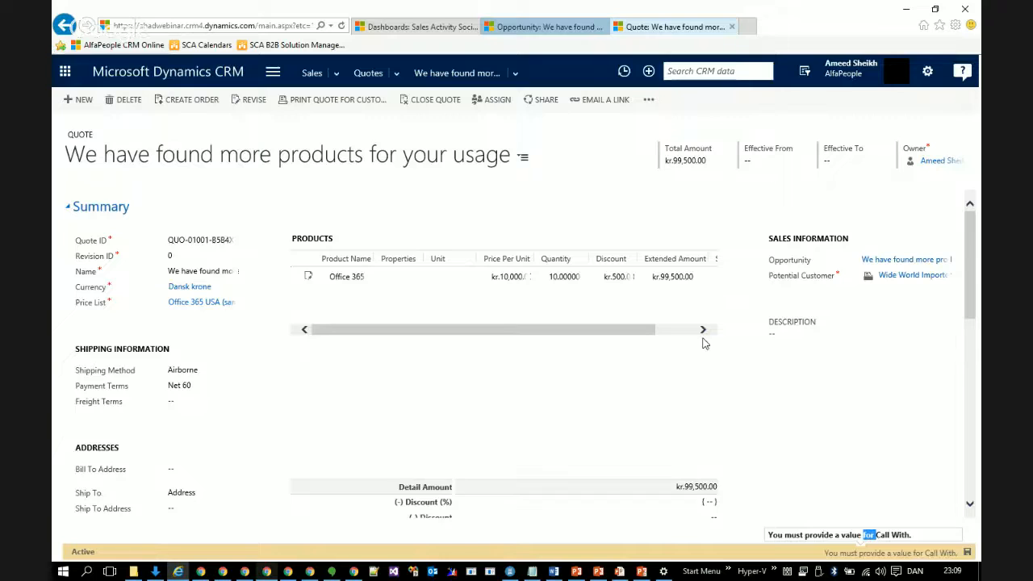
{"action": "scroll", "coordinate": [704, 343], "scroll_direction": "down", "scroll_amount": 3}
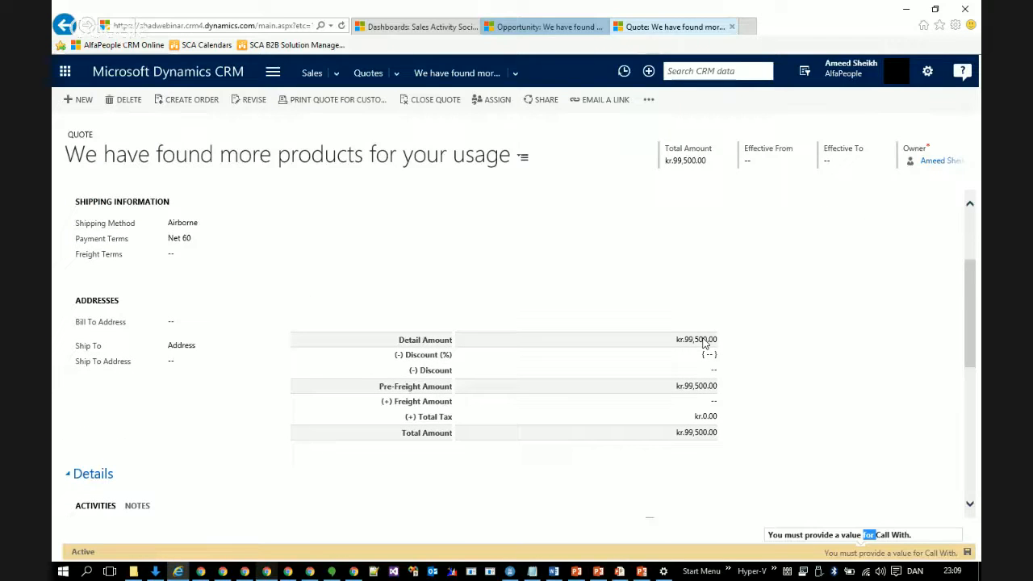
{"action": "scroll", "coordinate": [704, 343], "scroll_direction": "down", "scroll_amount": 2}
{"action": "scroll", "coordinate": [704, 343], "scroll_direction": "down", "scroll_amount": 5}
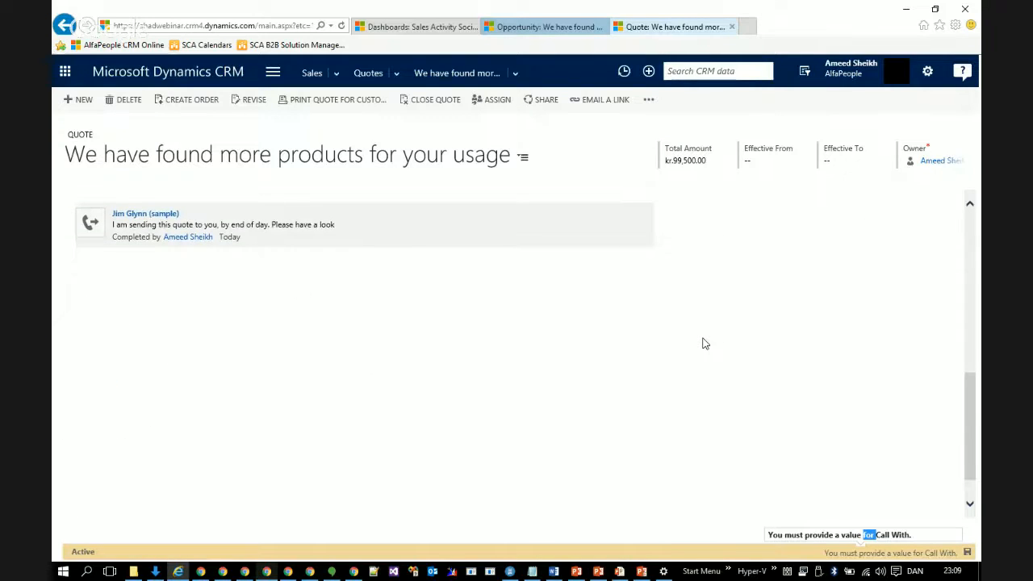
{"action": "scroll", "coordinate": [148, 218], "scroll_direction": "up", "scroll_amount": 9}
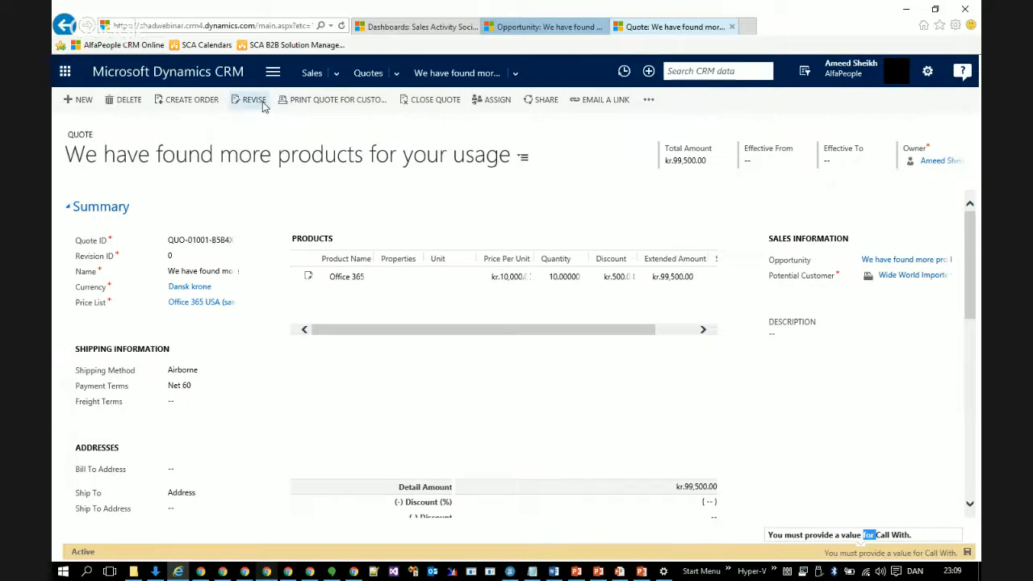
Close the quote with status reason Revised, without revising it, and choose to close the associated opportunity
{"action": "left_click", "coordinate": [425, 102]}
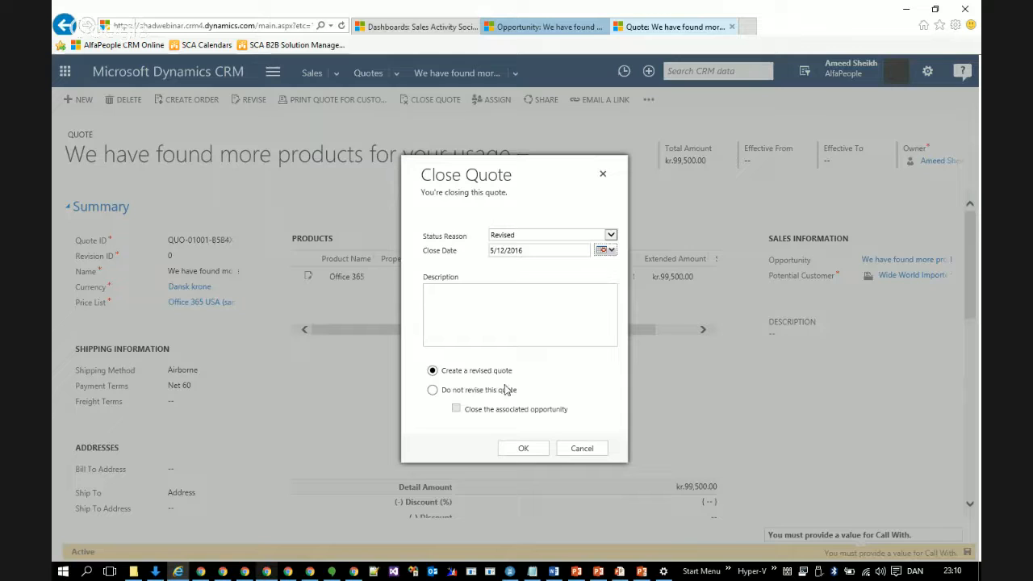
{"action": "left_click", "coordinate": [465, 393]}
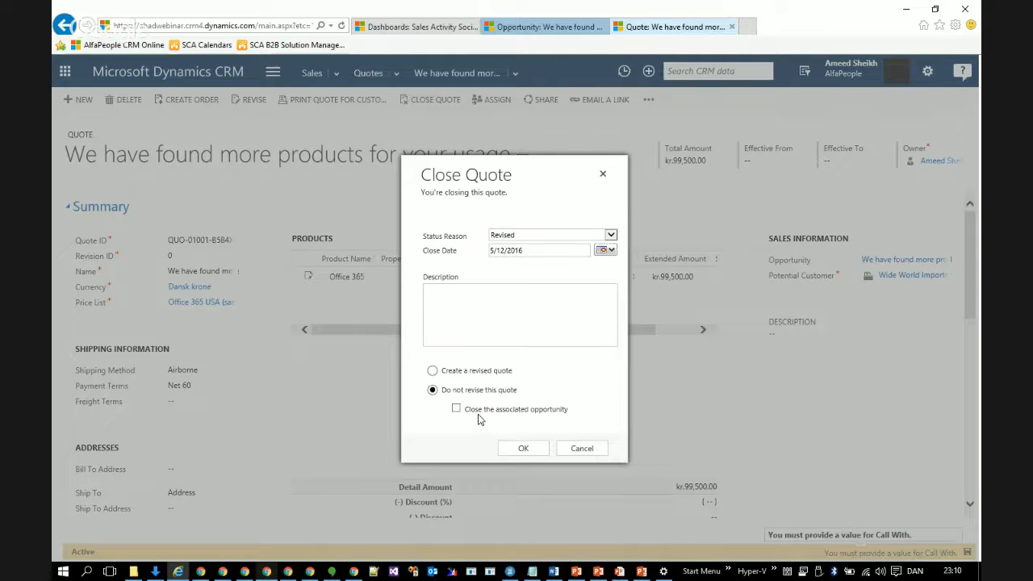
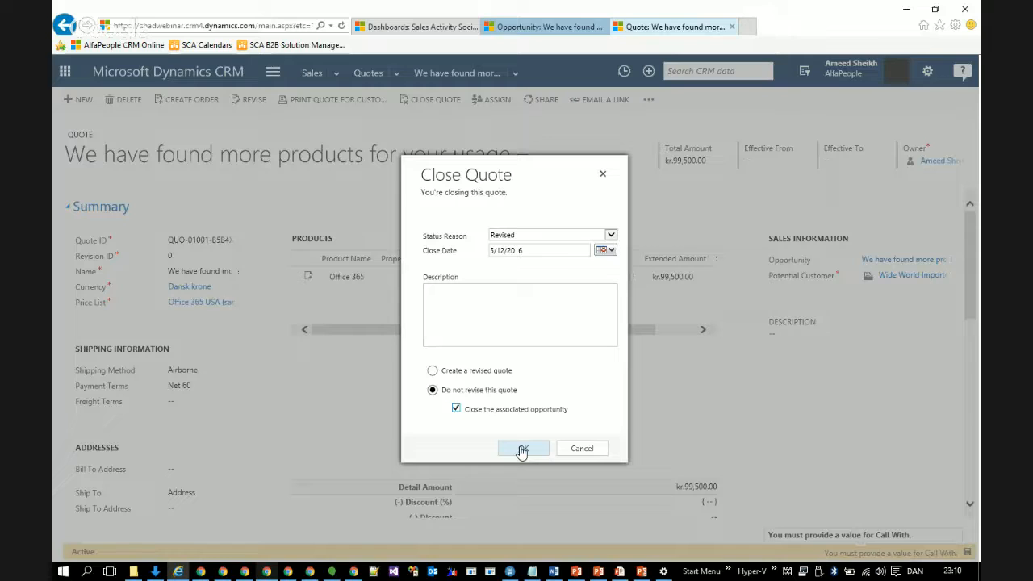
{"action": "left_click", "coordinate": [456, 409]}
{"action": "left_click", "coordinate": [480, 410]}
{"action": "left_click", "coordinate": [533, 449]}
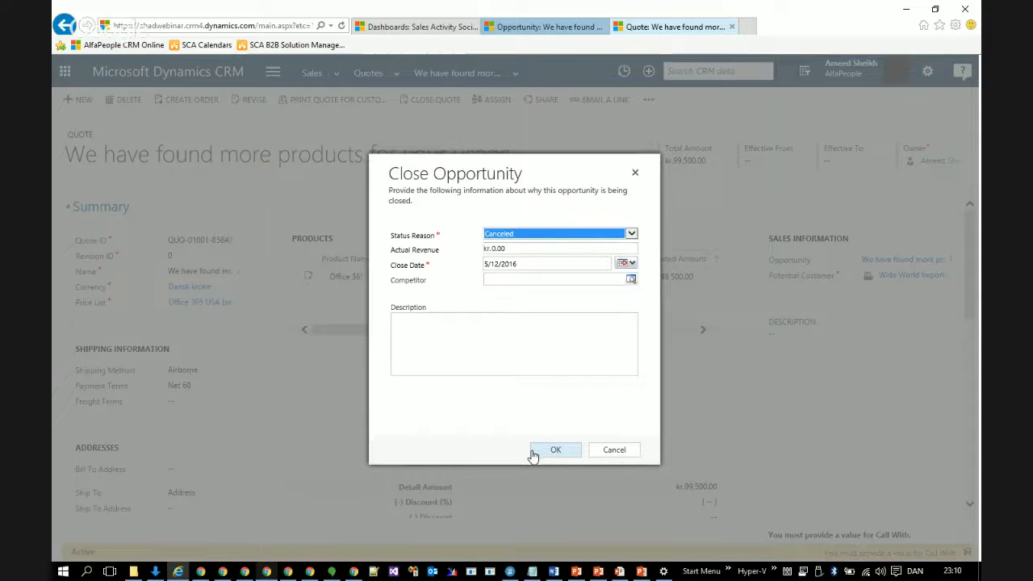
Close the associated opportunity with the status reason Out-Sold
{"action": "left_click", "coordinate": [553, 235]}
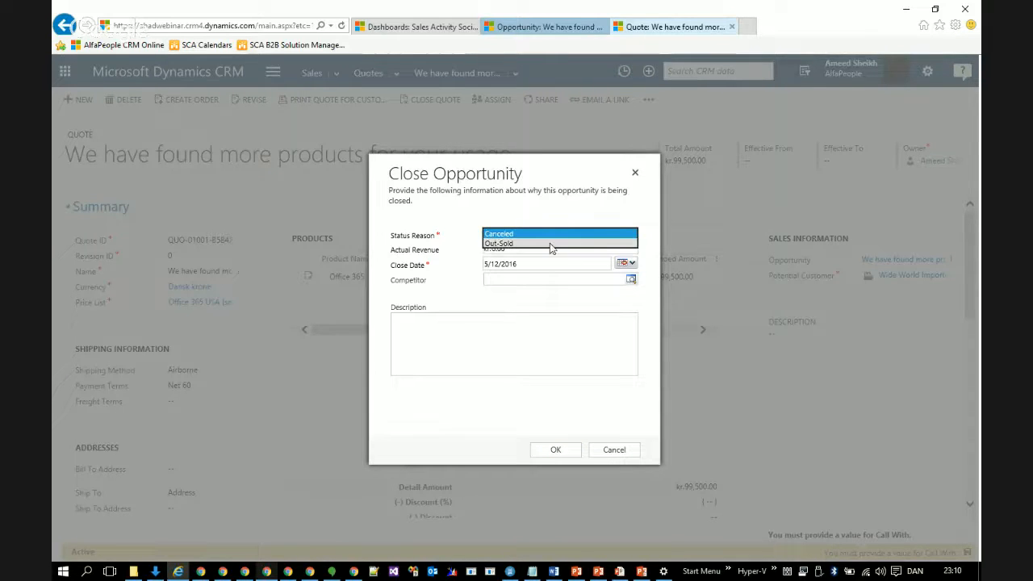
{"action": "left_click", "coordinate": [551, 245]}
{"action": "left_click", "coordinate": [551, 248]}
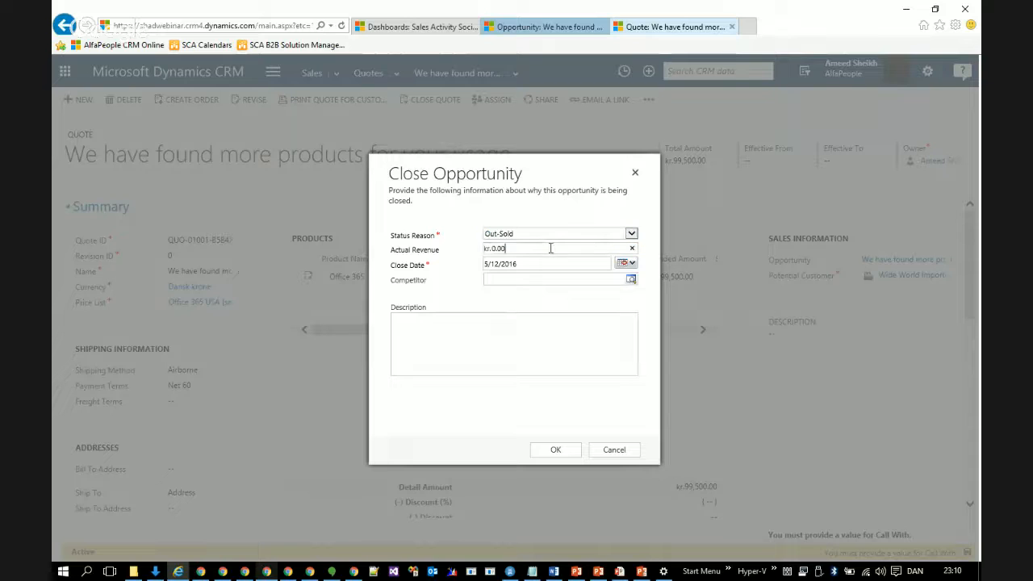
{"action": "double_click", "coordinate": [550, 248]}
{"action": "left_click", "coordinate": [557, 234]}
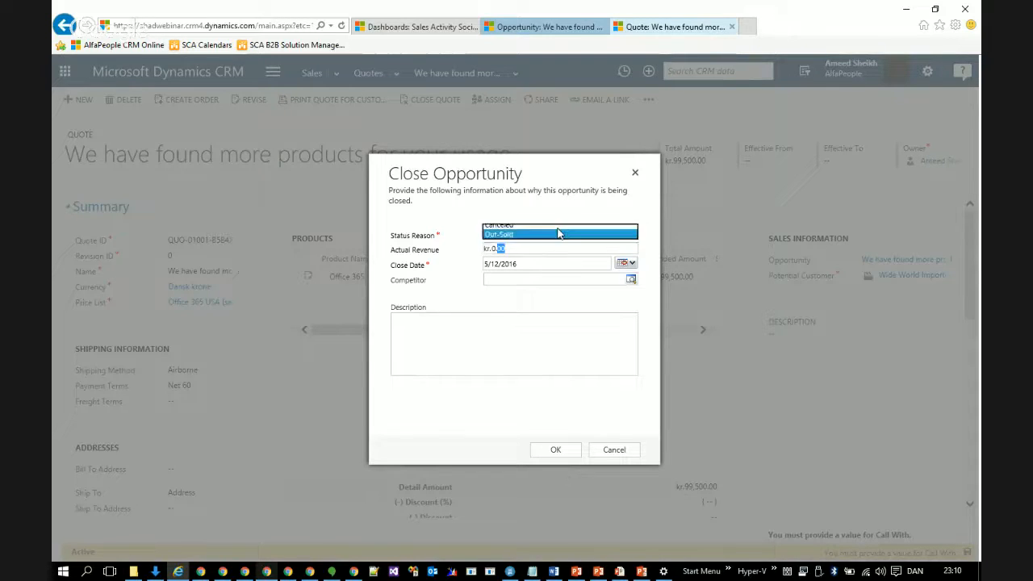
{"action": "left_click", "coordinate": [557, 234]}
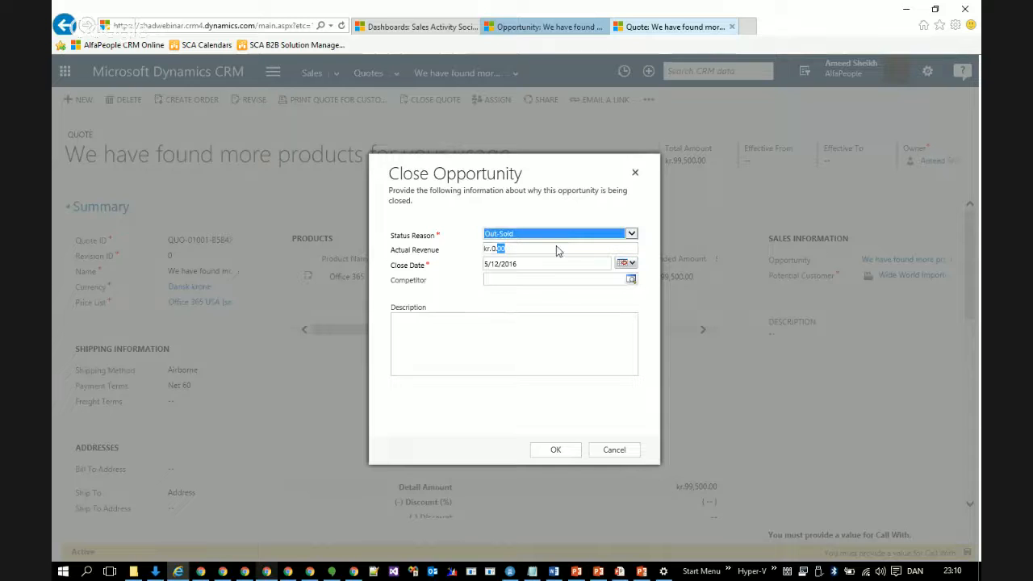
{"action": "left_click", "coordinate": [556, 450]}
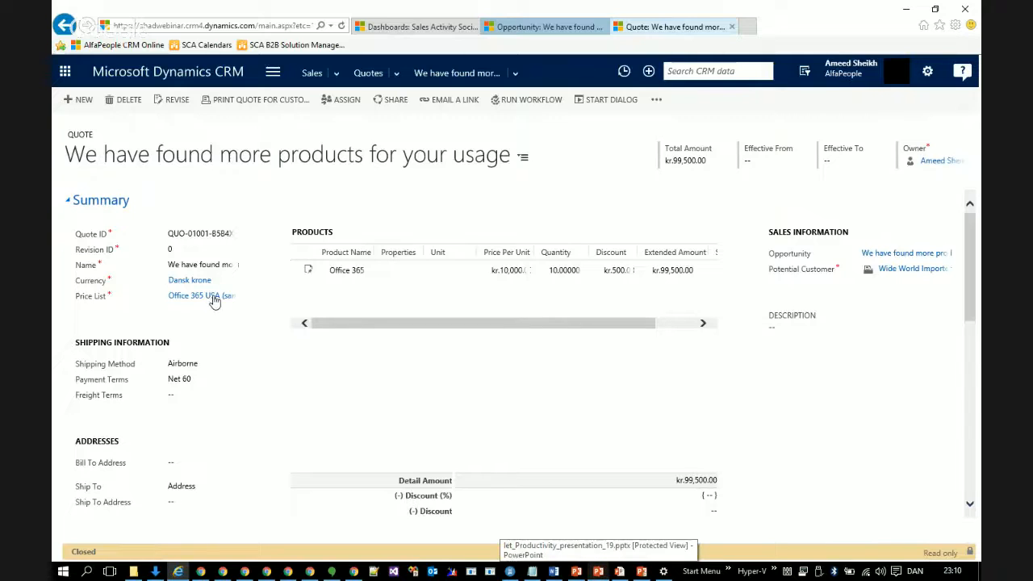
Reopen the opportunity linked to the closed quote and create a new quote under it
{"action": "left_click", "coordinate": [882, 257]}
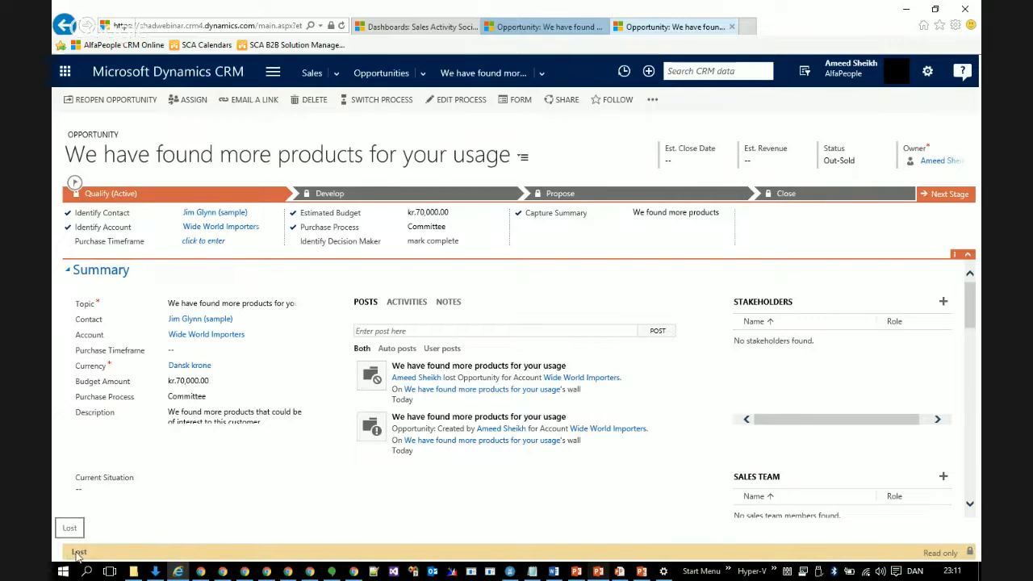
{"action": "left_click", "coordinate": [113, 105]}
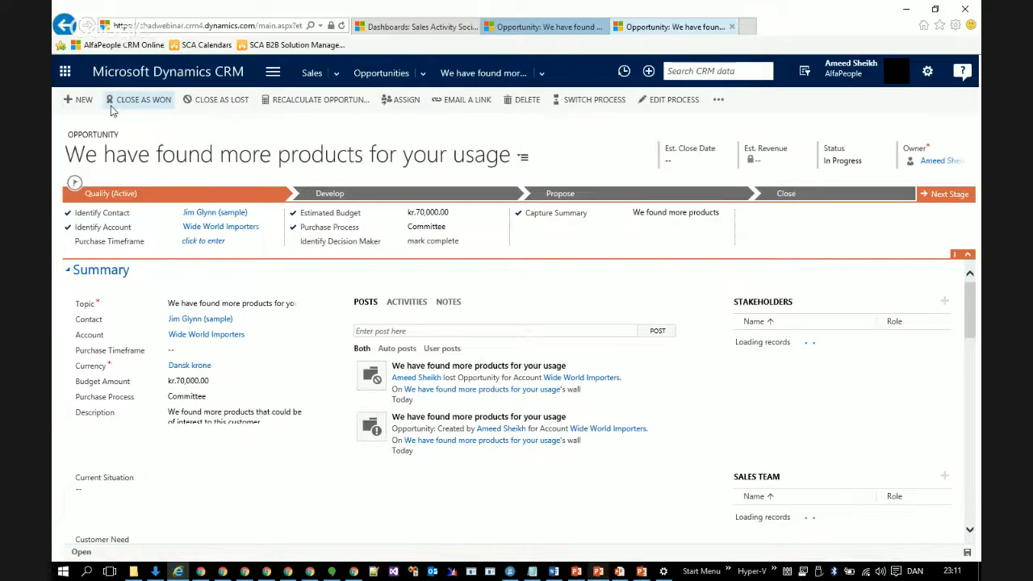
{"action": "scroll", "coordinate": [305, 440], "scroll_direction": "down", "scroll_amount": 10}
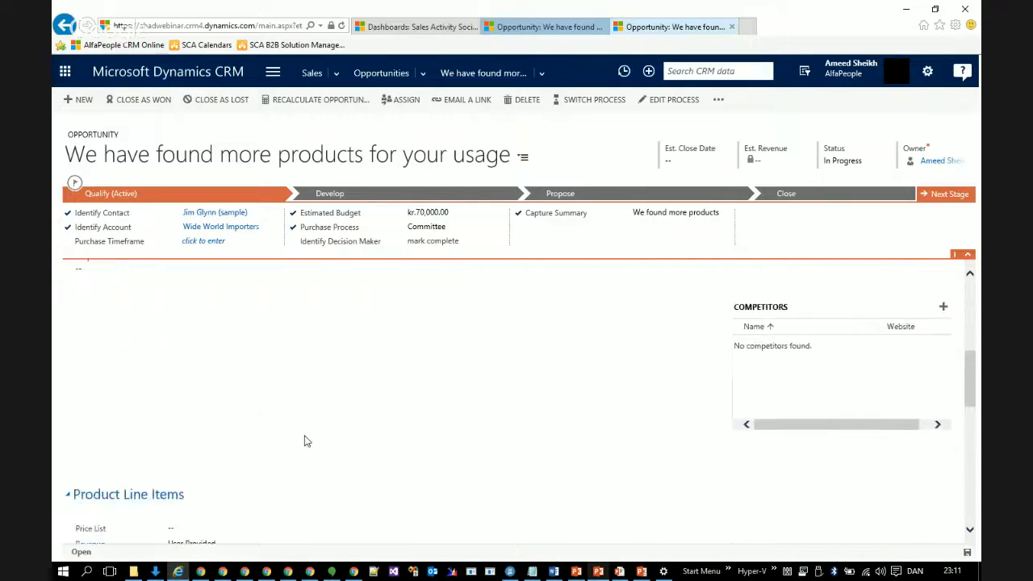
{"action": "scroll", "coordinate": [305, 440], "scroll_direction": "down", "scroll_amount": 3}
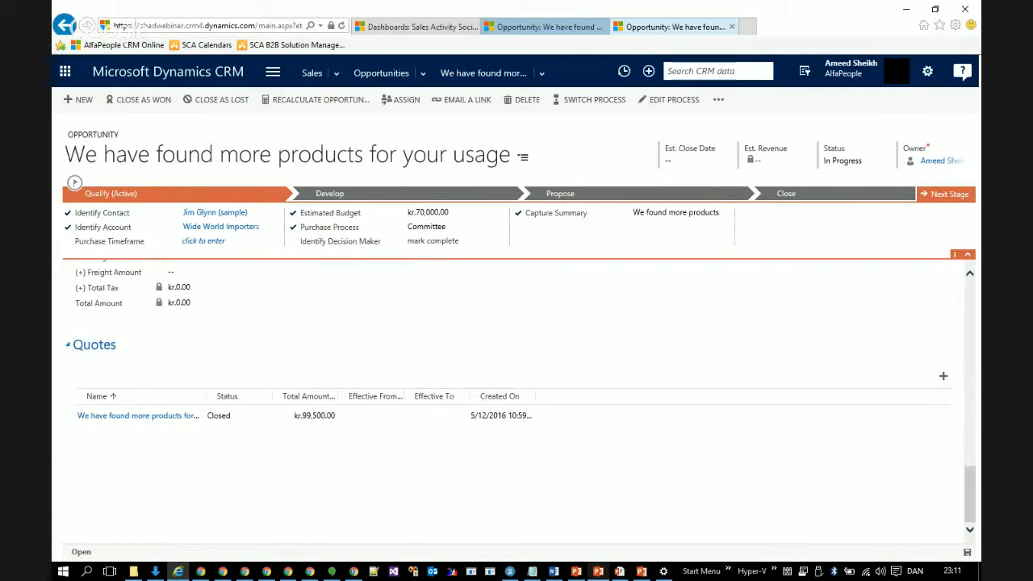
{"action": "left_click", "coordinate": [944, 379]}
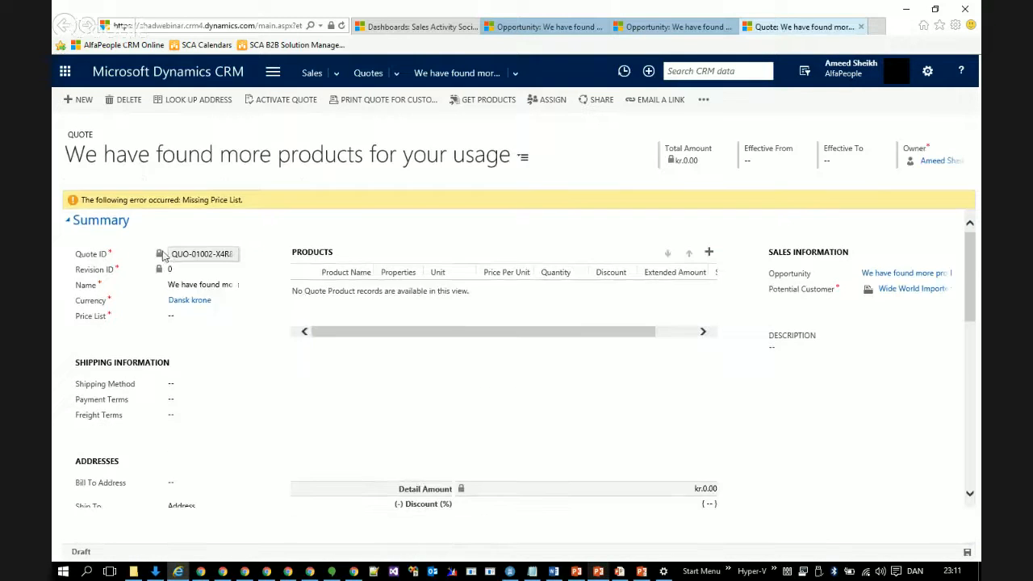
Set the new quote's price list to CRM Service USA (sample)
{"action": "left_click", "coordinate": [211, 320]}
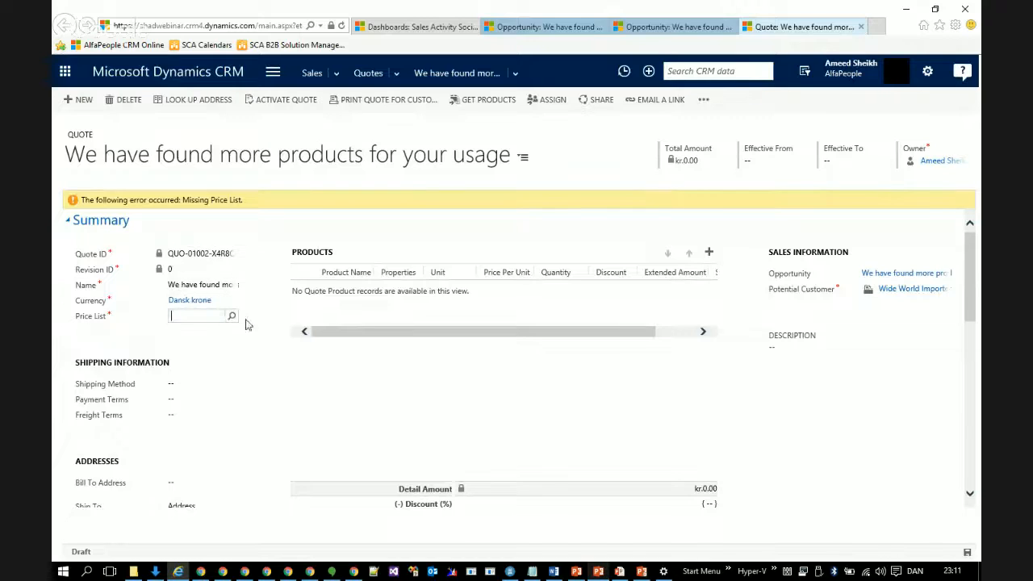
{"action": "left_click", "coordinate": [232, 318]}
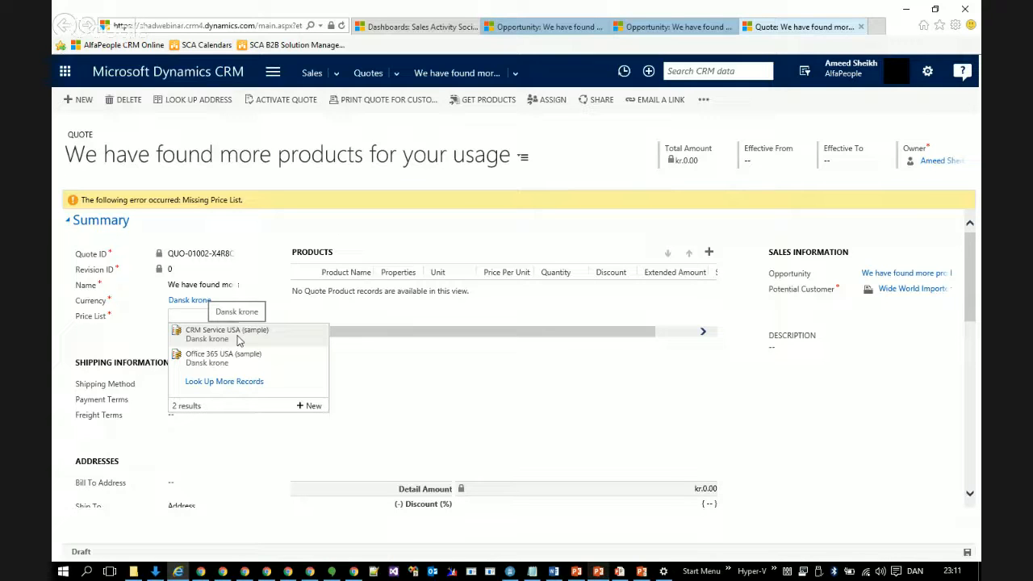
{"action": "left_click", "coordinate": [239, 341]}
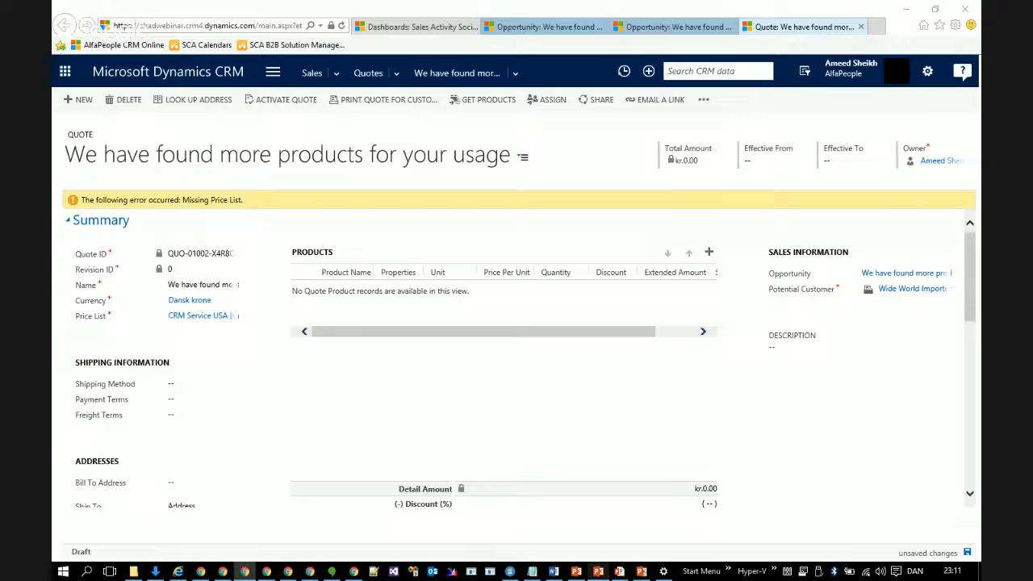
Look up an existing product for the new quote among All Product Price Lists
{"action": "left_click", "coordinate": [708, 252]}
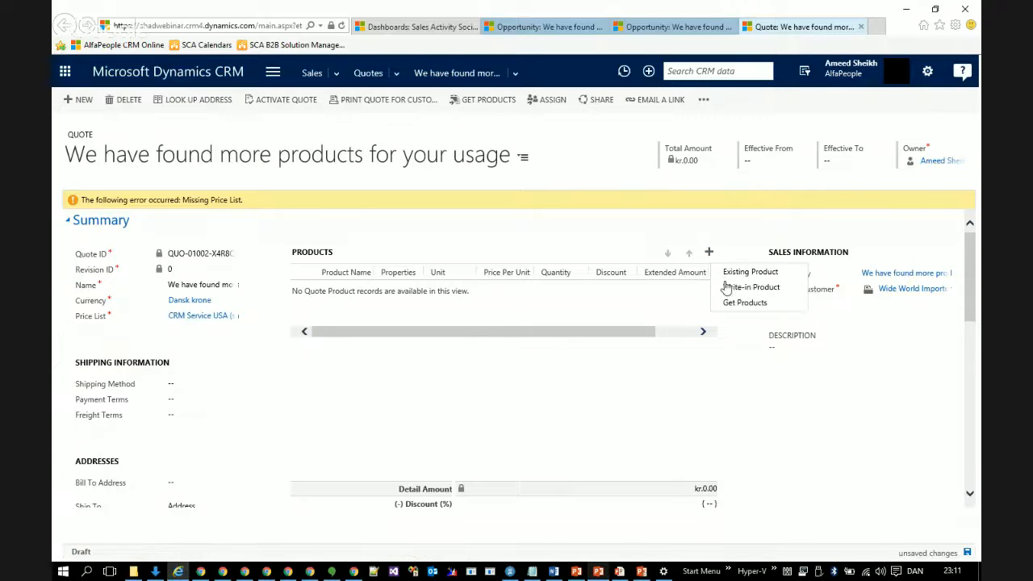
{"action": "left_click", "coordinate": [741, 272]}
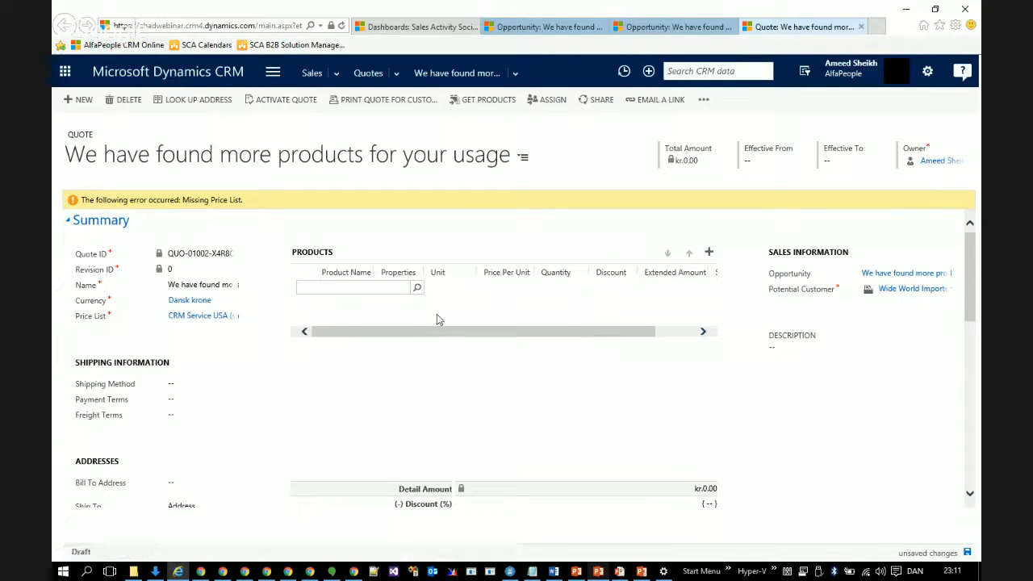
{"action": "left_click", "coordinate": [416, 288]}
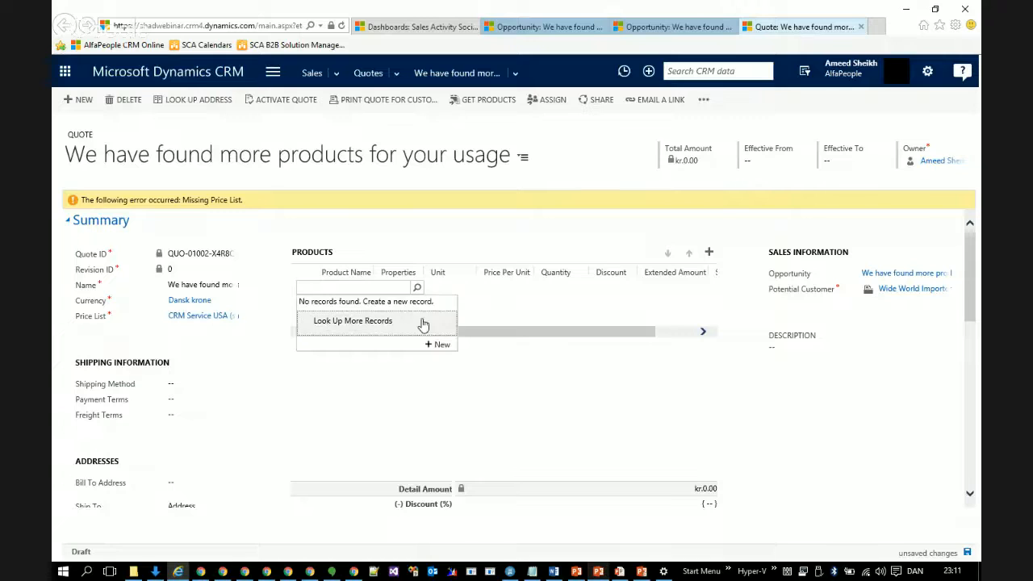
{"action": "left_click", "coordinate": [386, 322]}
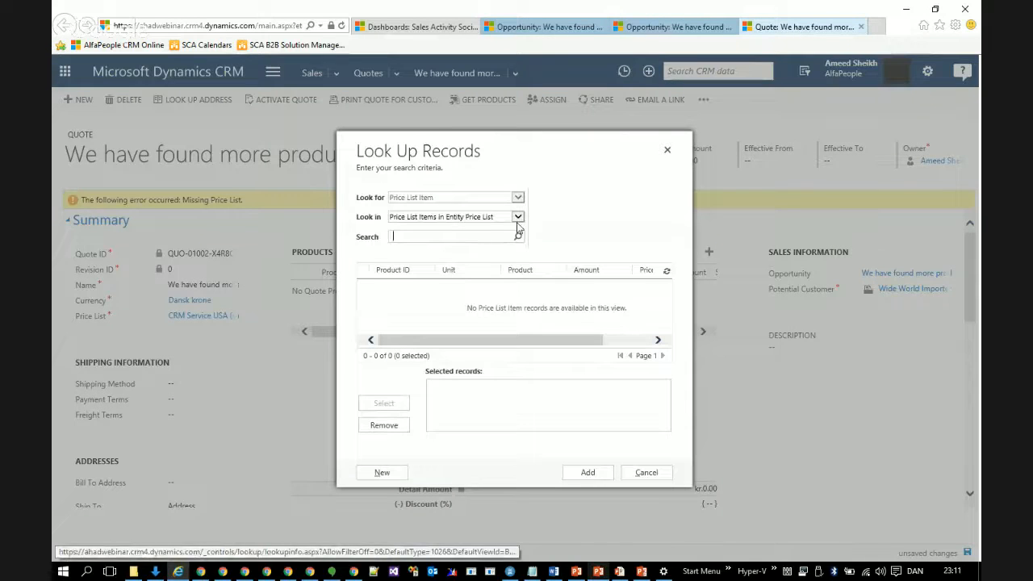
{"action": "left_click", "coordinate": [518, 217]}
{"action": "left_click", "coordinate": [481, 218]}
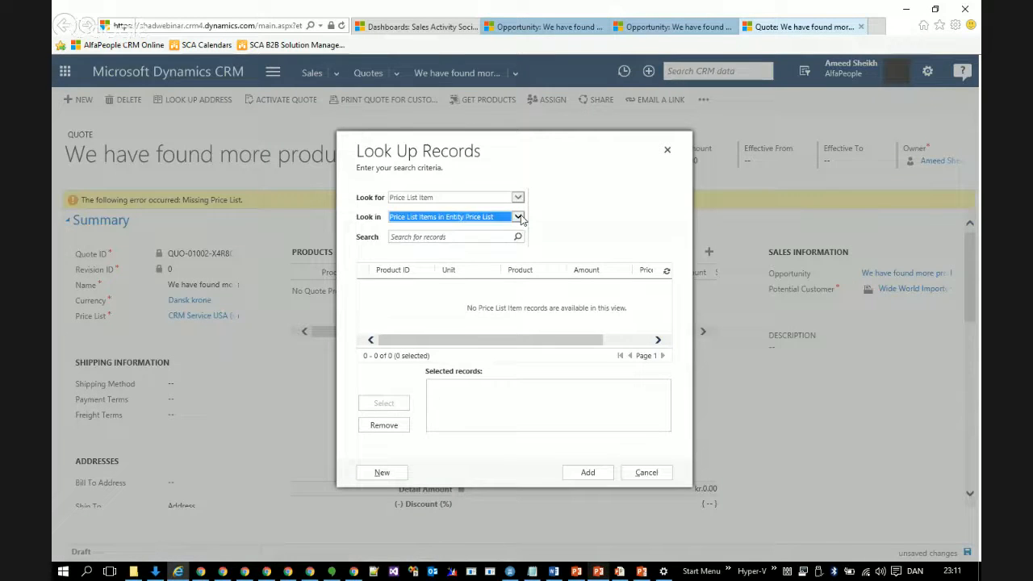
{"action": "left_click", "coordinate": [479, 218]}
{"action": "left_click", "coordinate": [448, 207]}
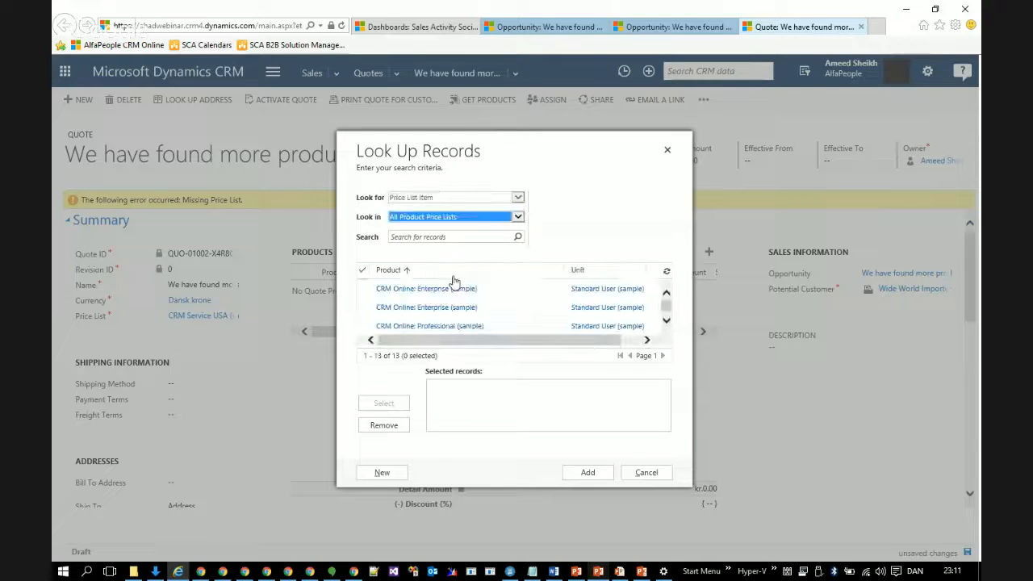
Try to add the first CRM Online: Enterprise (sample) item to the quote's products
{"action": "left_click", "coordinate": [445, 292]}
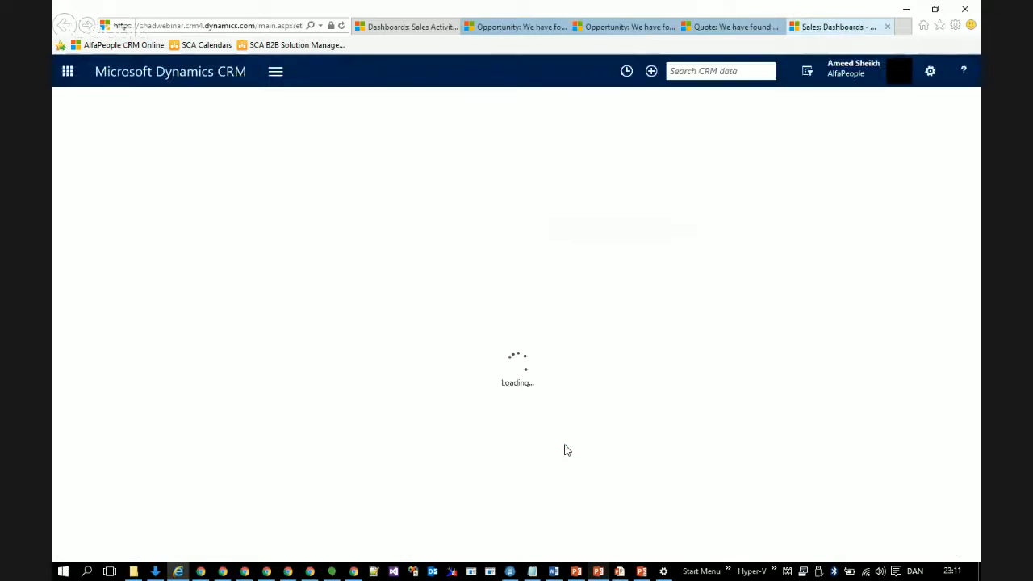
{"action": "left_click", "coordinate": [741, 28]}
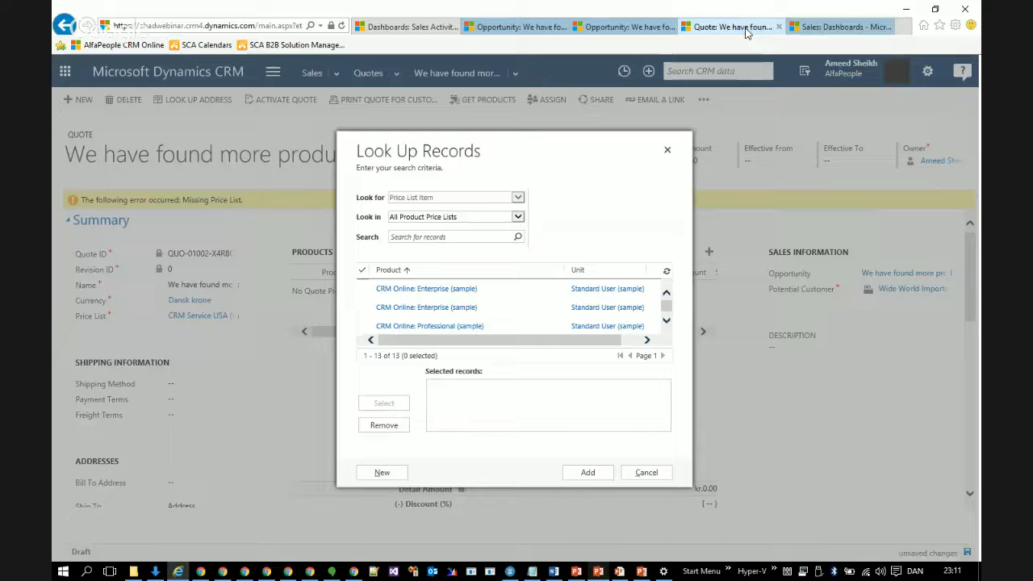
{"action": "left_click", "coordinate": [514, 289]}
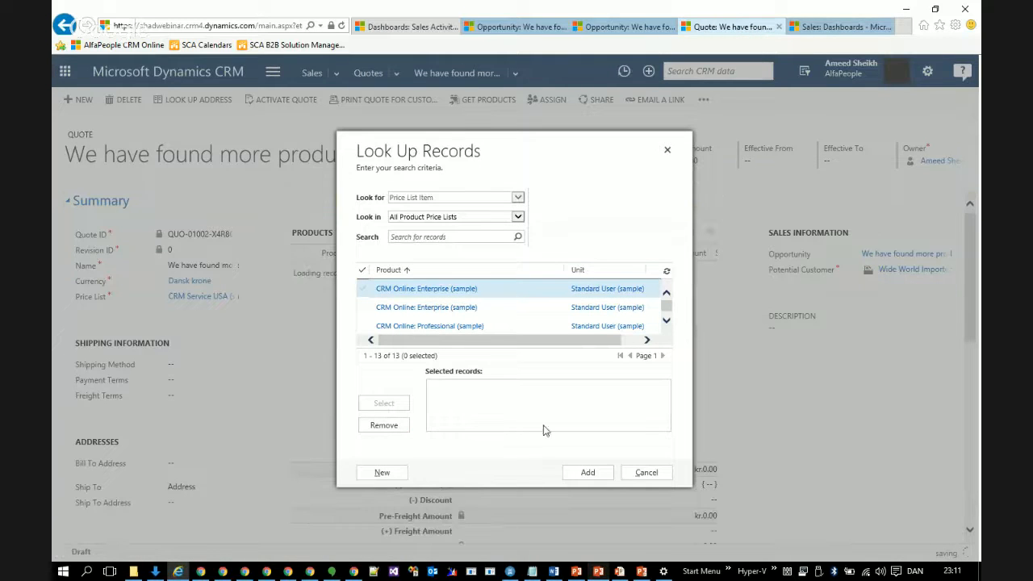
{"action": "left_click", "coordinate": [582, 474]}
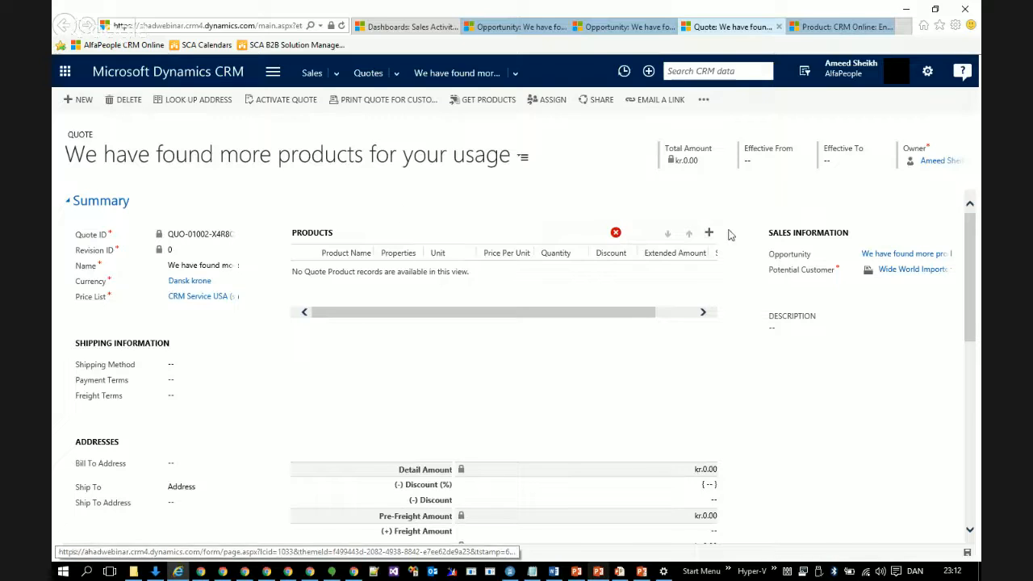
Add a write-in product named "1000 licenses of MS Office" to the quote's products
{"action": "left_click", "coordinate": [709, 233]}
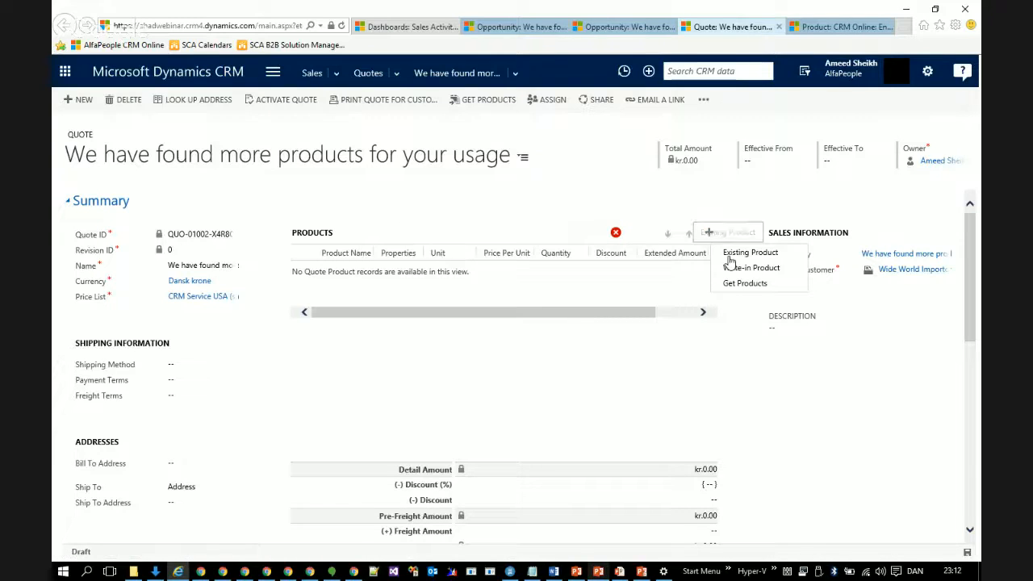
{"action": "left_click", "coordinate": [729, 255]}
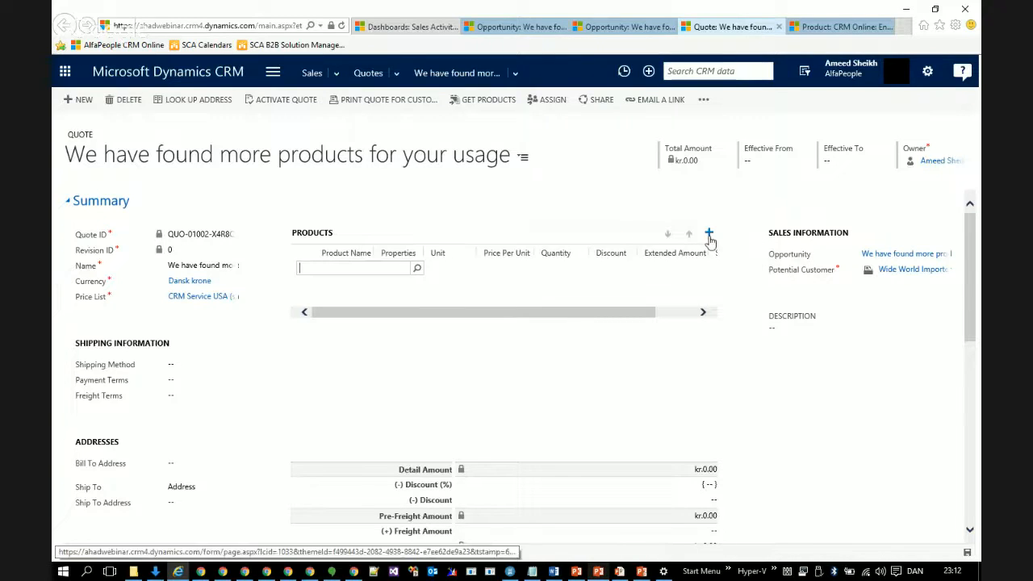
{"action": "left_click", "coordinate": [710, 235]}
{"action": "left_click", "coordinate": [729, 267]}
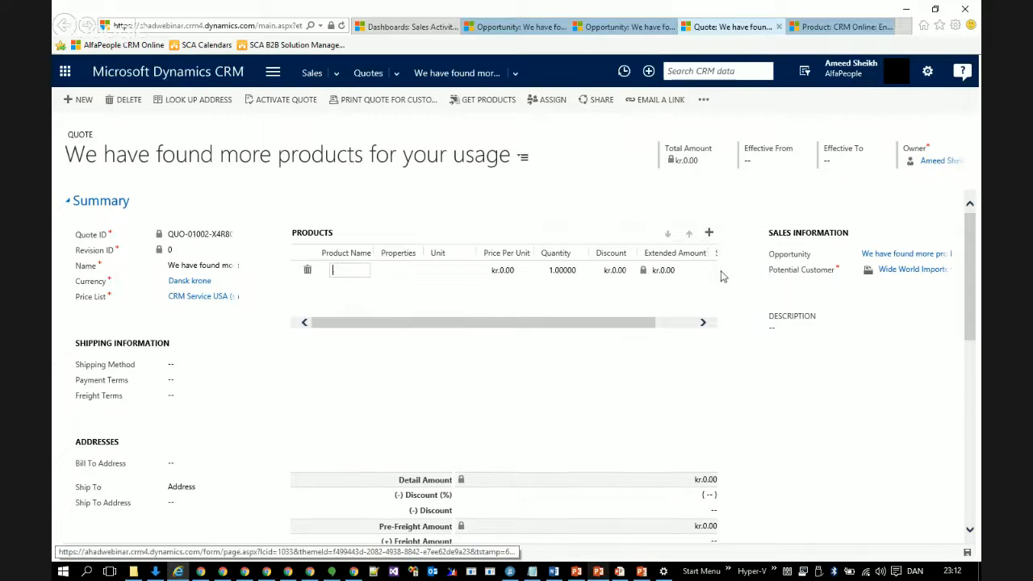
{"action": "type", "text": "1"}
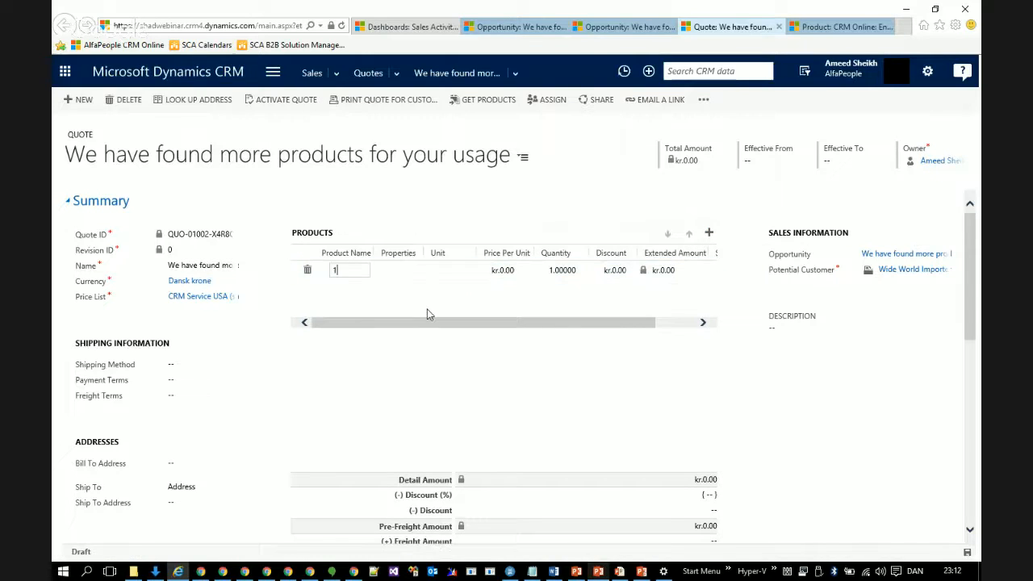
{"action": "type", "text": "000 licenses of"}
{"action": "type", "text": " MS Office"}
{"action": "key", "text": "Tab"}
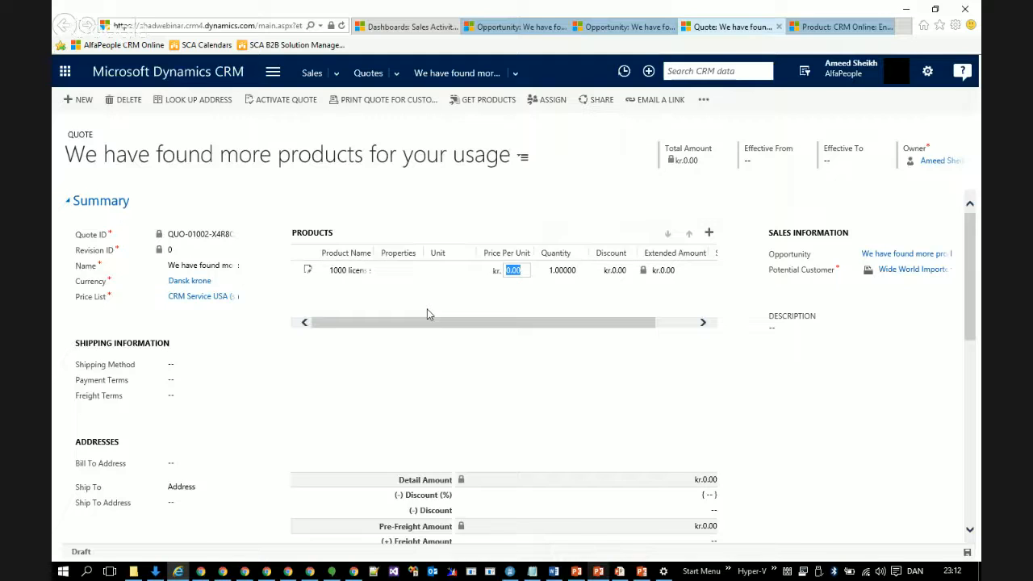
Set the write-in product's price per unit to kr.500, its quantity to 20 and its discount to kr.50
{"action": "type", "text": "500"}
{"action": "key", "text": "Tab"}
{"action": "type", "text": "2"}
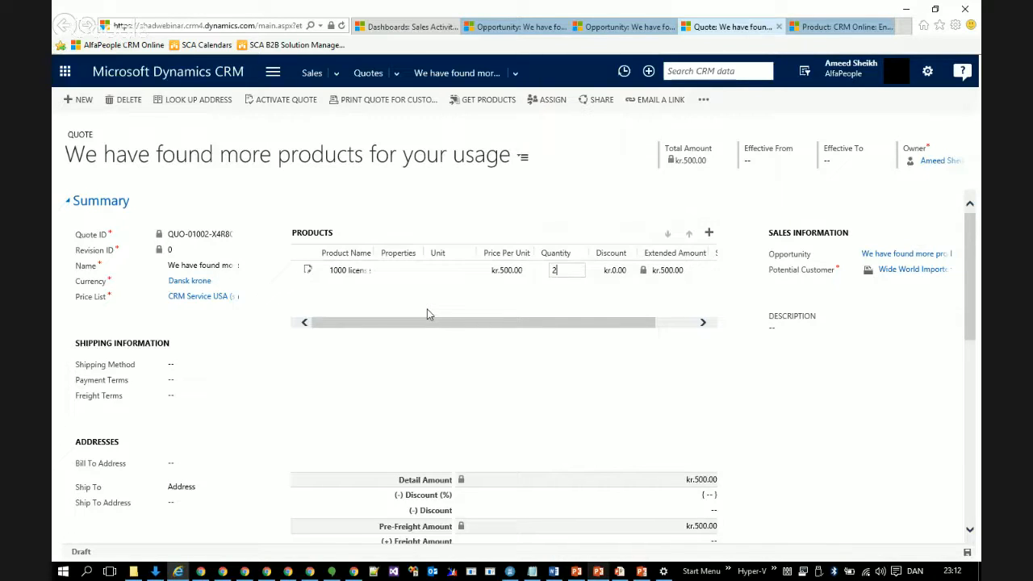
{"action": "type", "text": "0"}
{"action": "key", "text": "Tab"}
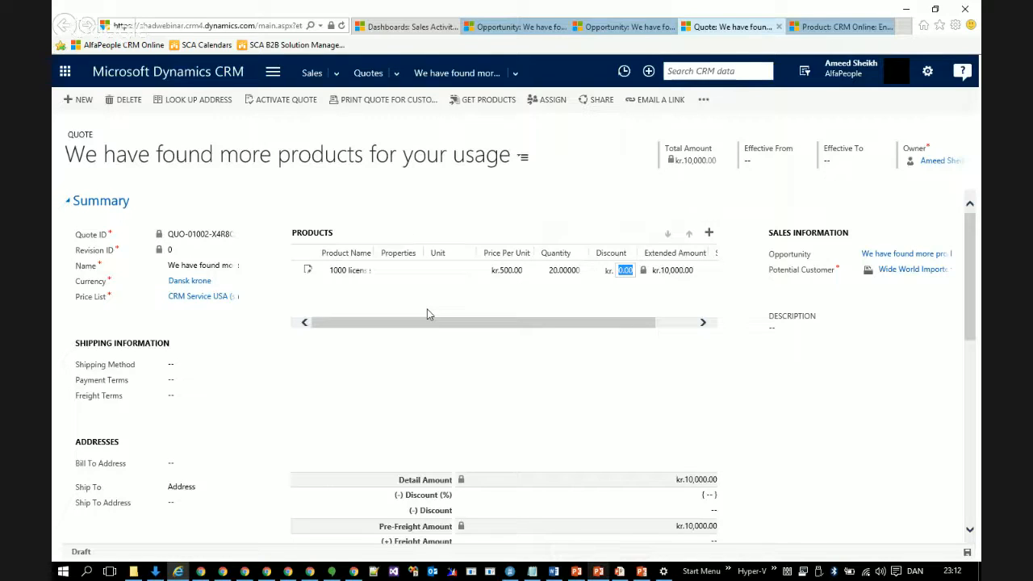
{"action": "type", "text": "50"}
{"action": "key", "text": "Tab"}
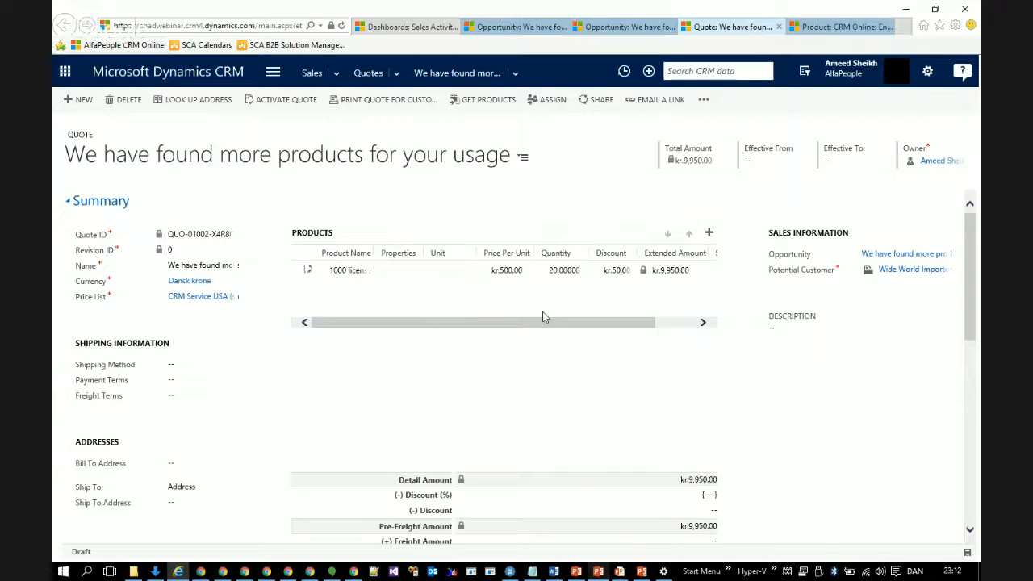
Review the quote down to its details and activate it
{"action": "scroll", "coordinate": [296, 394], "scroll_direction": "down", "scroll_amount": 7}
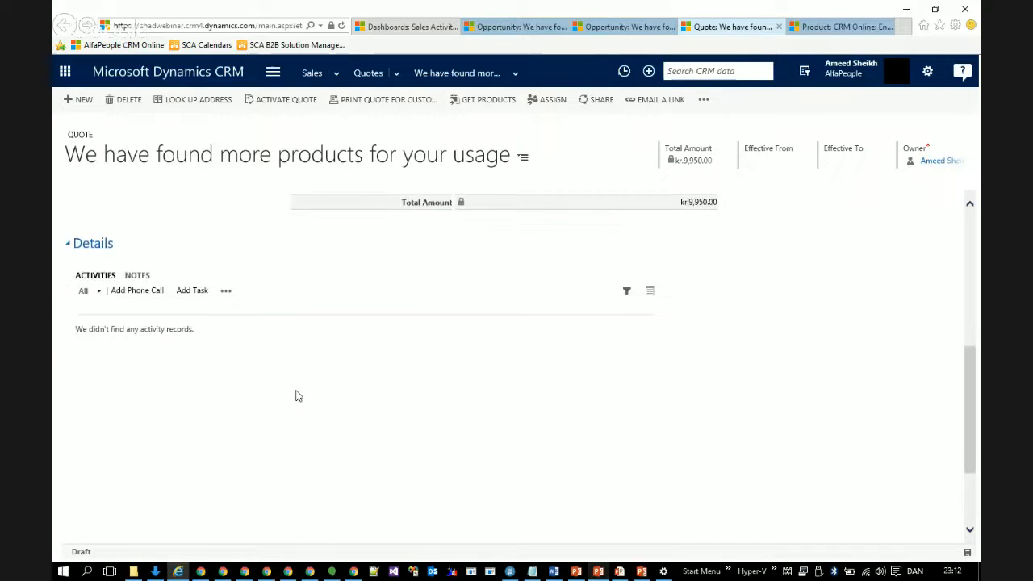
{"action": "scroll", "coordinate": [296, 395], "scroll_direction": "up", "scroll_amount": 7}
{"action": "scroll", "coordinate": [295, 394], "scroll_direction": "up", "scroll_amount": 1}
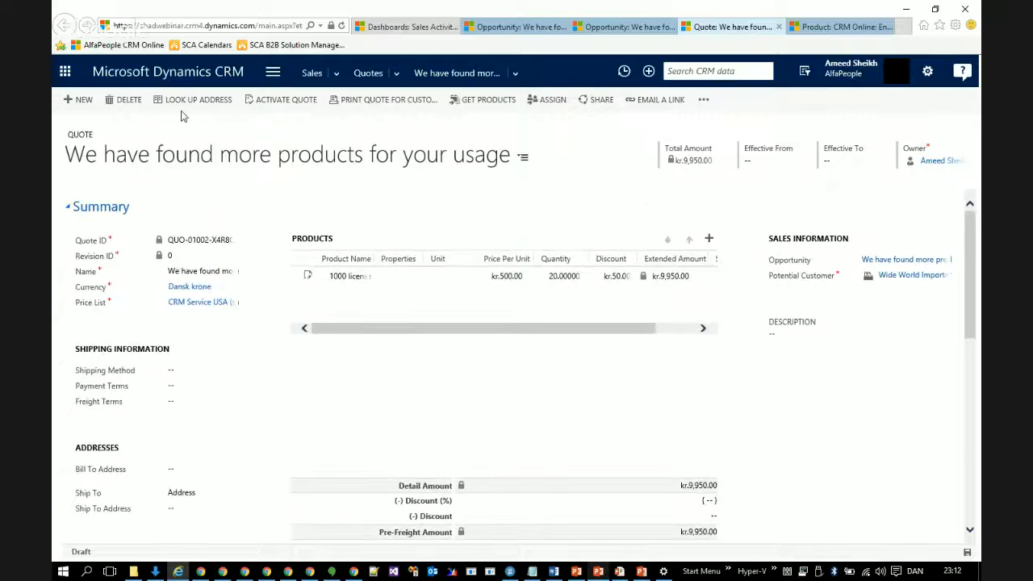
{"action": "left_click", "coordinate": [292, 103]}
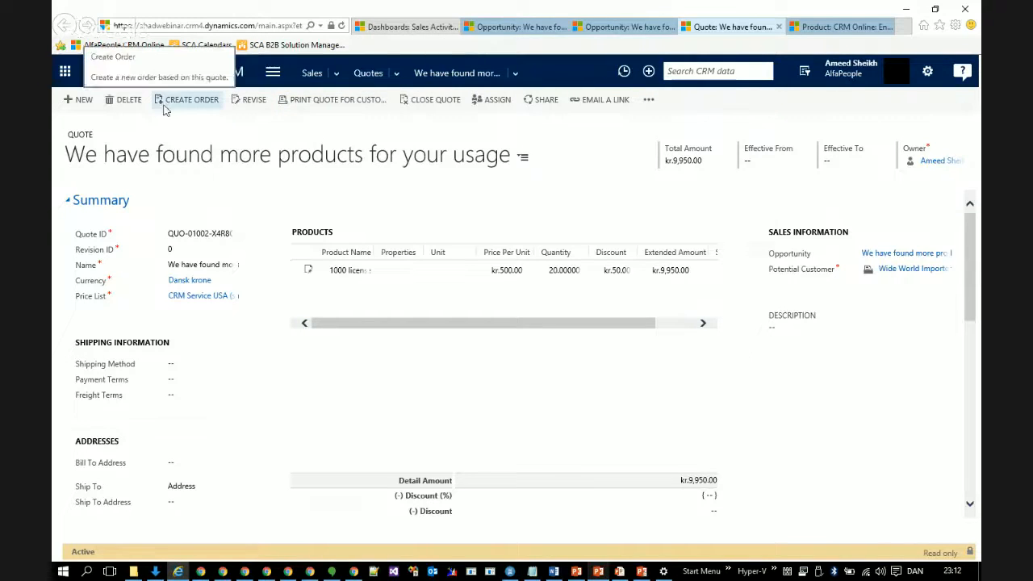
Examine the active quote's additional commands and the Mail Merge options for printing it for the customer
{"action": "left_click", "coordinate": [648, 99]}
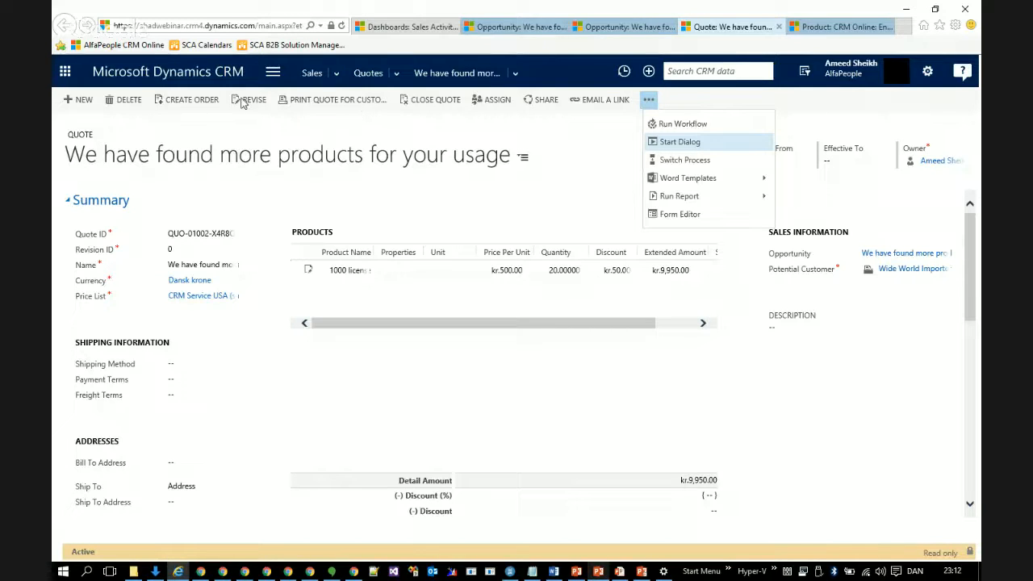
{"action": "left_click", "coordinate": [359, 107]}
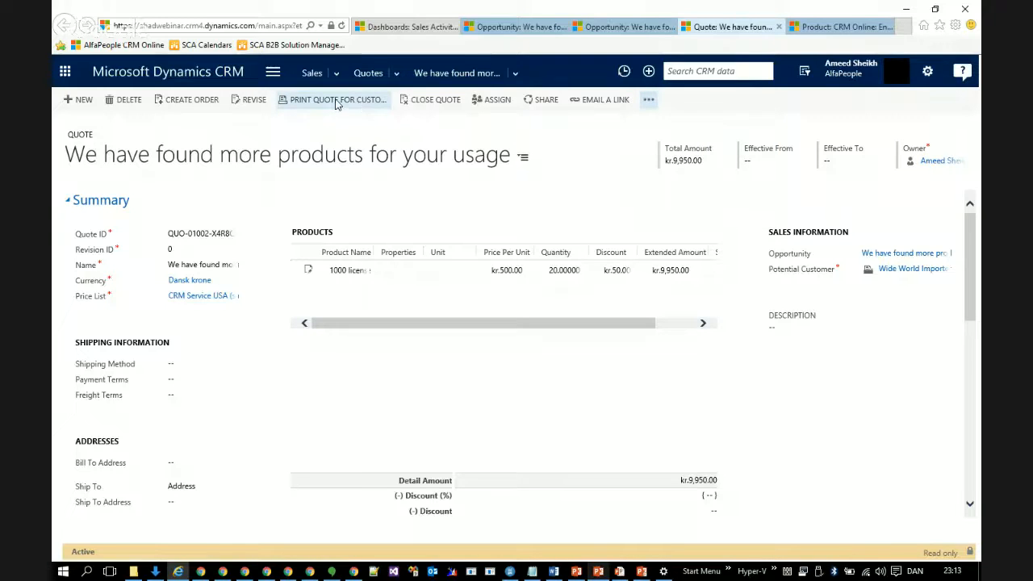
{"action": "left_click", "coordinate": [336, 101]}
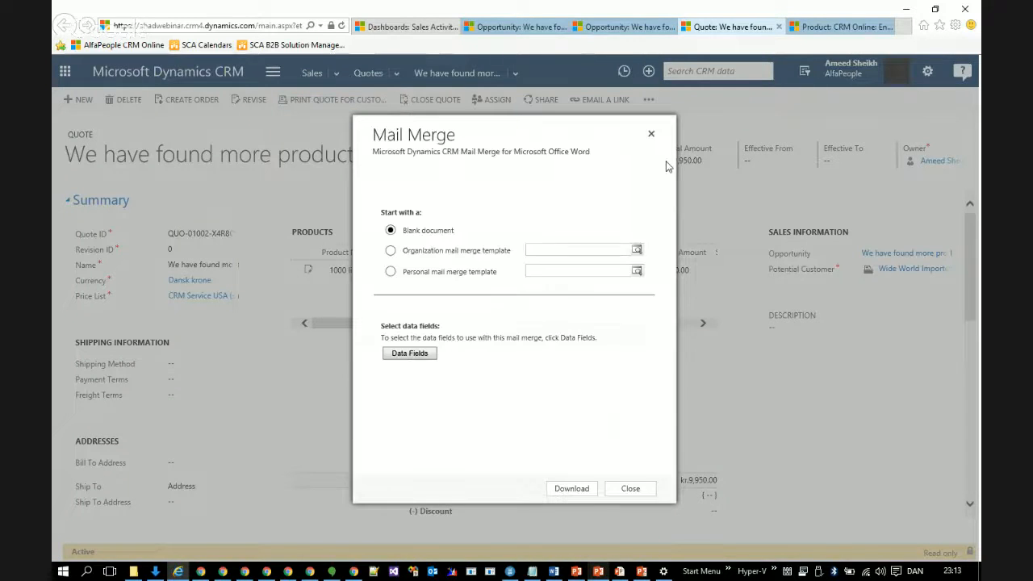
{"action": "left_click", "coordinate": [652, 134]}
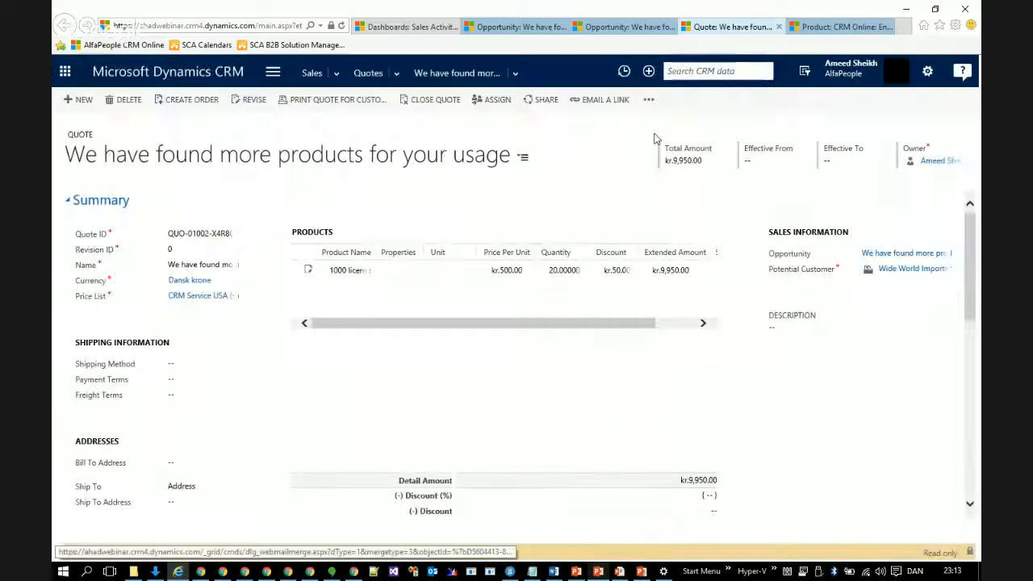
Create an order from the quote with status reason Won, closing the opportunity with actual revenue calculated from quotes
{"action": "left_click", "coordinate": [190, 106]}
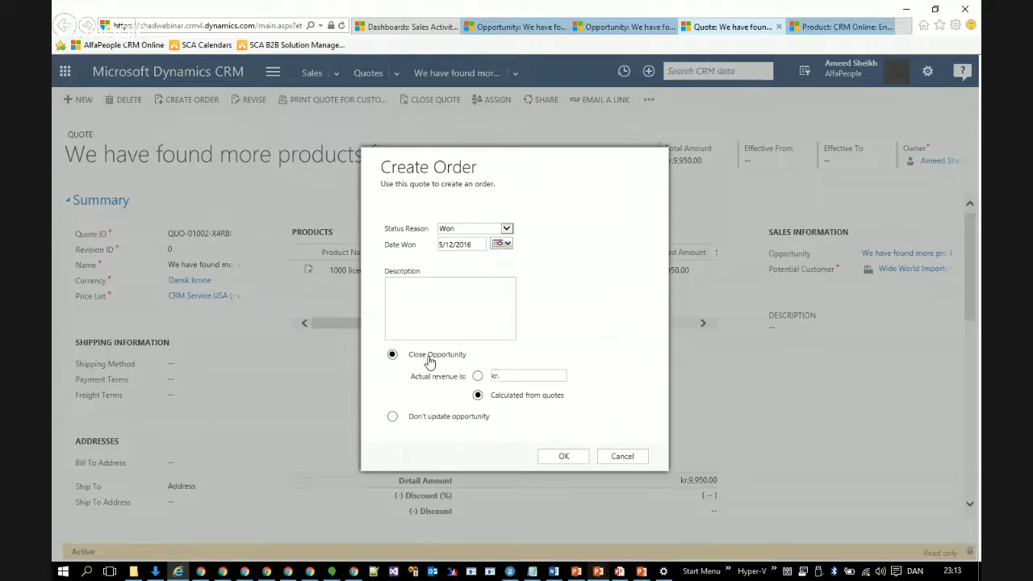
{"action": "left_click", "coordinate": [473, 230]}
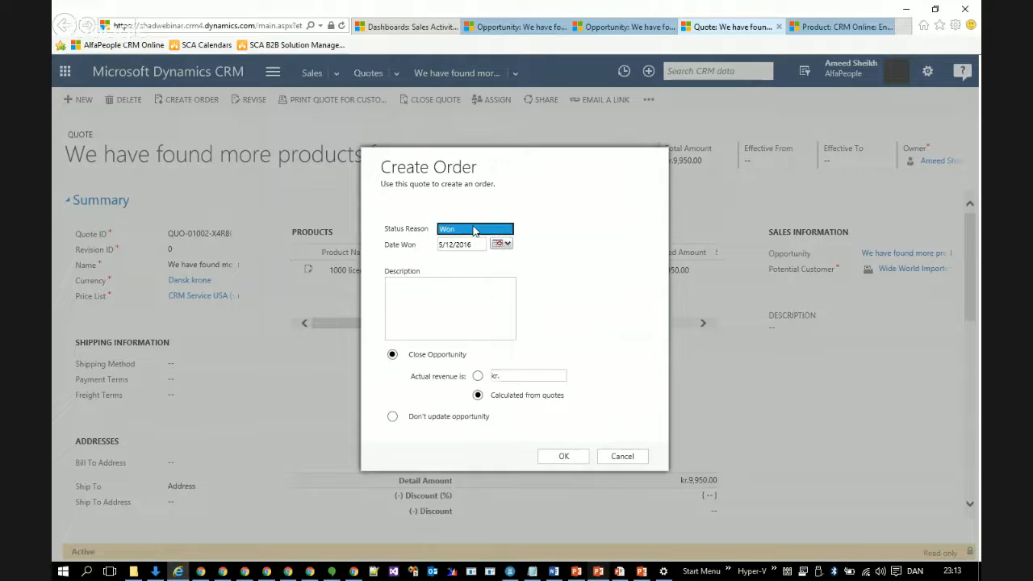
{"action": "left_click", "coordinate": [568, 458]}
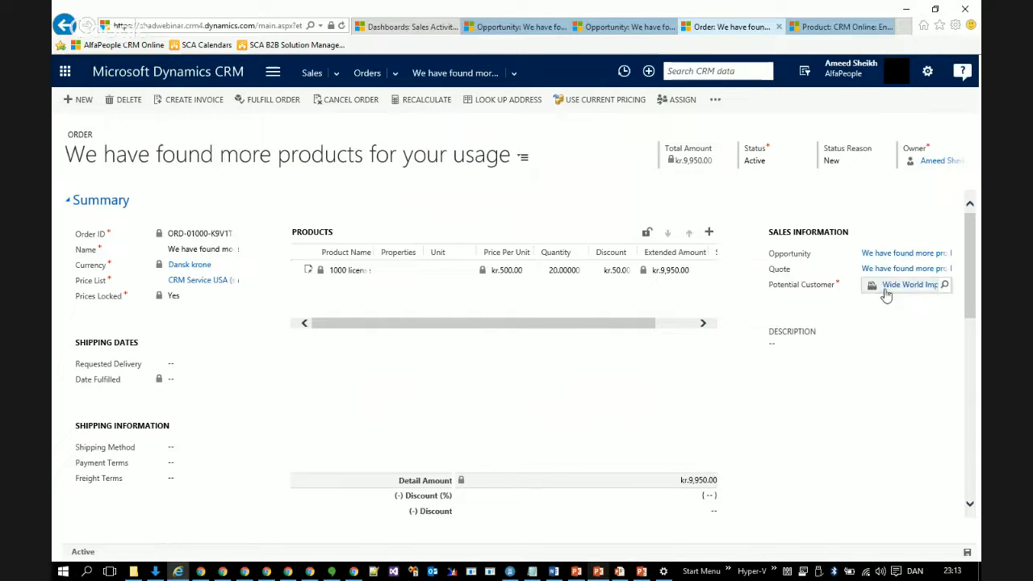
Open the opportunity linked to the new order, declining to send the error report
{"action": "left_click", "coordinate": [884, 255]}
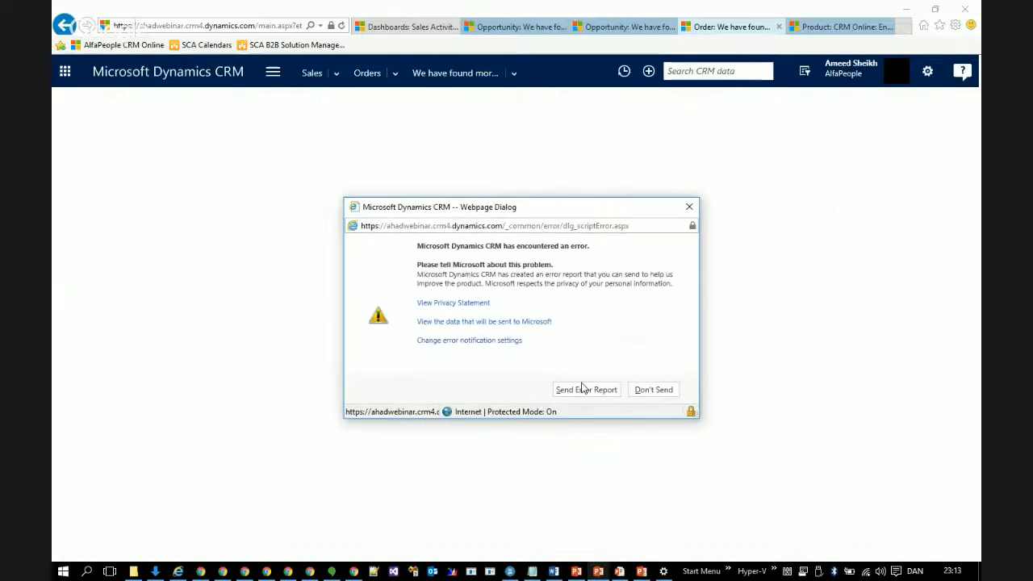
{"action": "left_click", "coordinate": [669, 396]}
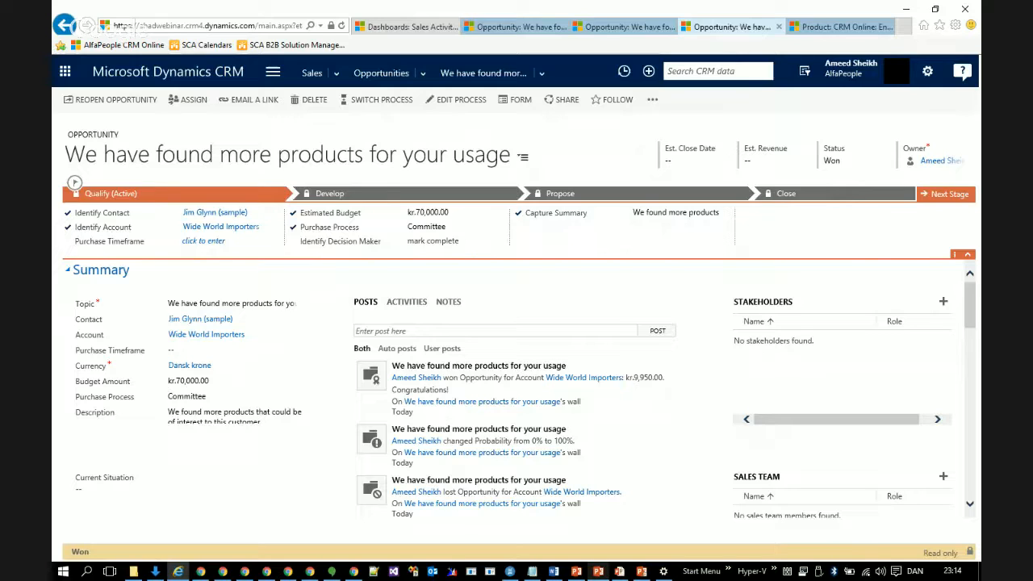
{"action": "key", "text": "alt+Tab"}
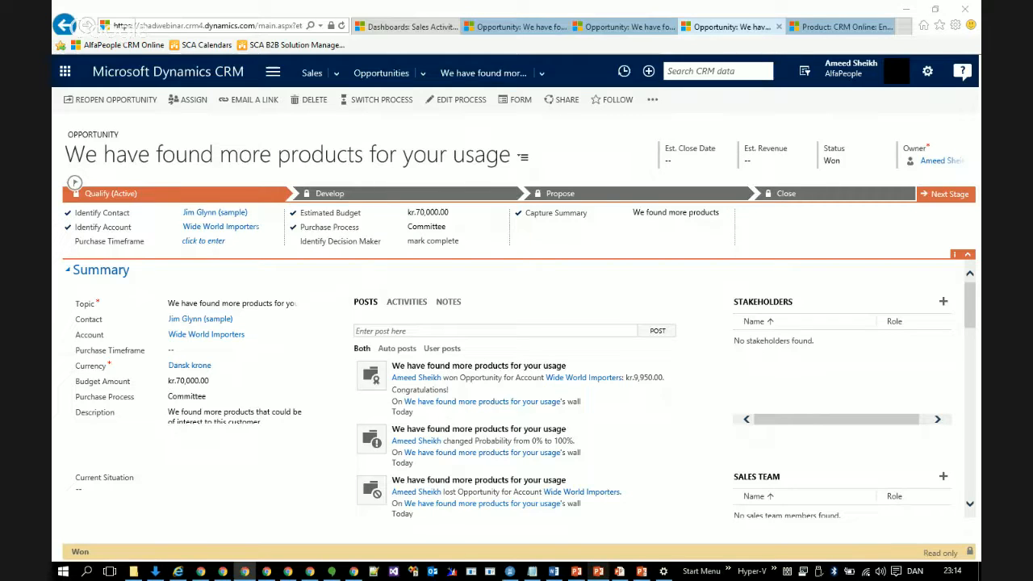
{"action": "key", "text": "alt+Tab"}
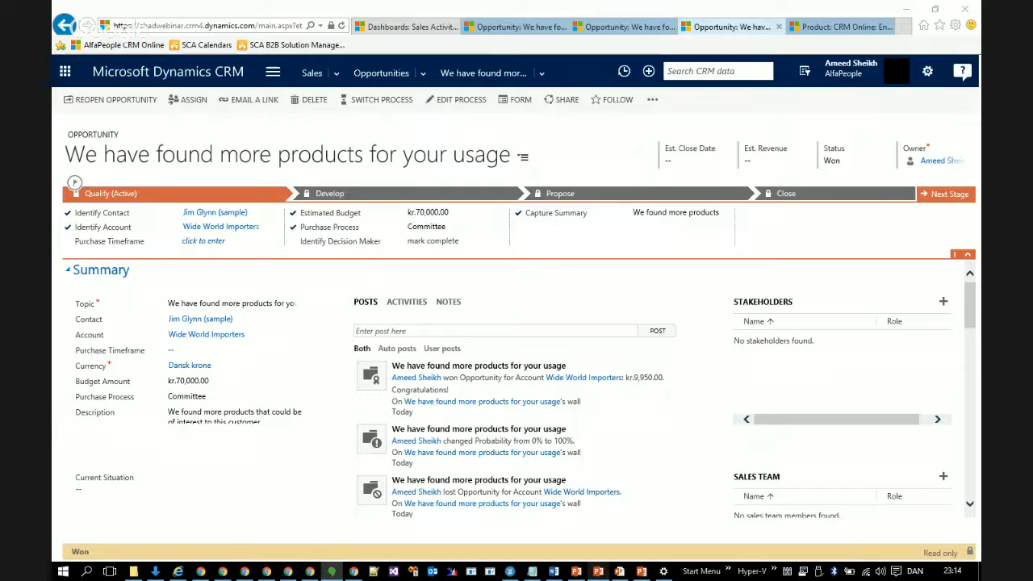